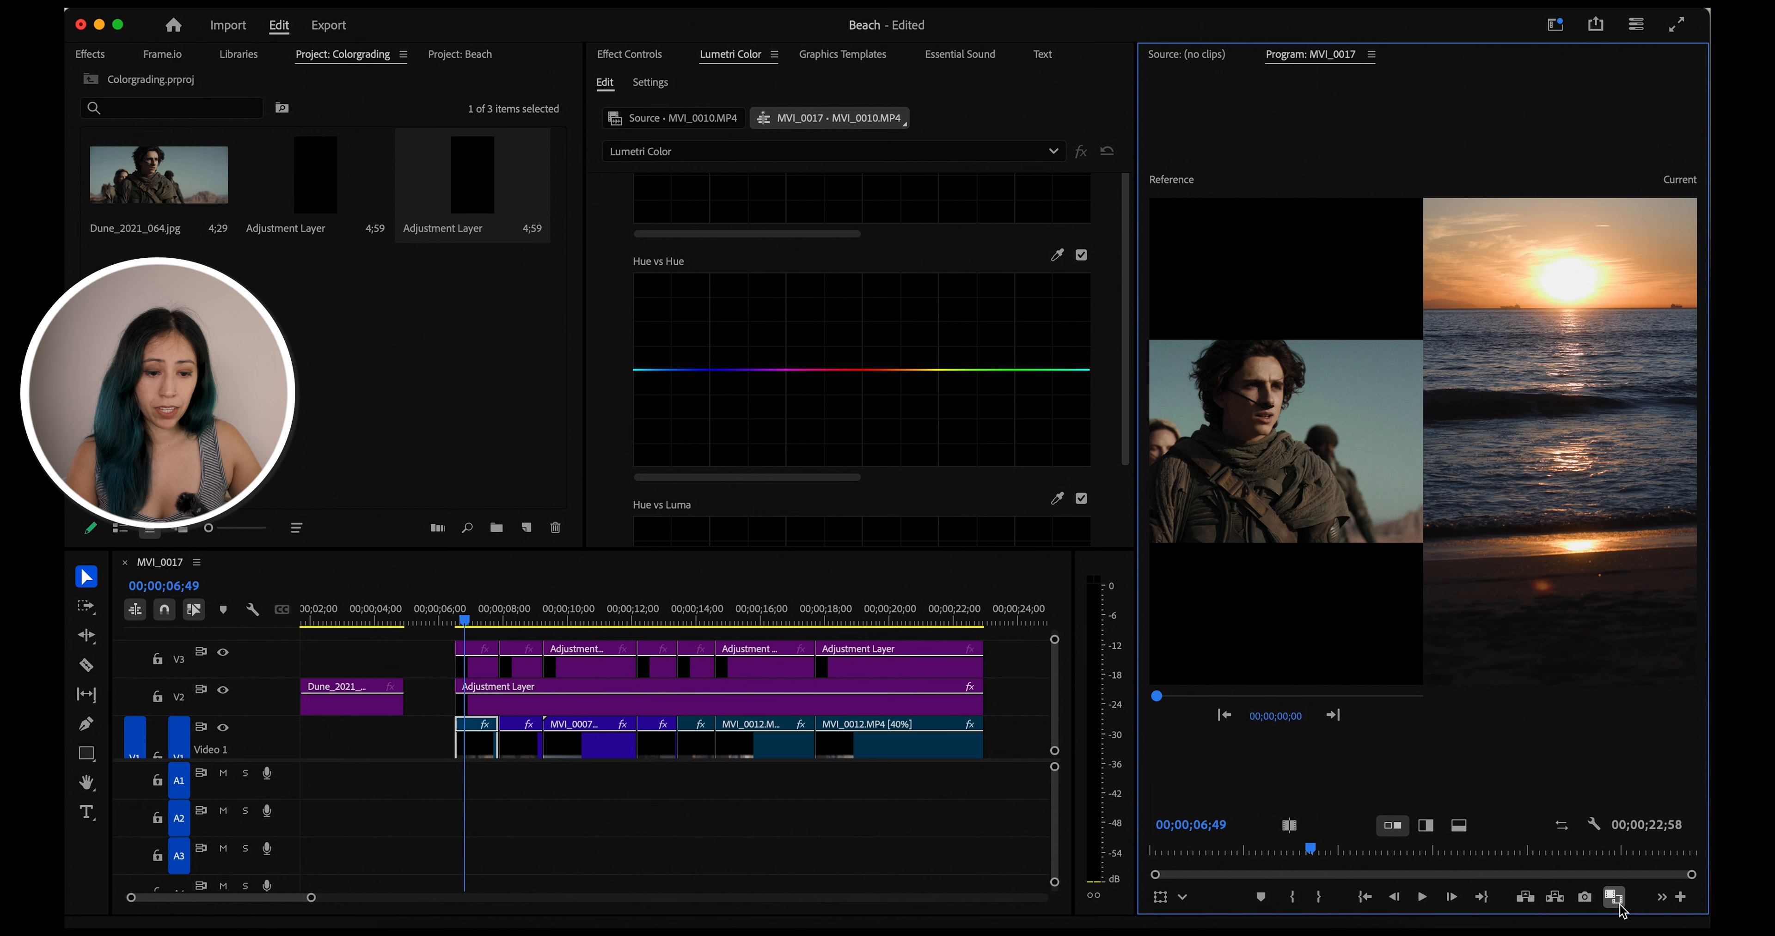
Select the Dune still on V2 and set its Scale to 225 in Effect Controls
left_click(345, 614)
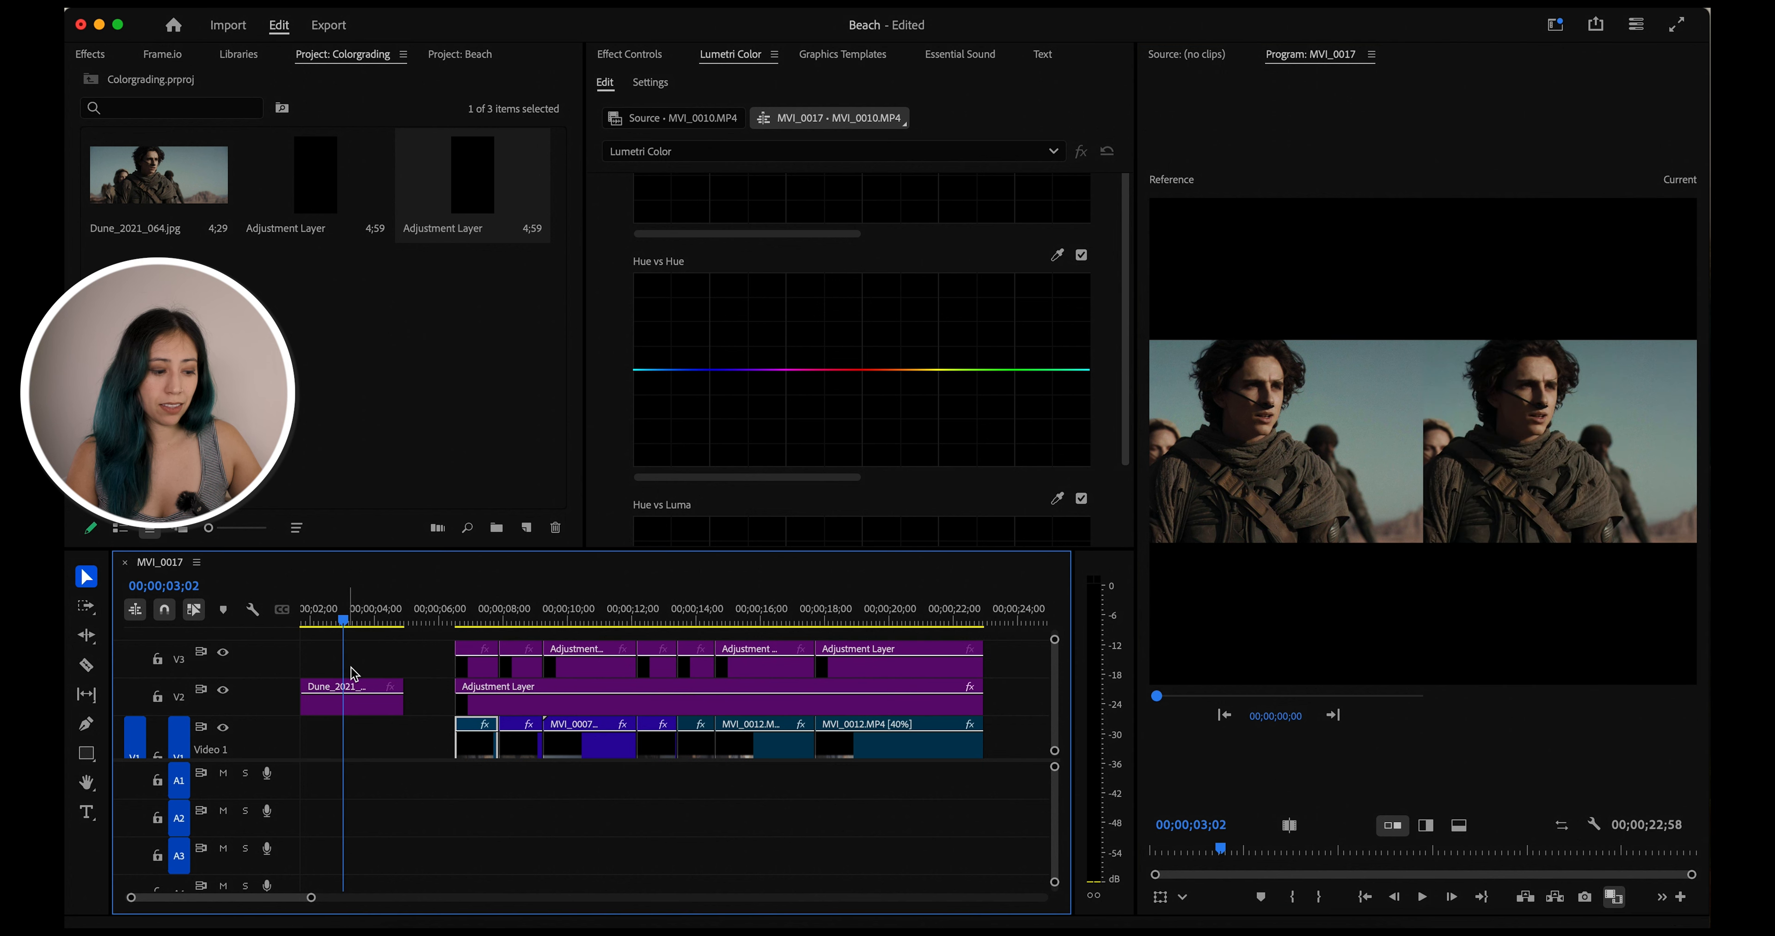
left_click(358, 713)
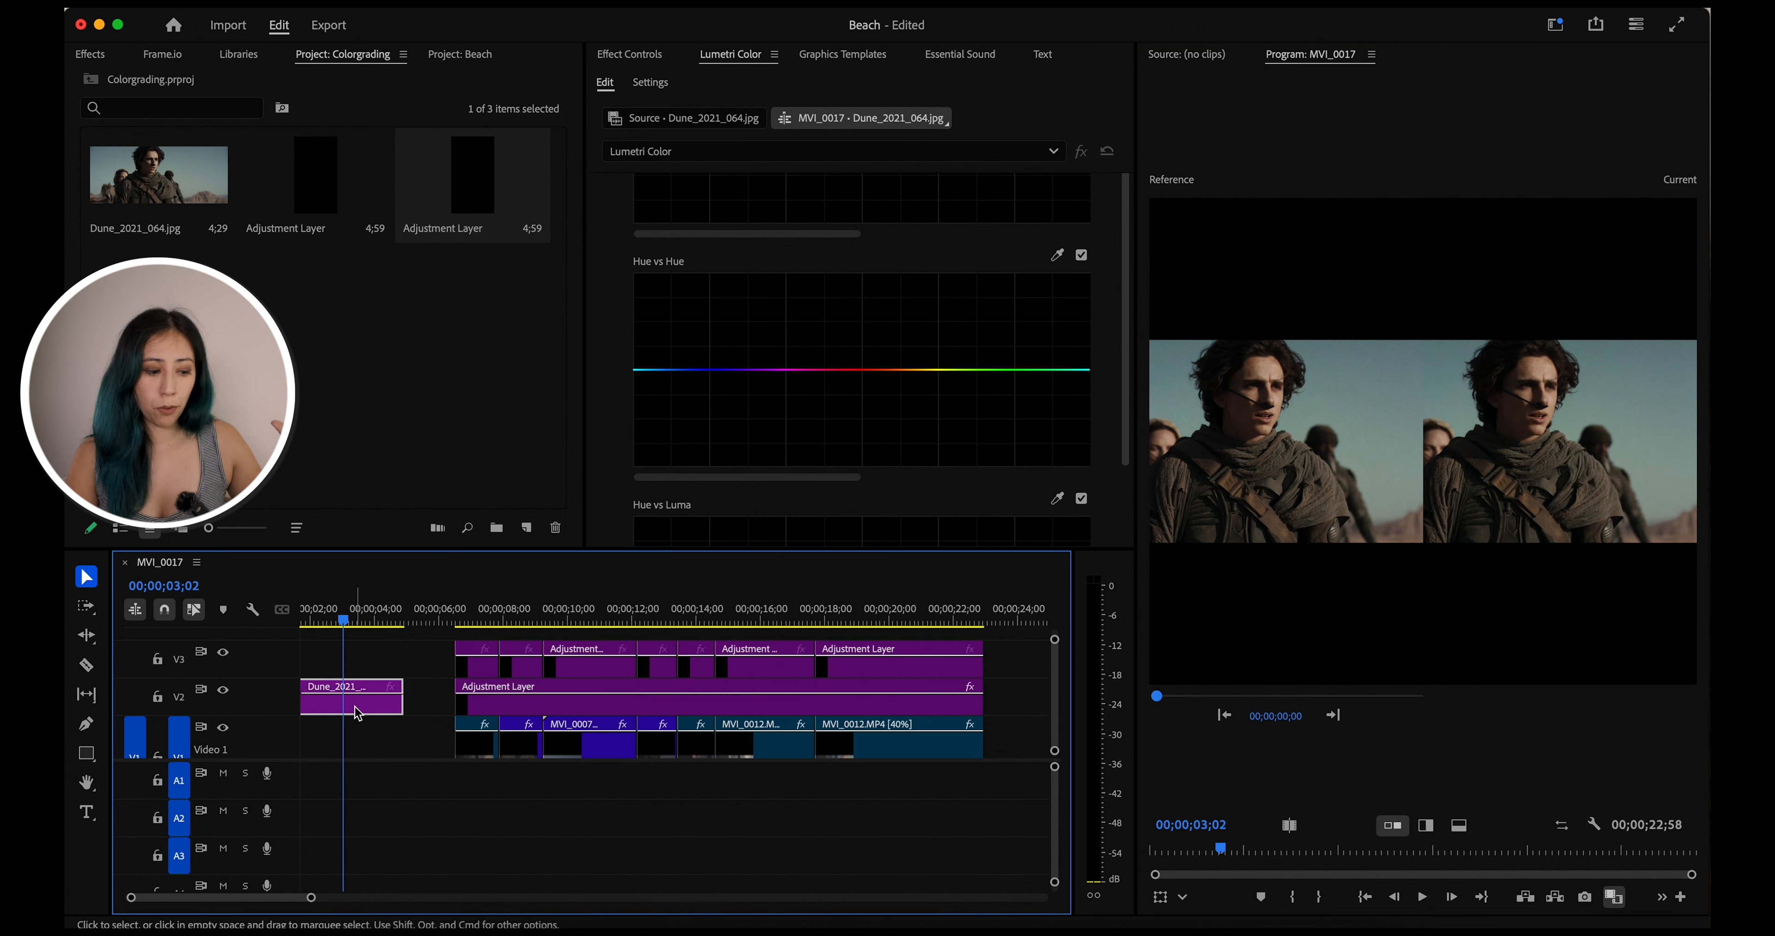
left_click(632, 57)
left_click(751, 168)
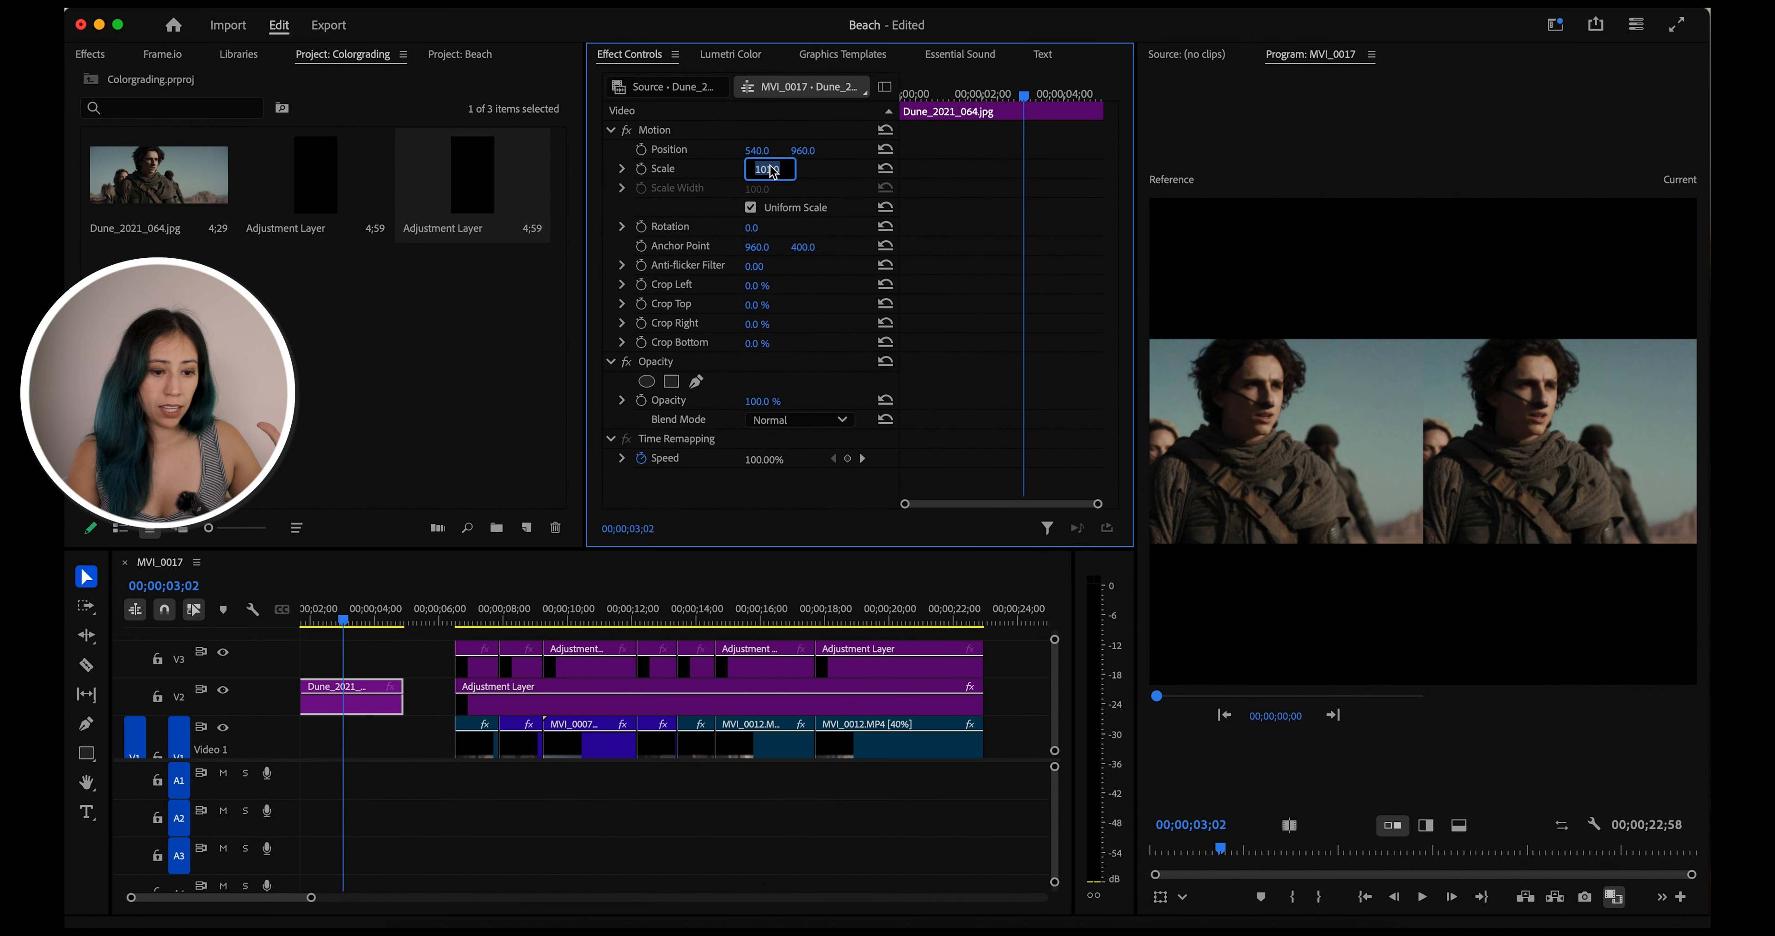
type("200")
key("Return")
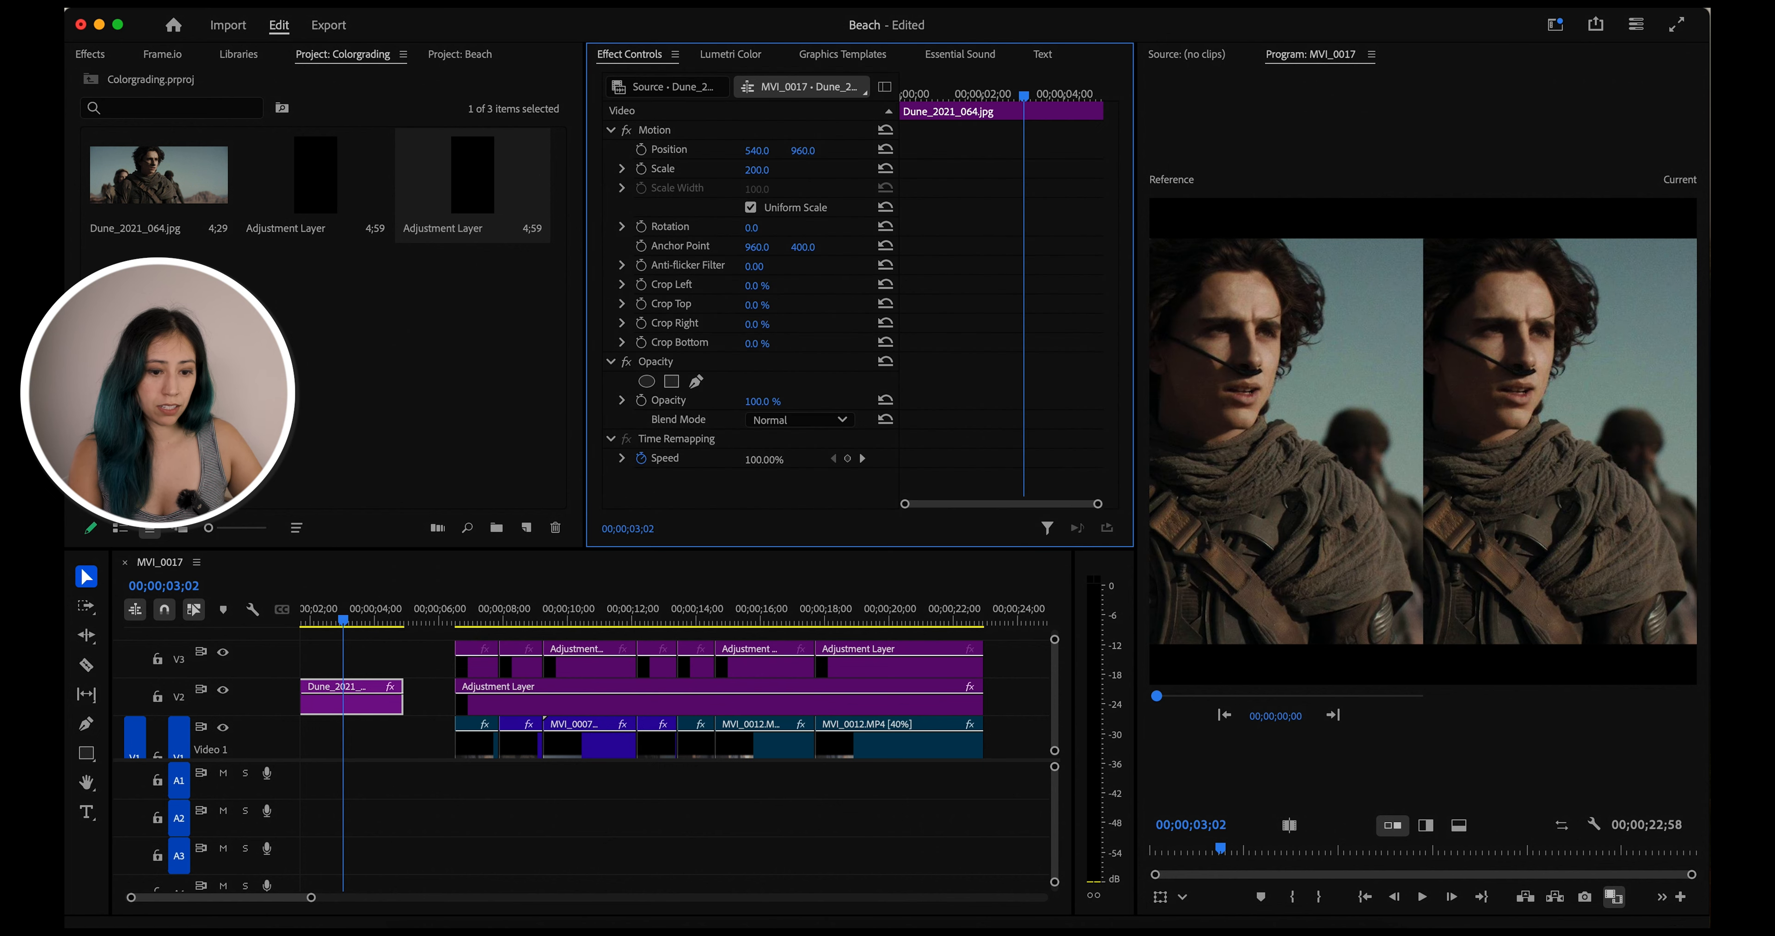
left_click(758, 169)
type("225")
key("Return")
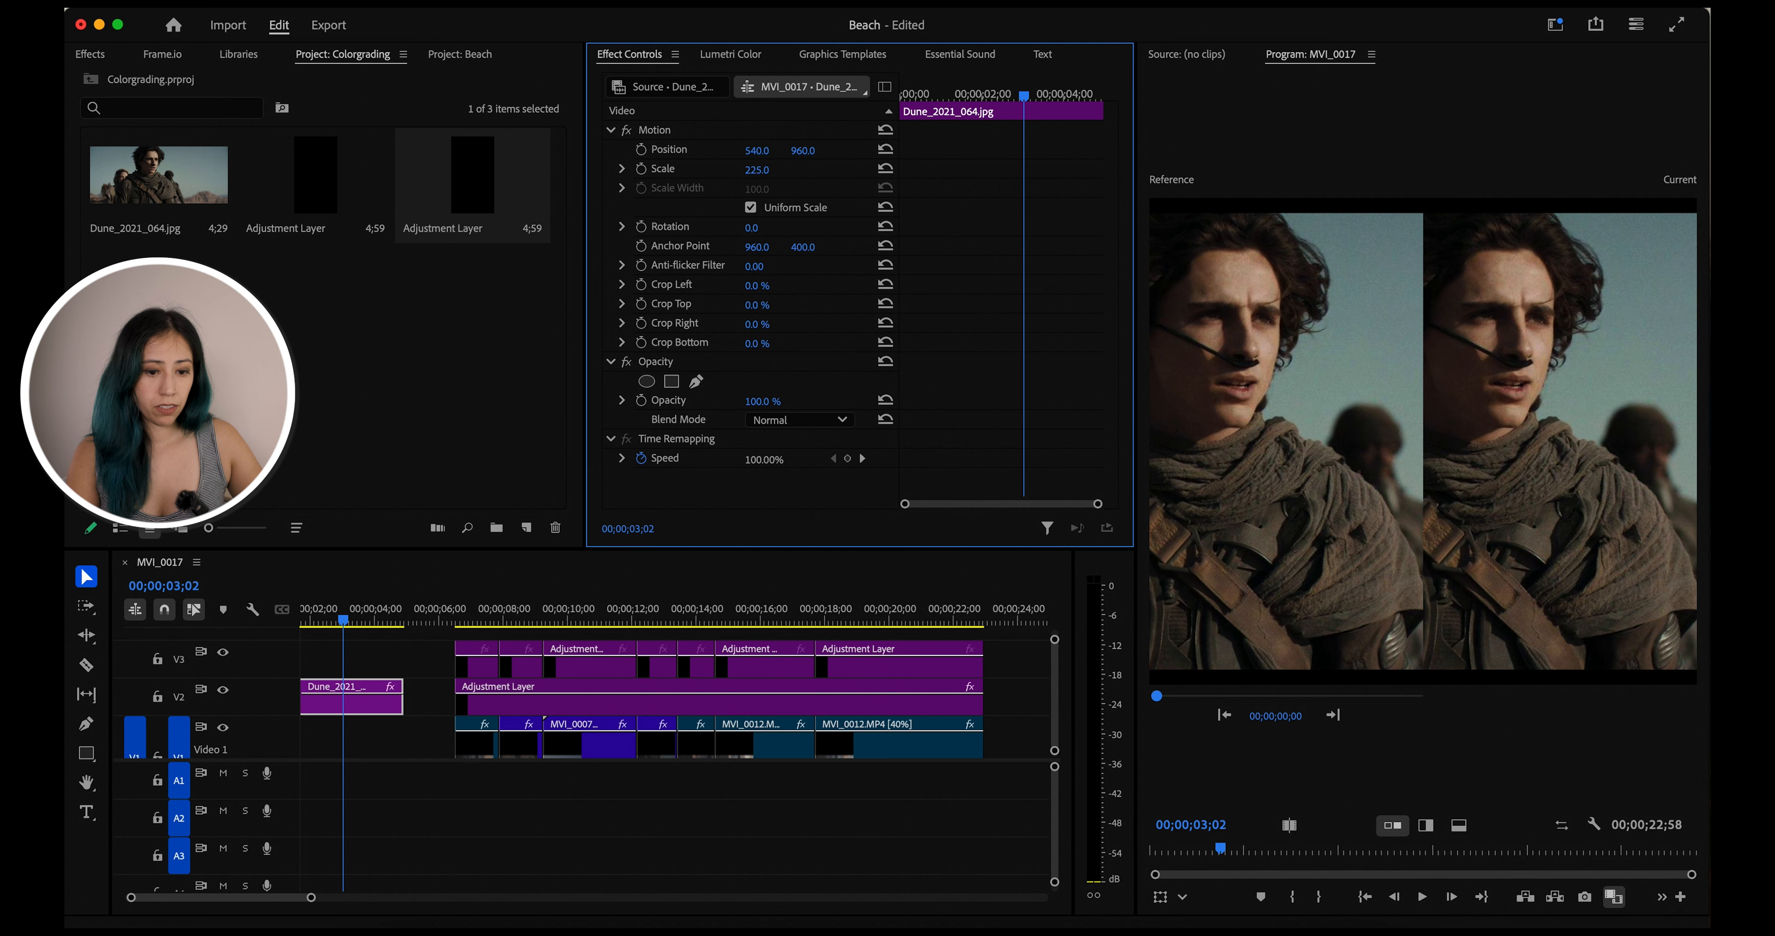
Return to the sequence start and raise the Dune still's Scale to 242
key("Home")
key("space")
left_click(757, 171)
key("Up")
key("Up")
key("Up")
key("Up")
key("Up")
key("Up")
key("Up")
key("Up")
key("Up")
key("Up")
key("Up")
key("Up")
key("Up")
key("Up")
key("Up")
key("Up")
key("Up")
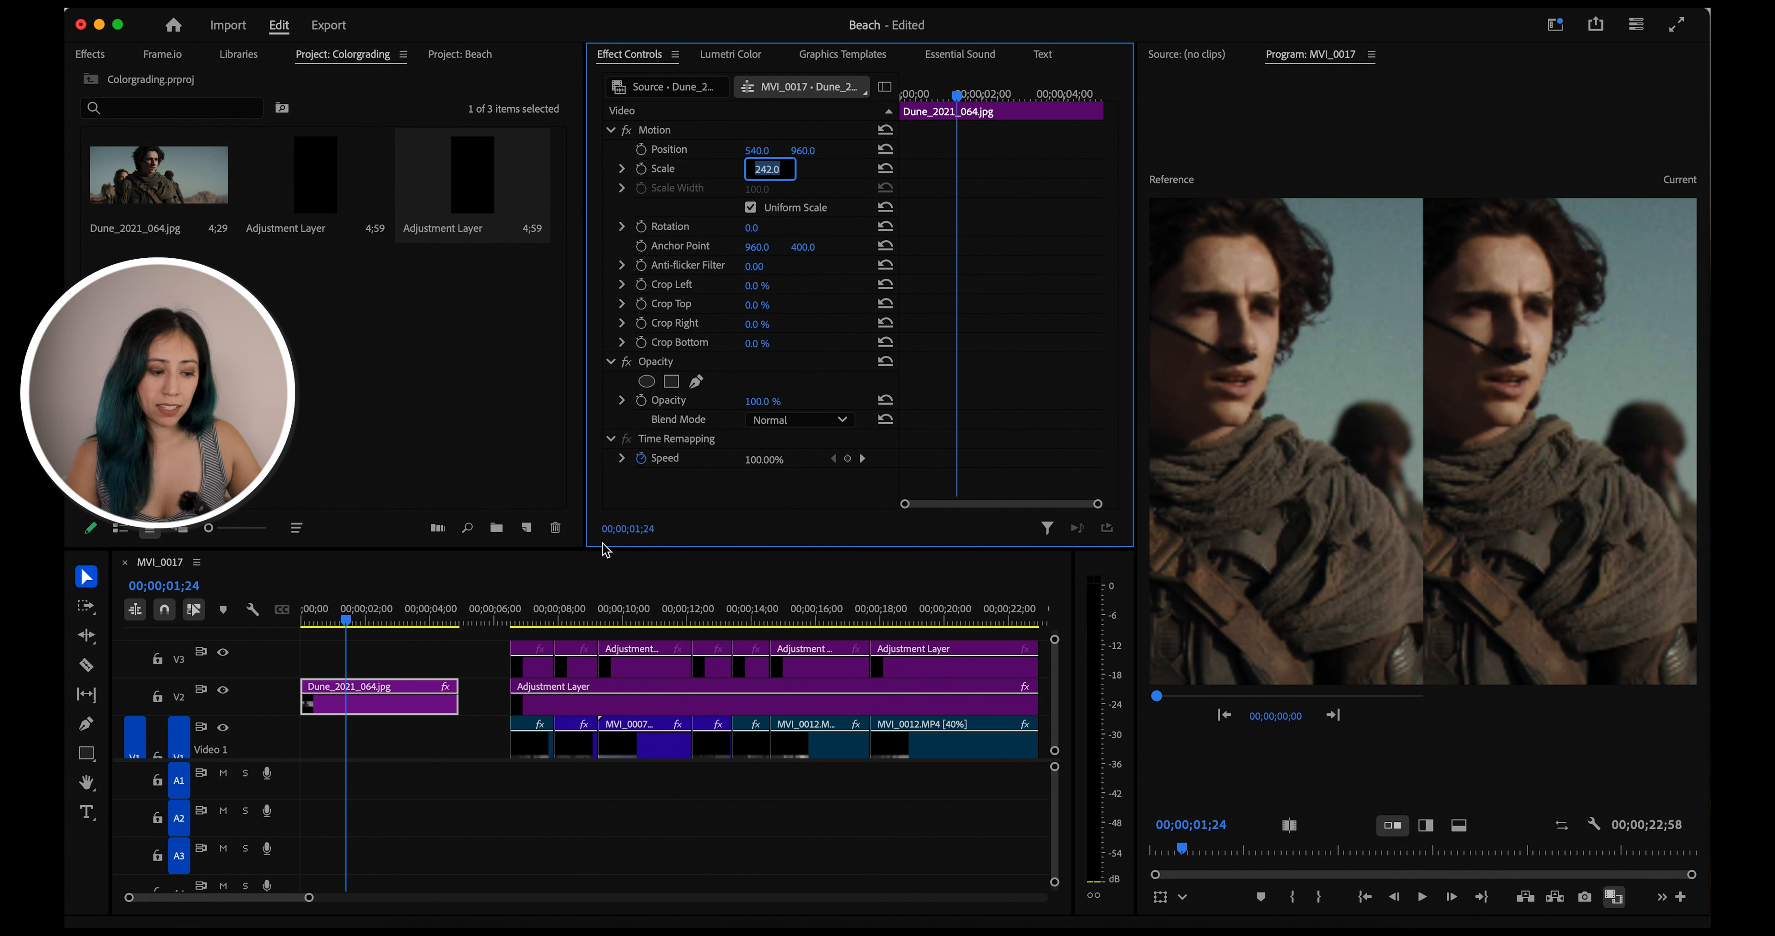
Select the first adjustment layer clip on V3, above the first beach clip
left_click(534, 612)
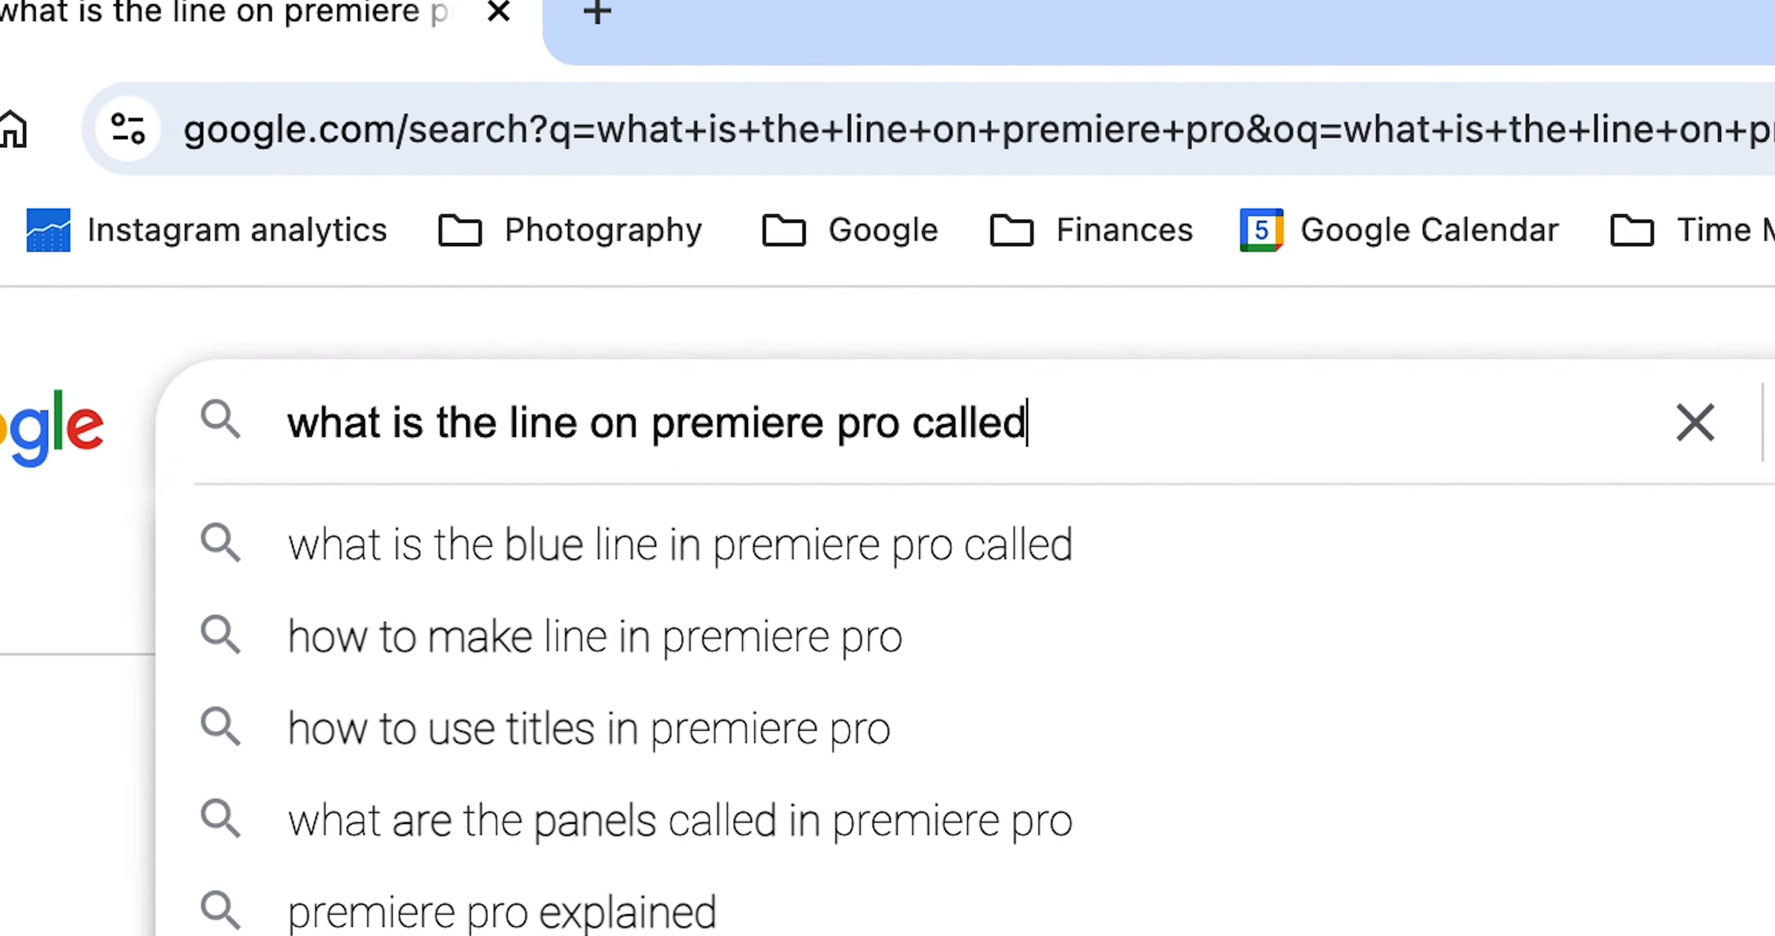
key("Return")
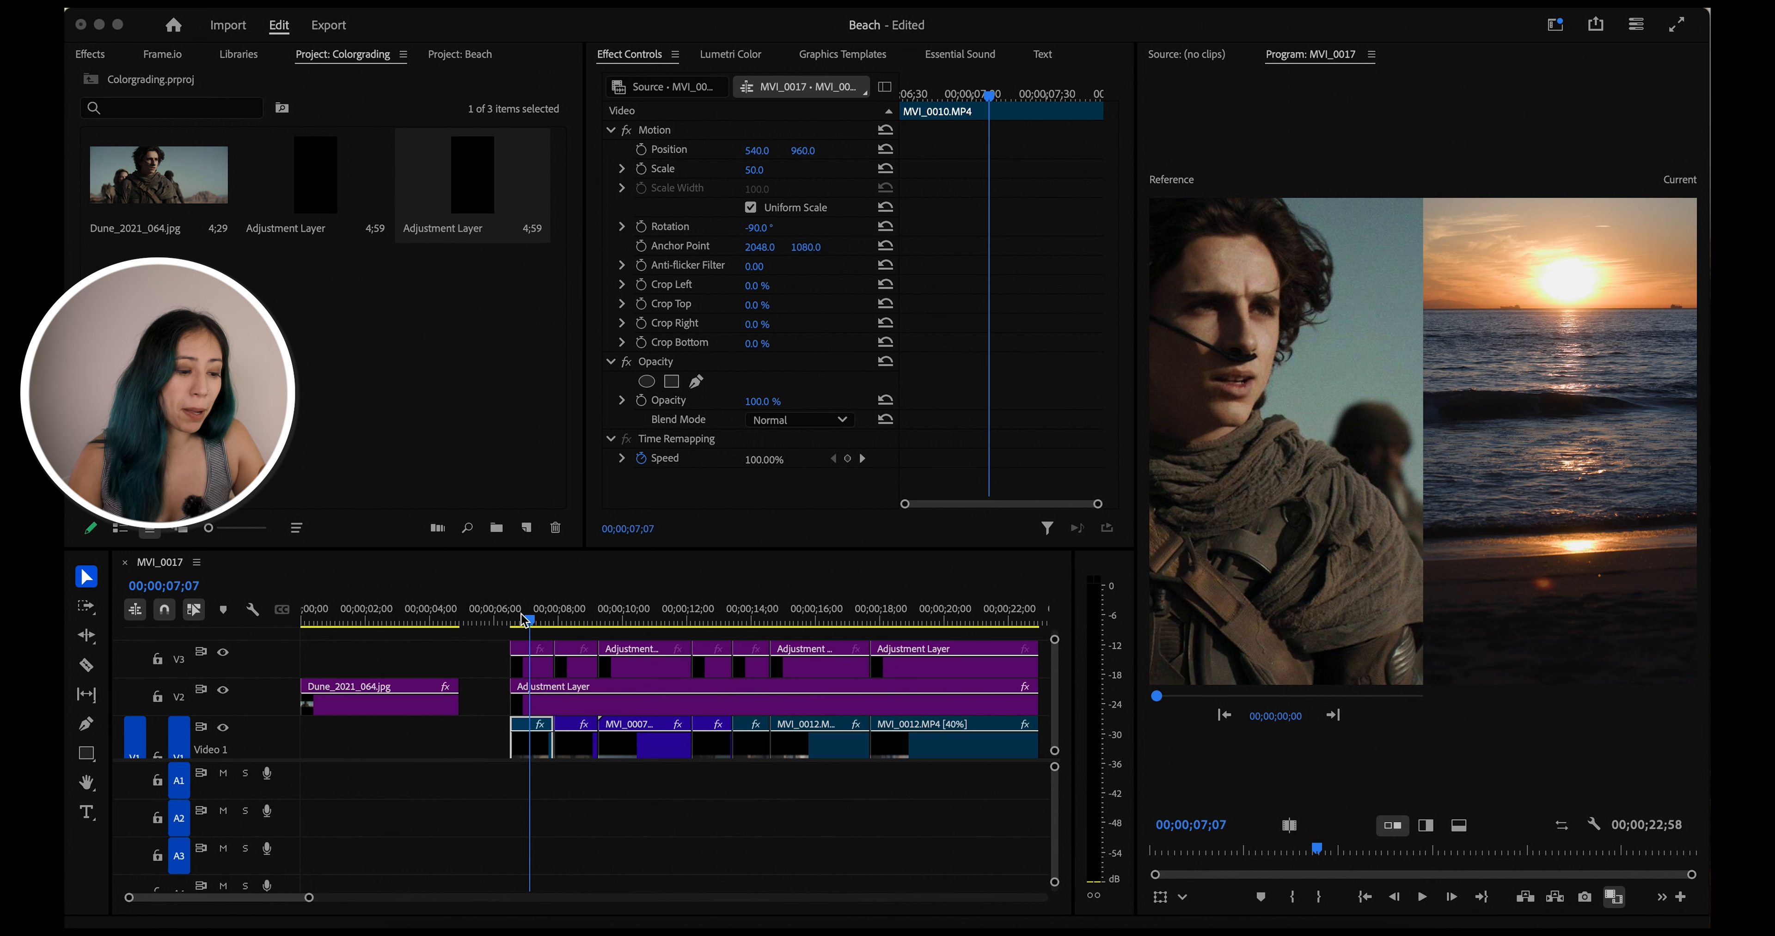
left_click(536, 621)
mouse_move(536, 621)
left_mouse_down()
mouse_move(512, 621)
mouse_move(543, 619)
left_mouse_up()
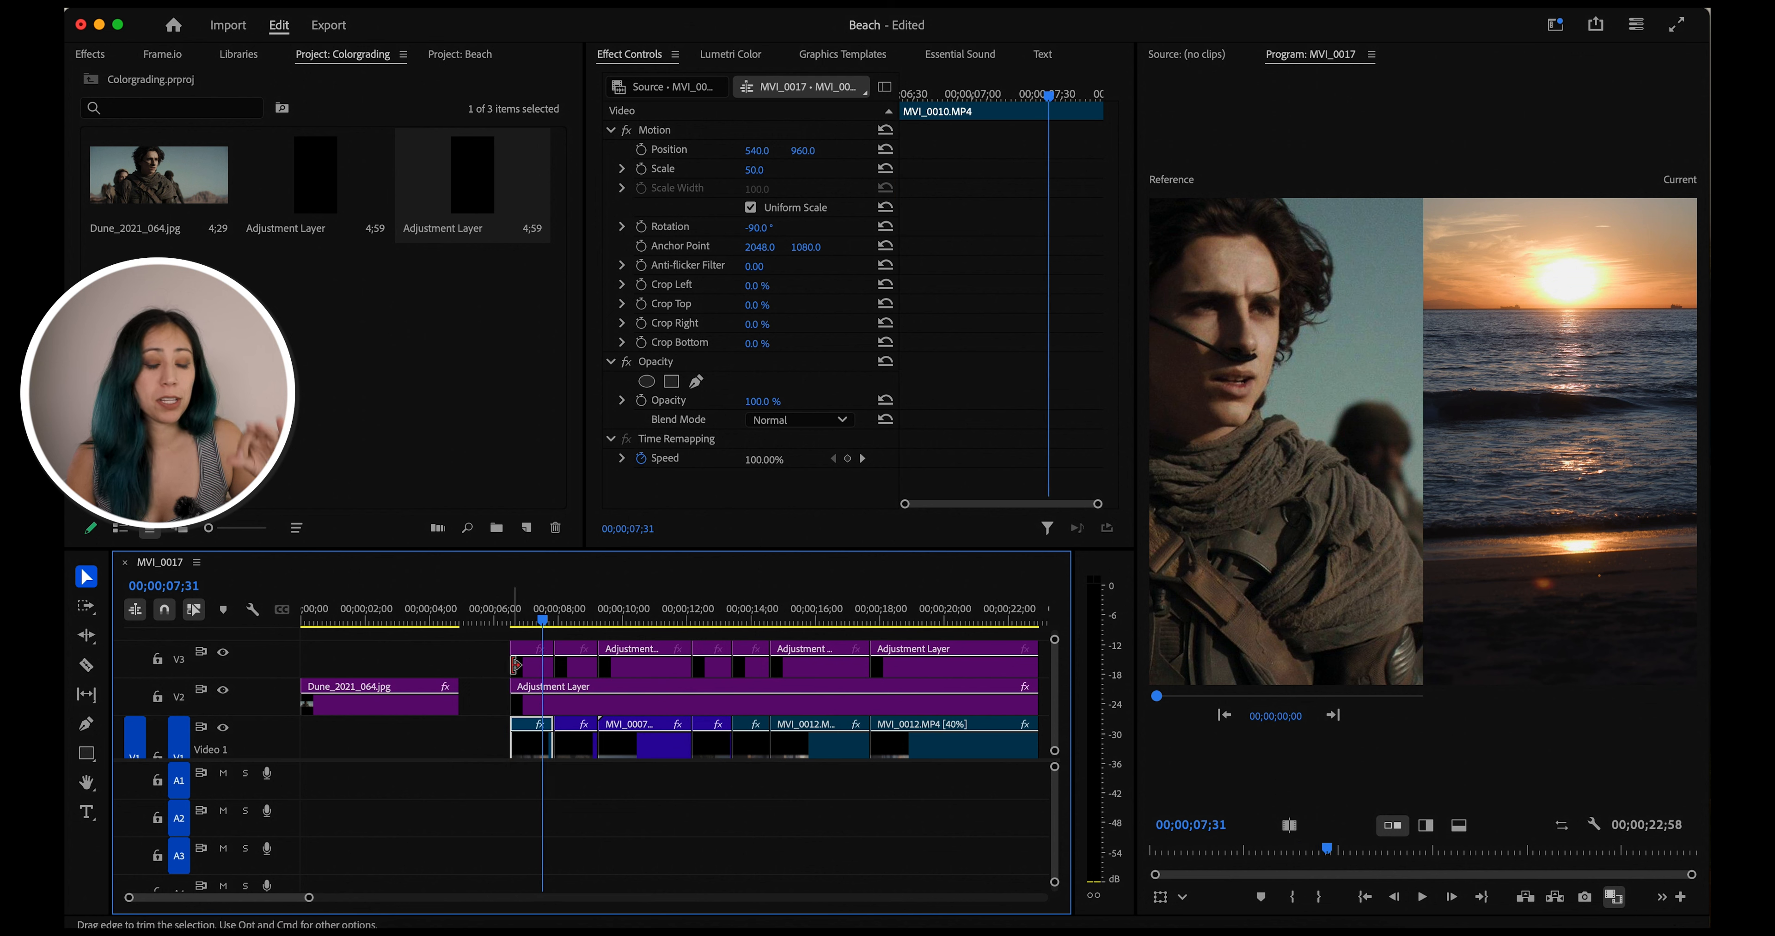
left_click(536, 673)
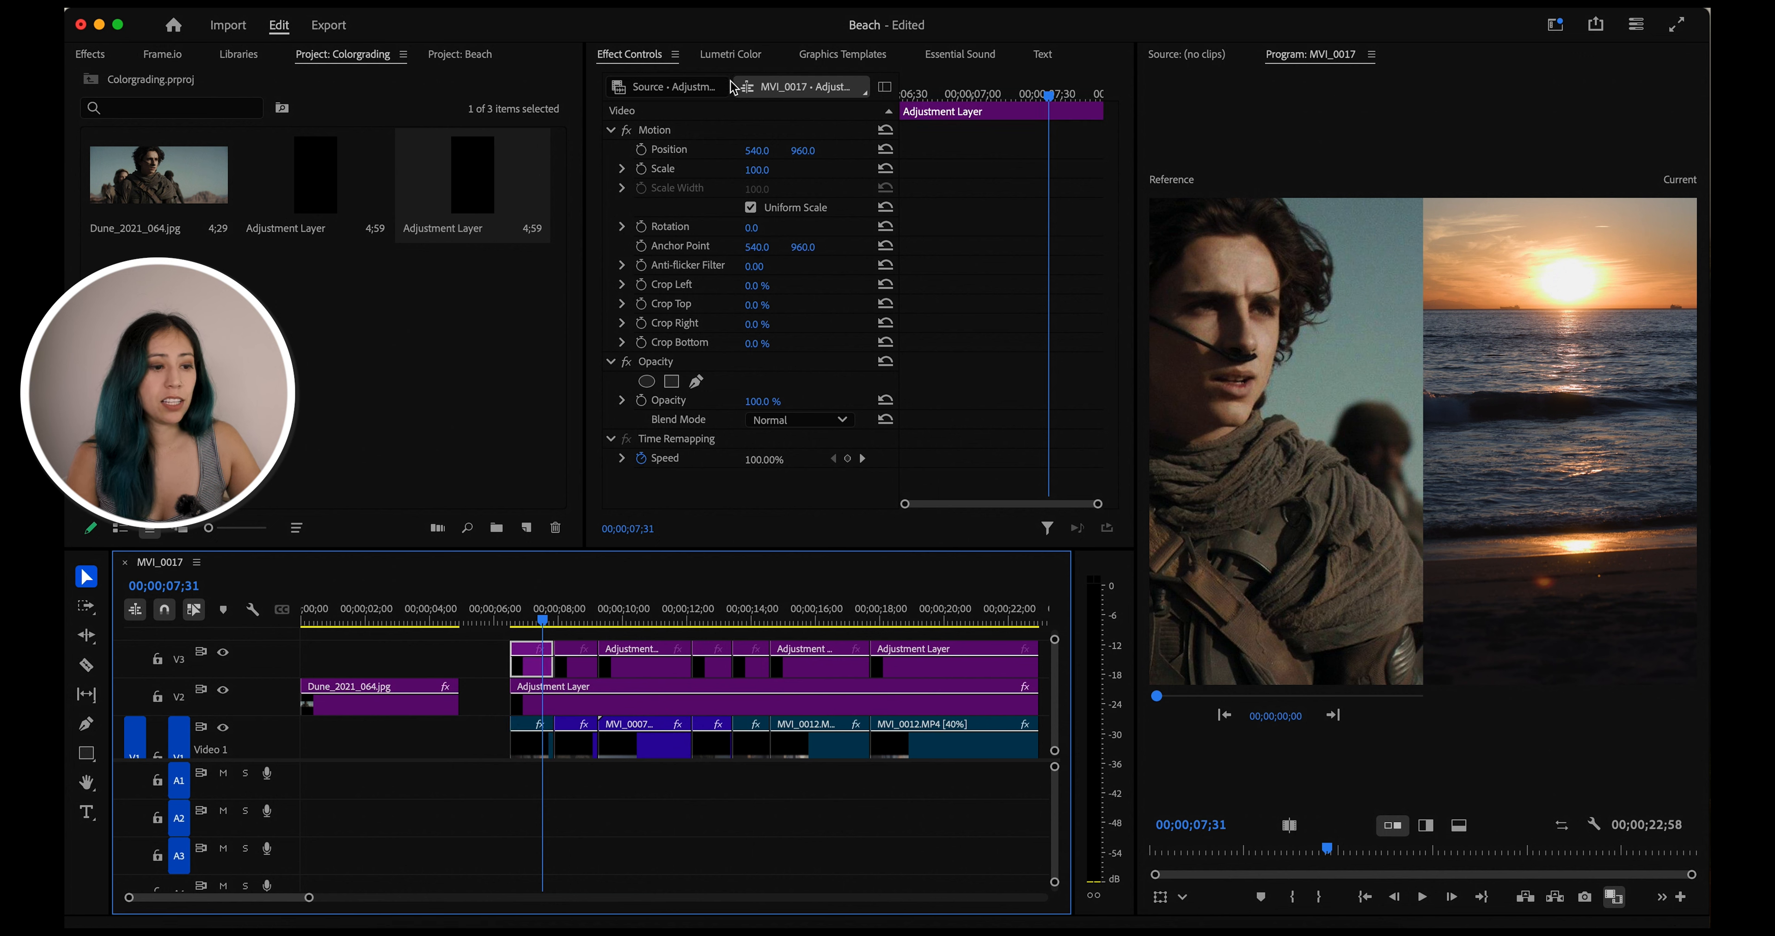
Open Lumetri Color for this adjustment layer and expand the Color Wheels & Match section
left_click(734, 61)
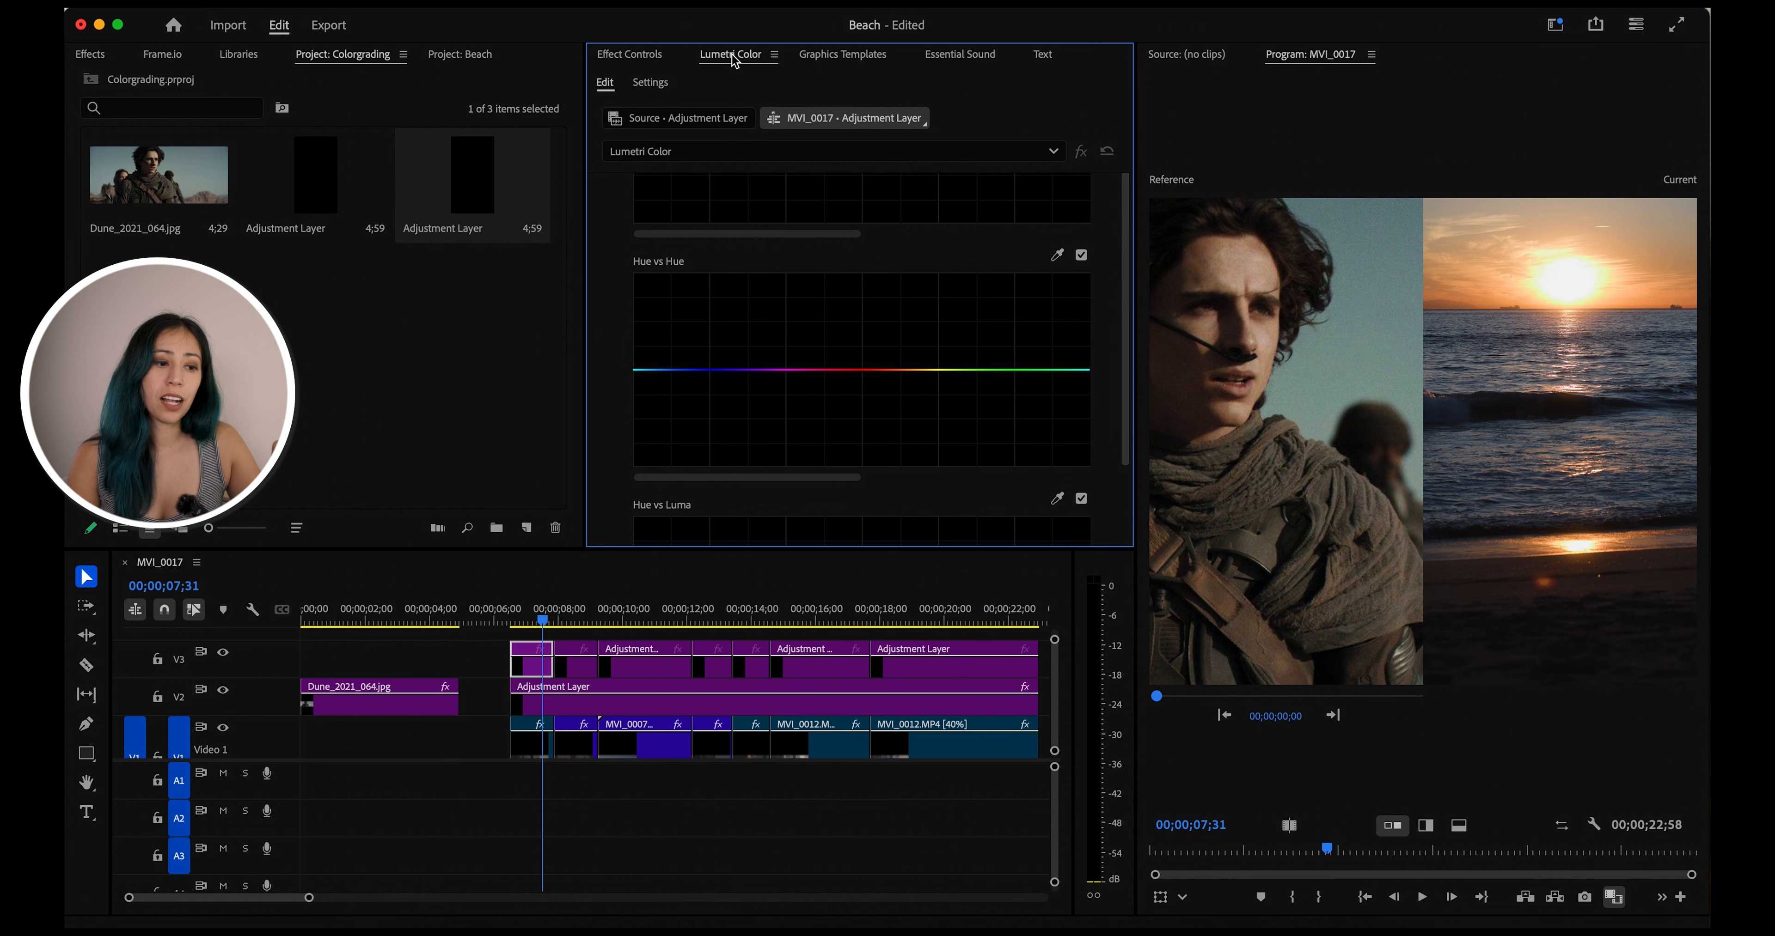
scroll(630, 278, "up", 1)
scroll(631, 279, "up", 3)
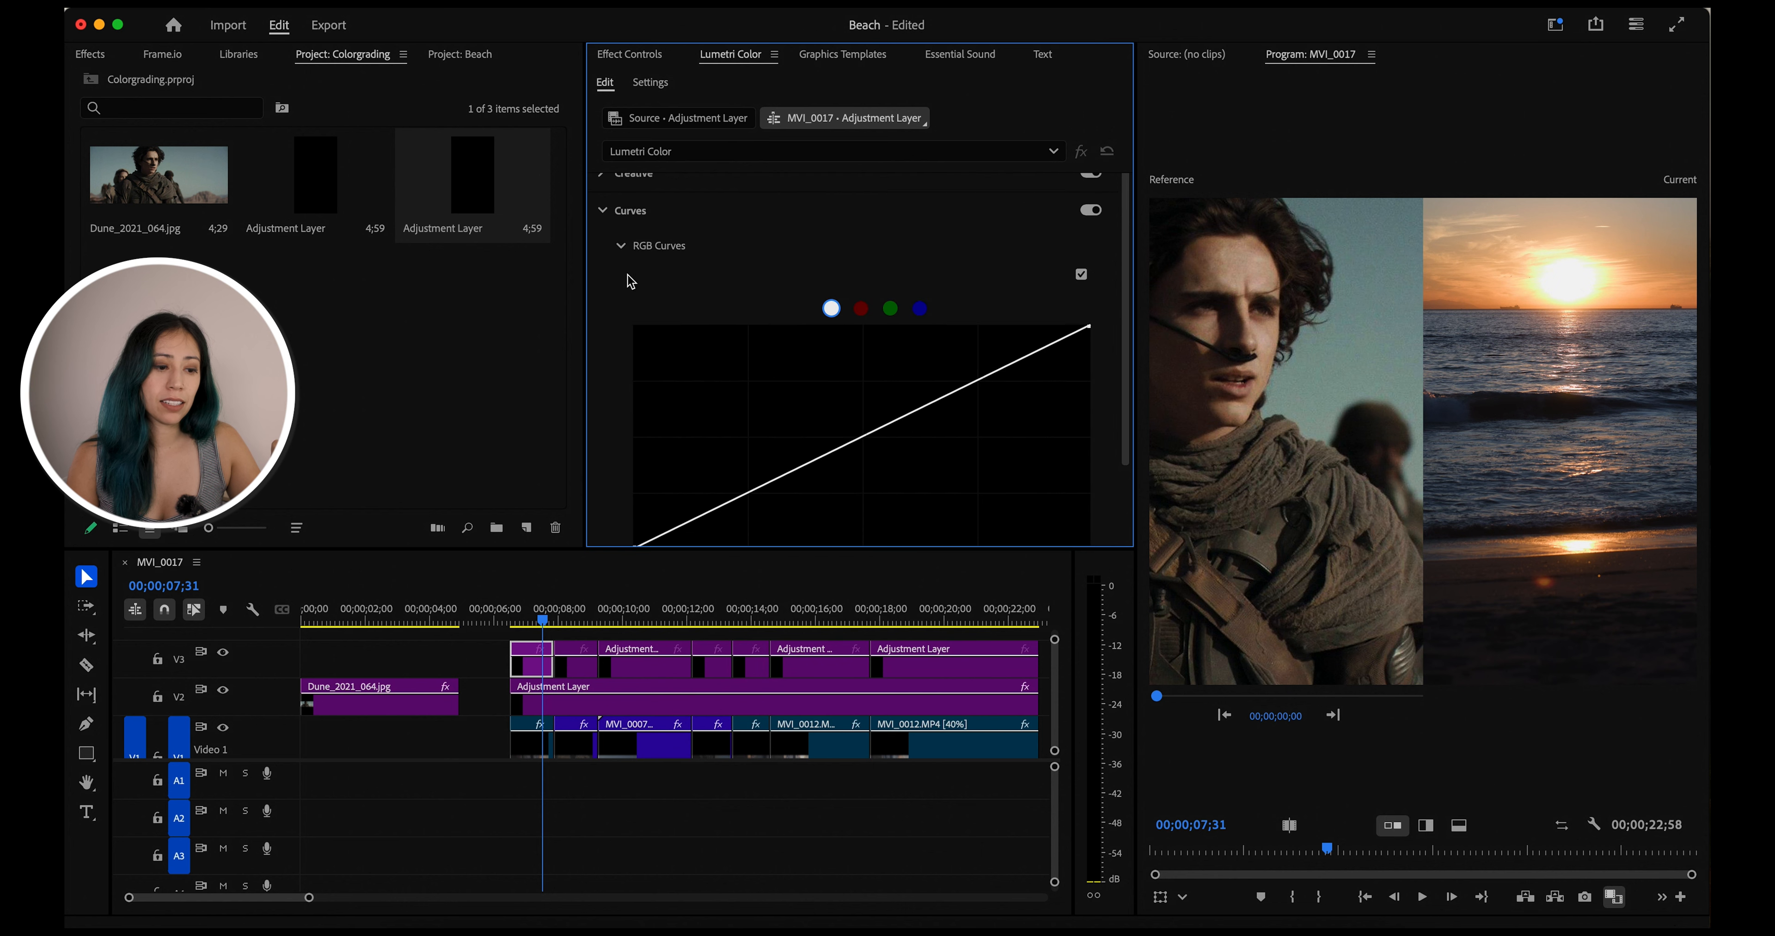
scroll(620, 378, "down", 15)
scroll(598, 507, "down", 1)
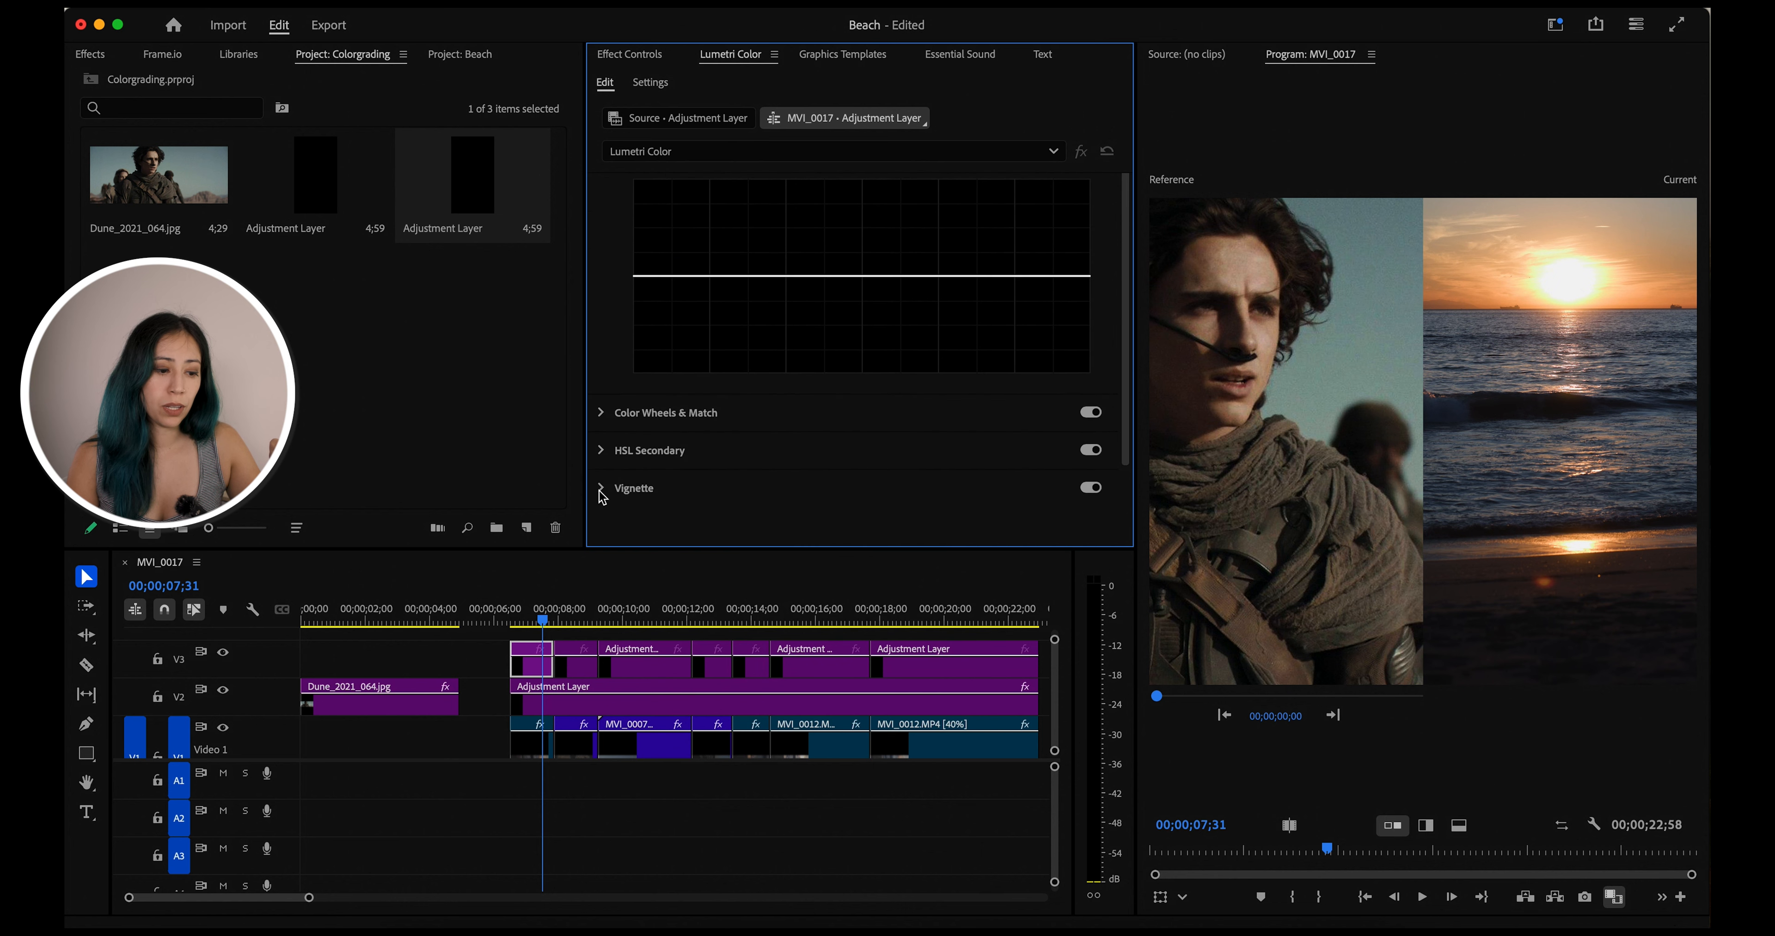
left_click(598, 412)
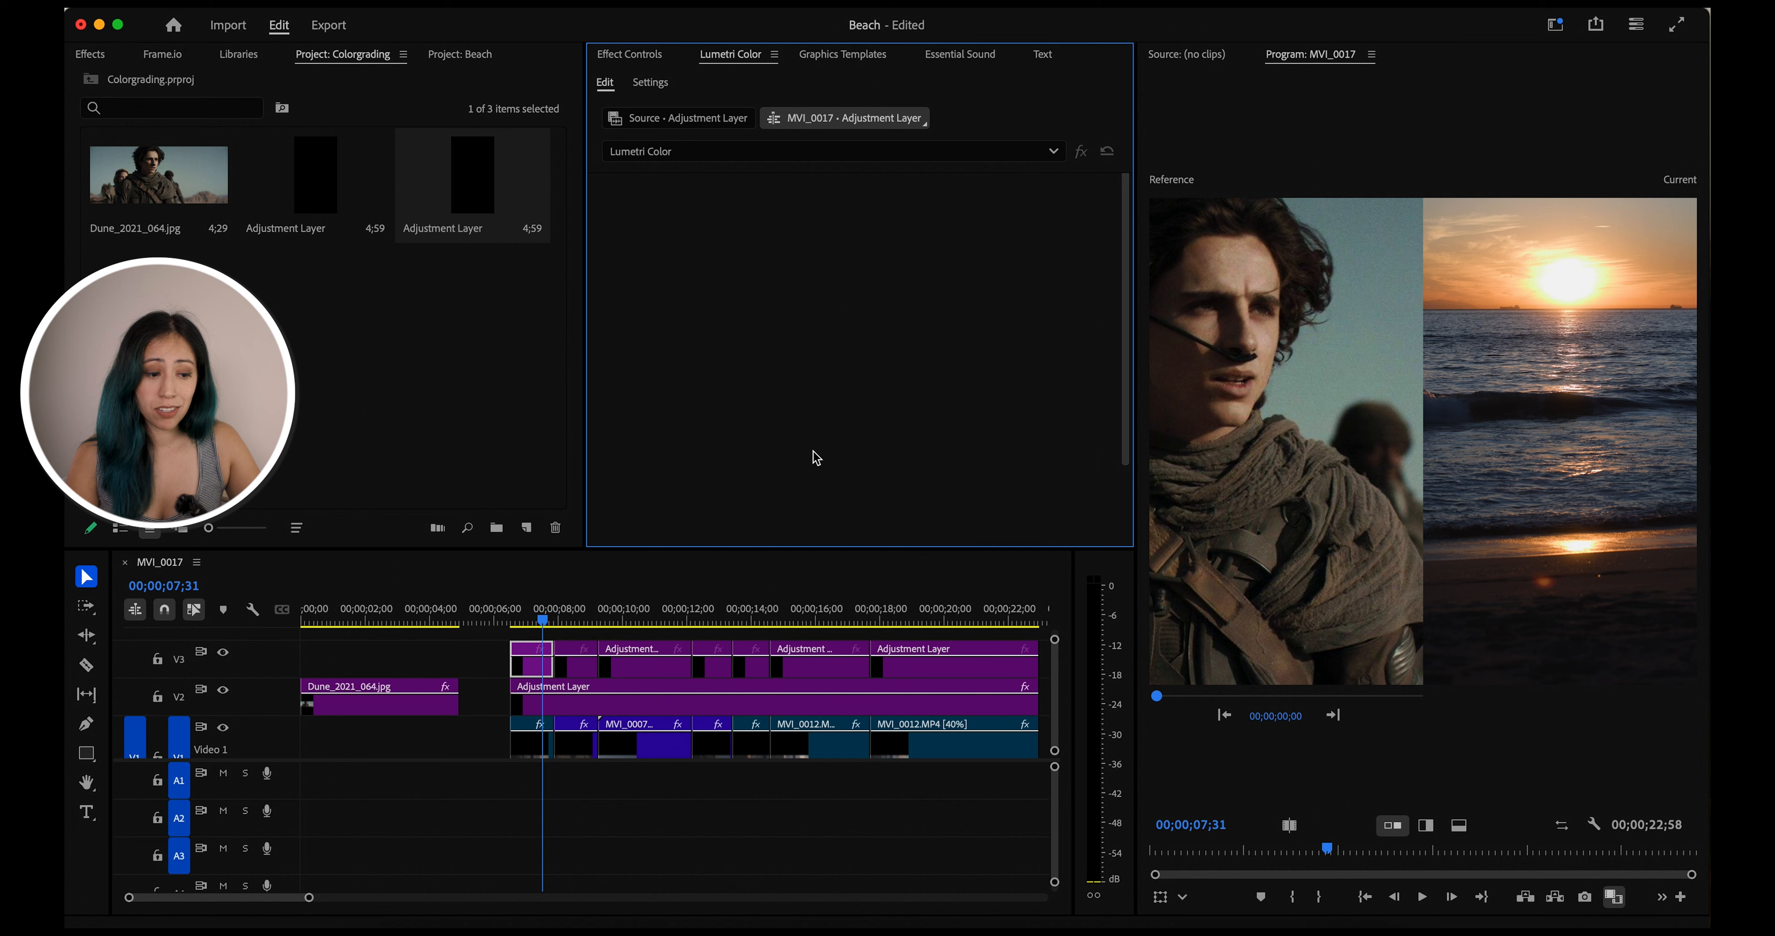
Apply Color Match to the first adjustment layer, using the Dune still as the reference
scroll(813, 450, "down", 3)
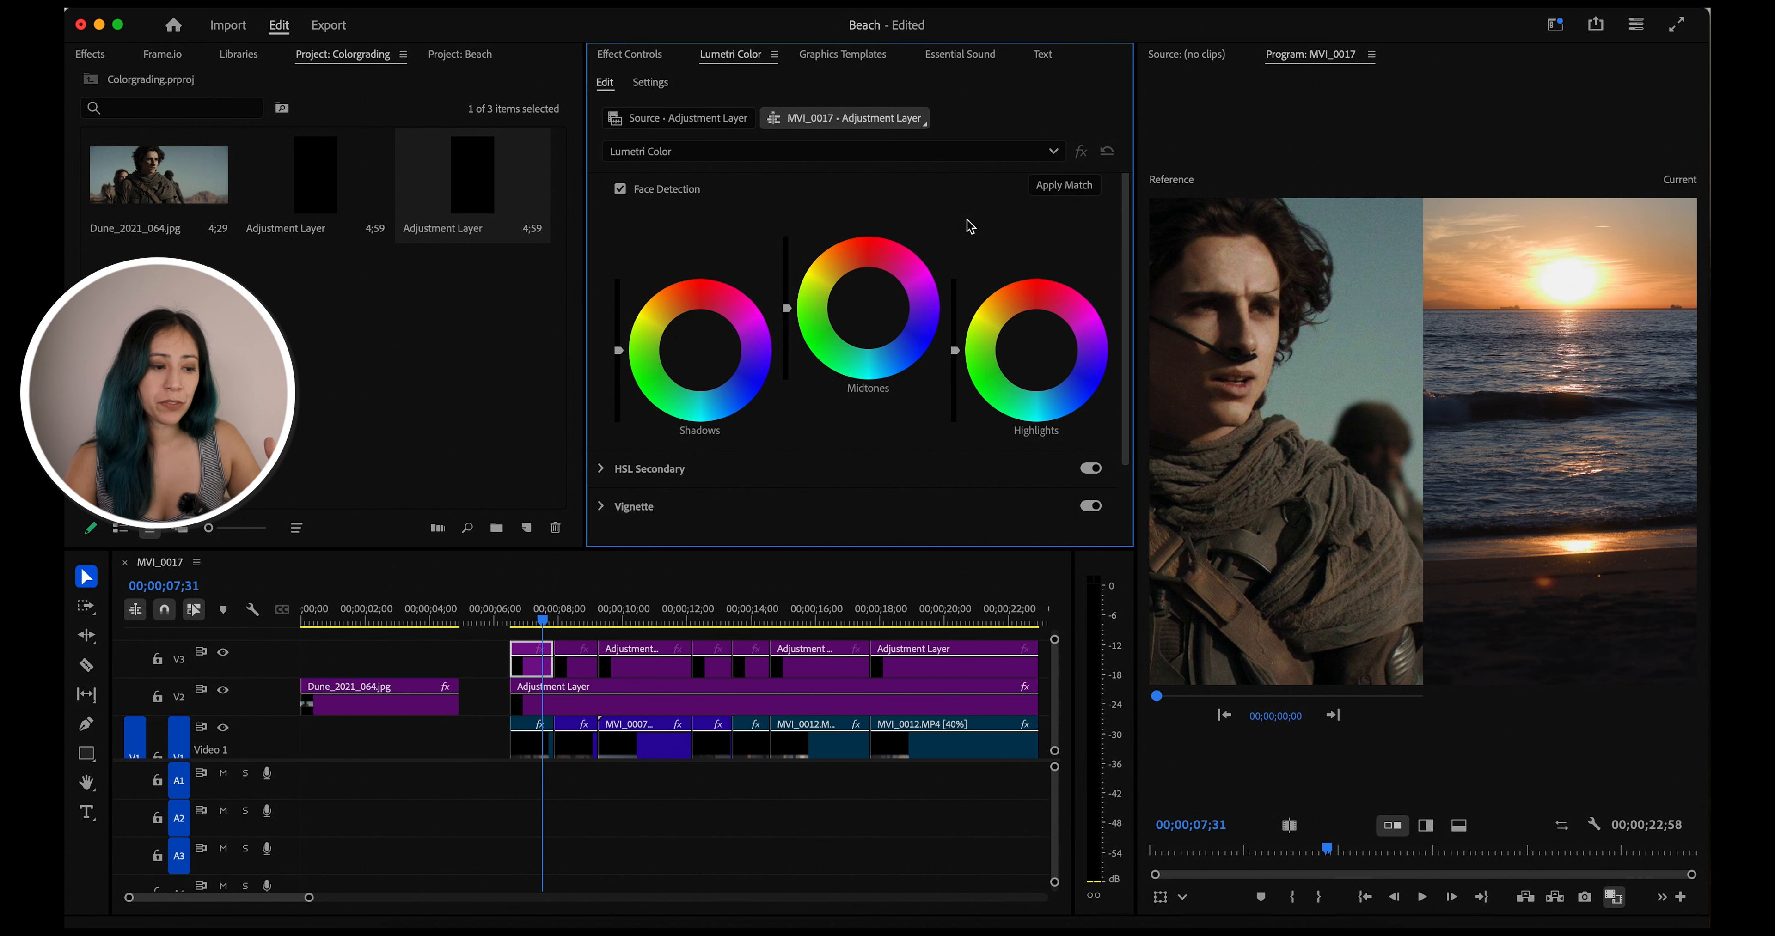
scroll(969, 226, "up", 3)
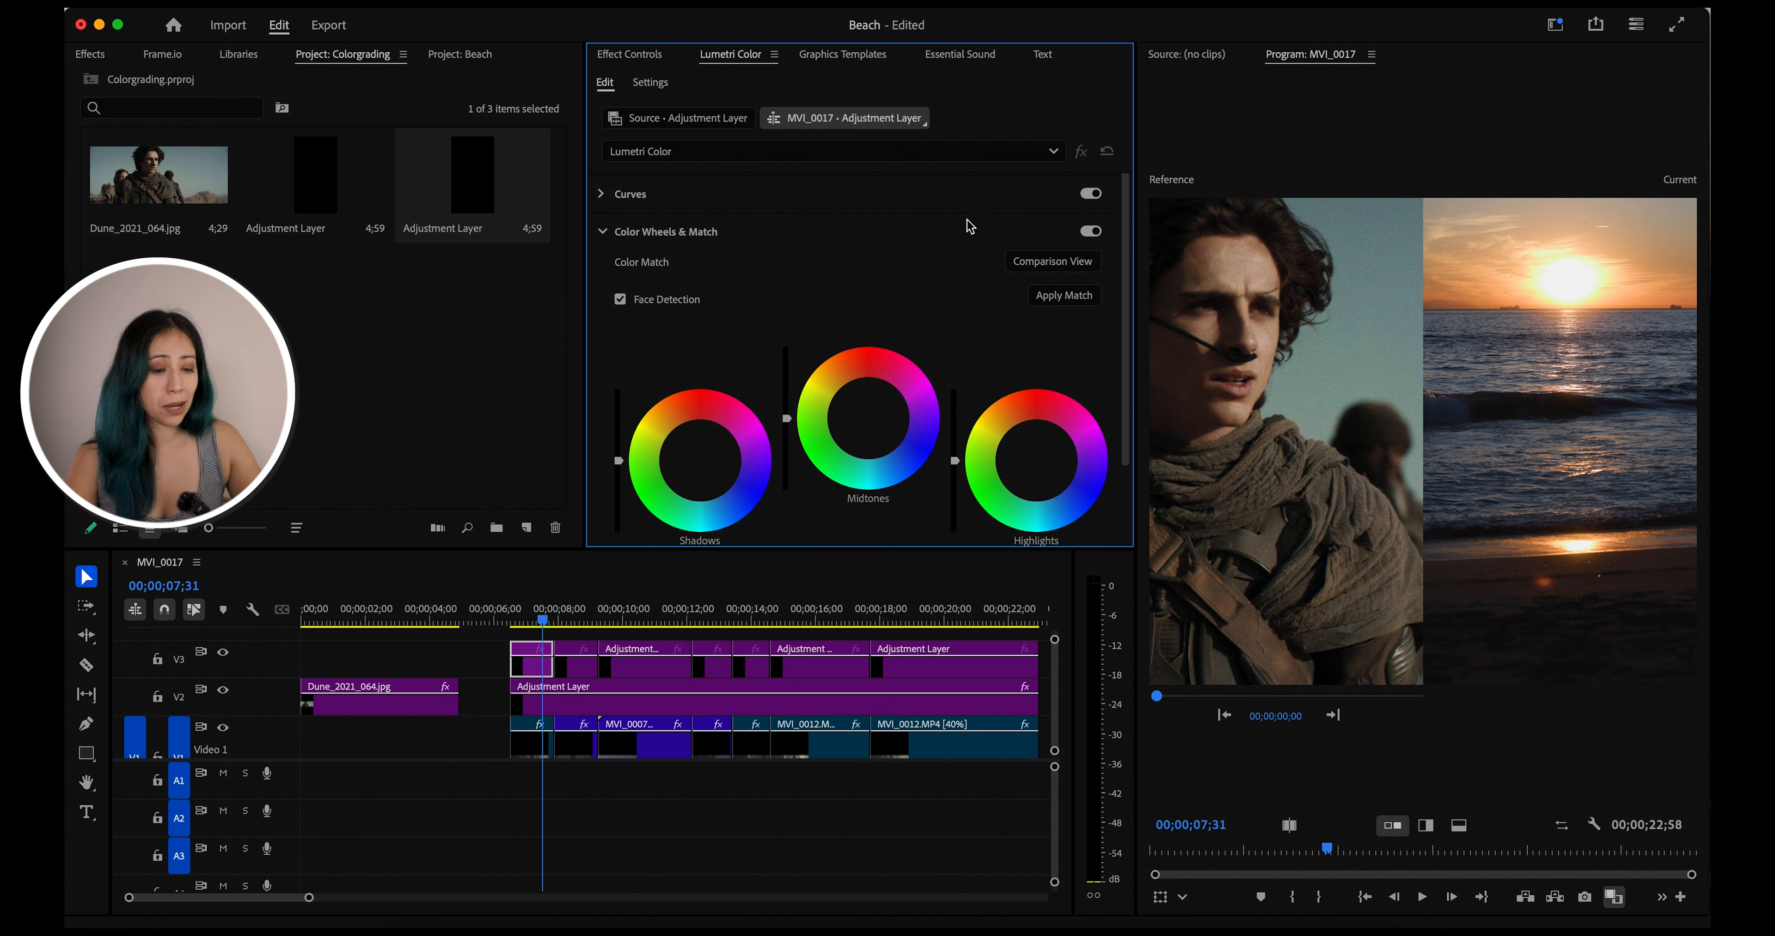
left_click(1085, 298)
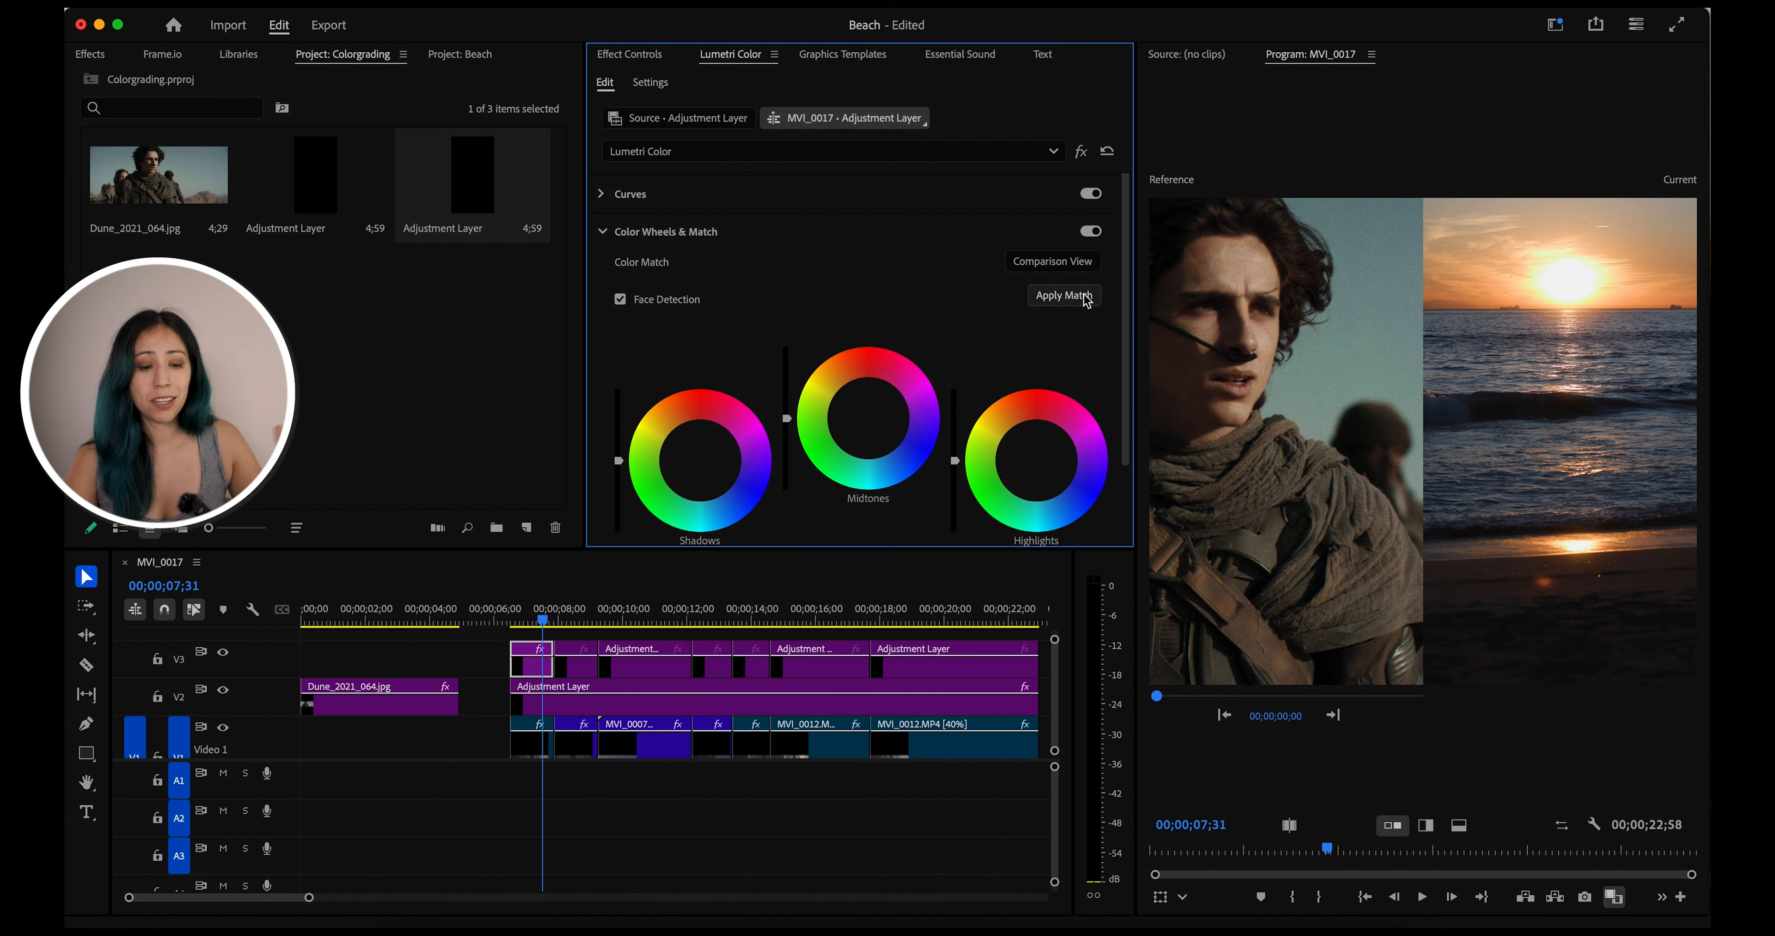
left_click(1074, 304)
Toggle the V3 track's visibility off and on to compare the graded and ungraded beach shot
scroll(1075, 304, "down", 2)
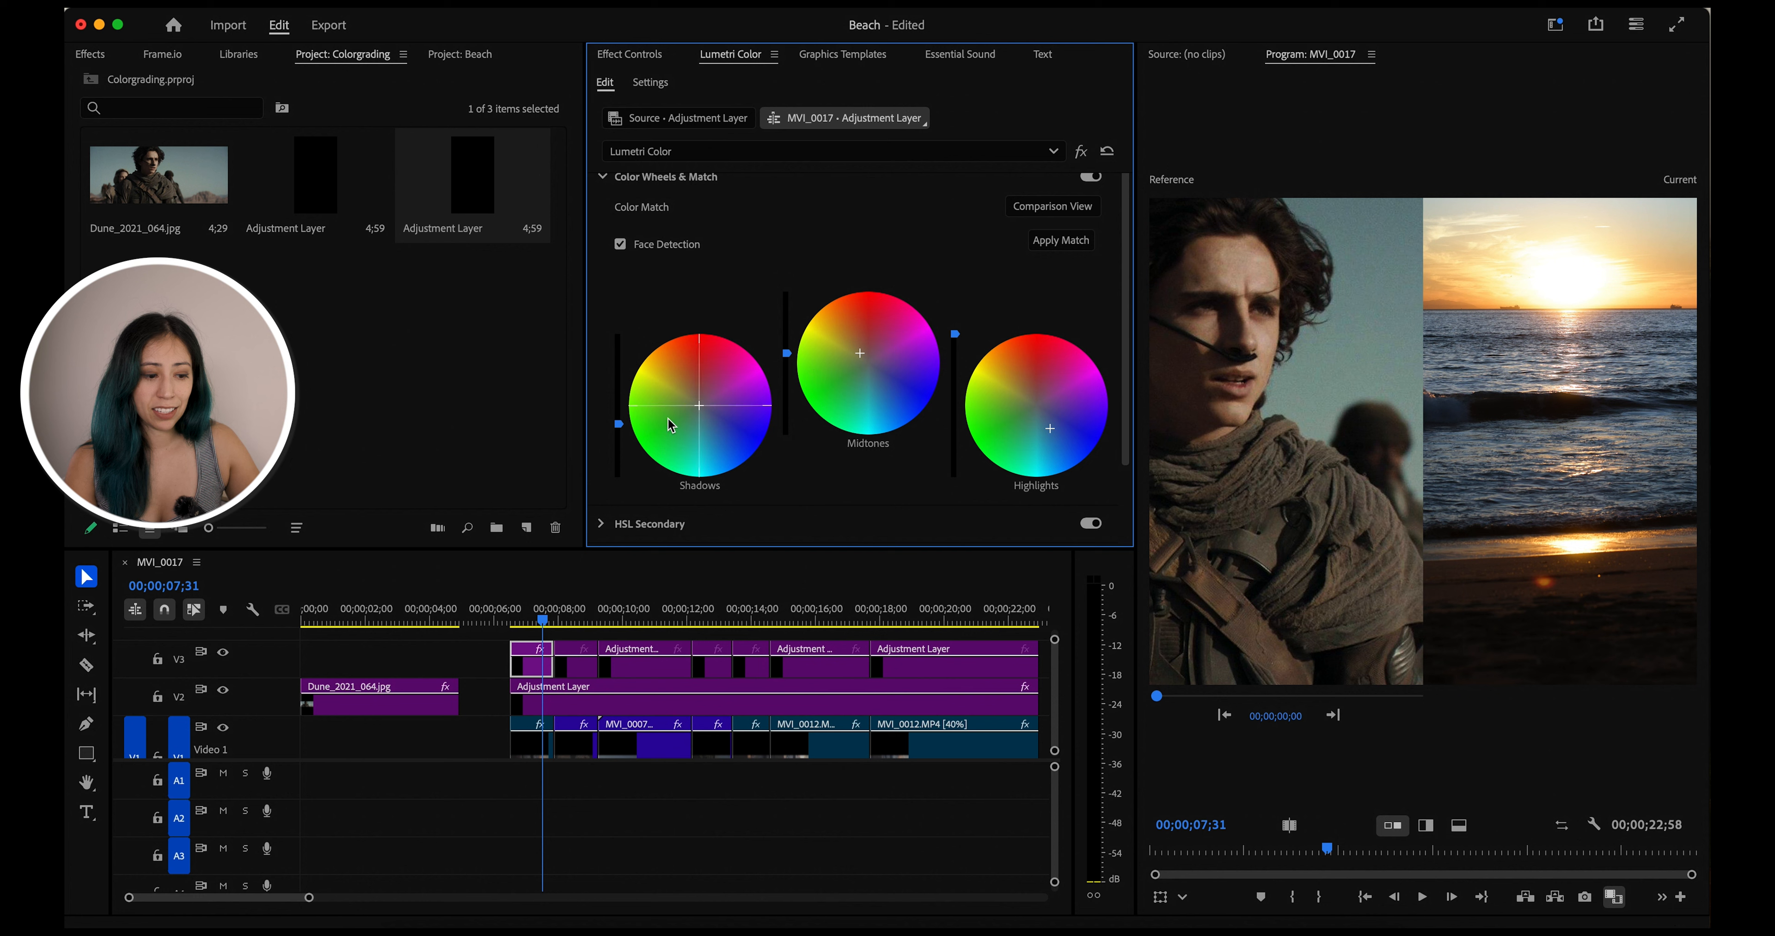
left_click(226, 655)
left_click(228, 657)
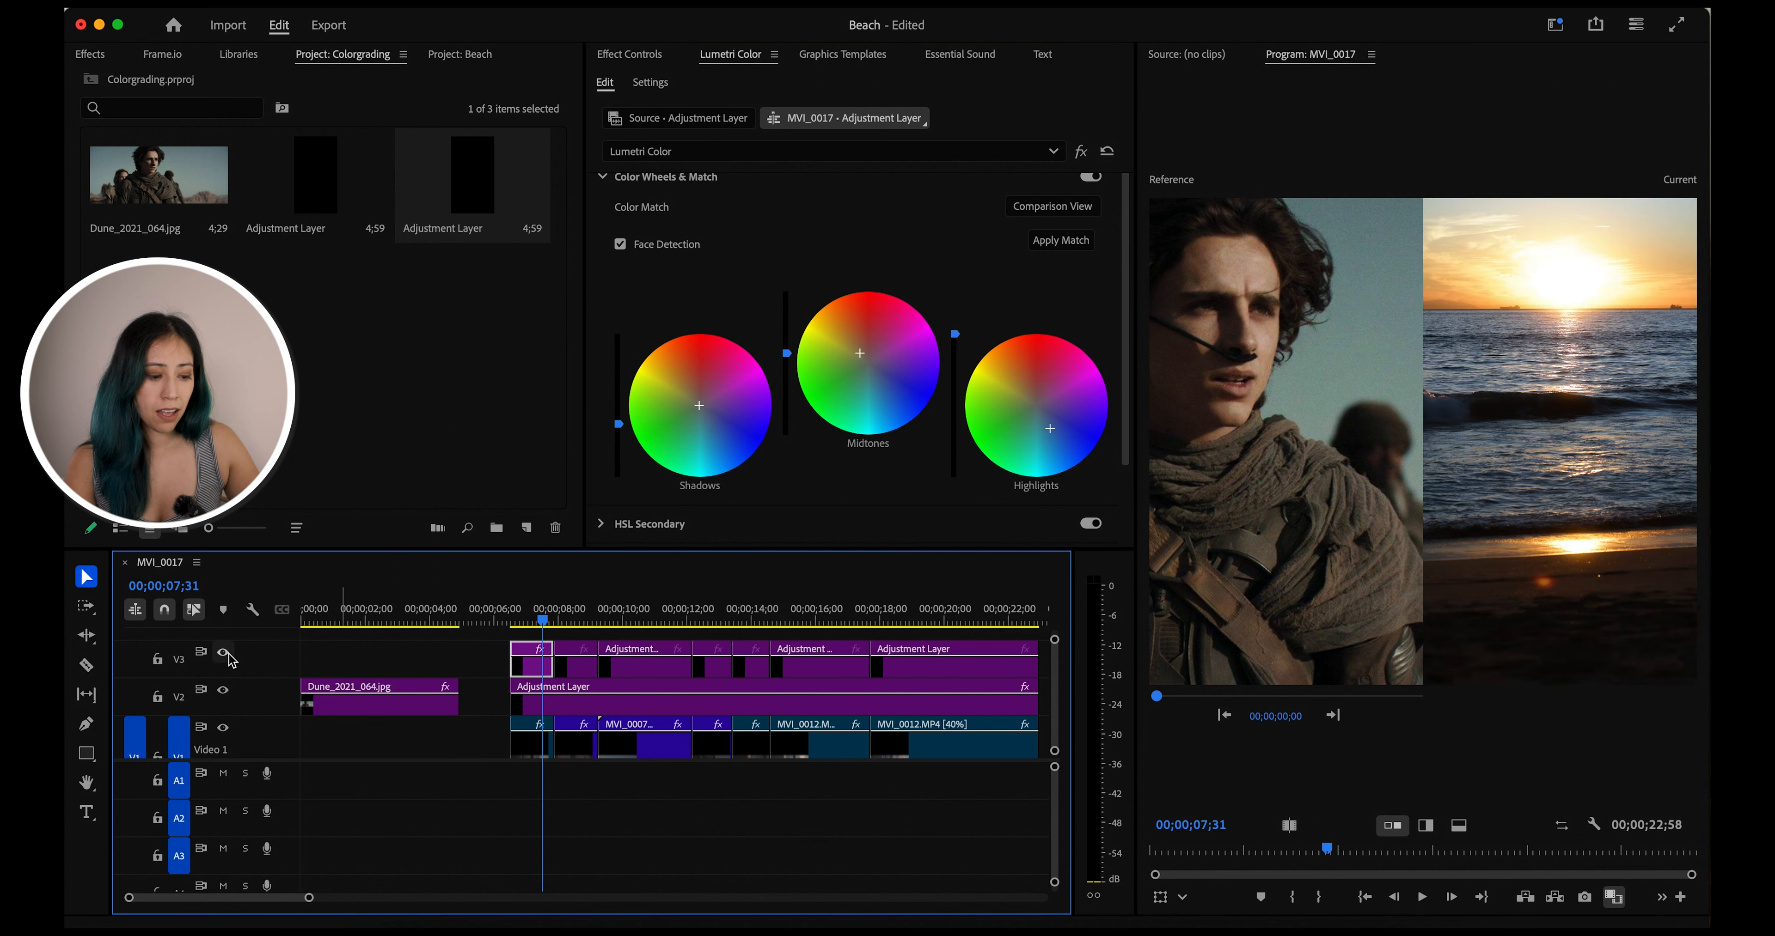
Select the second adjustment layer clip on V3 and apply Color Match to it
left_click(570, 614)
left_click(585, 671)
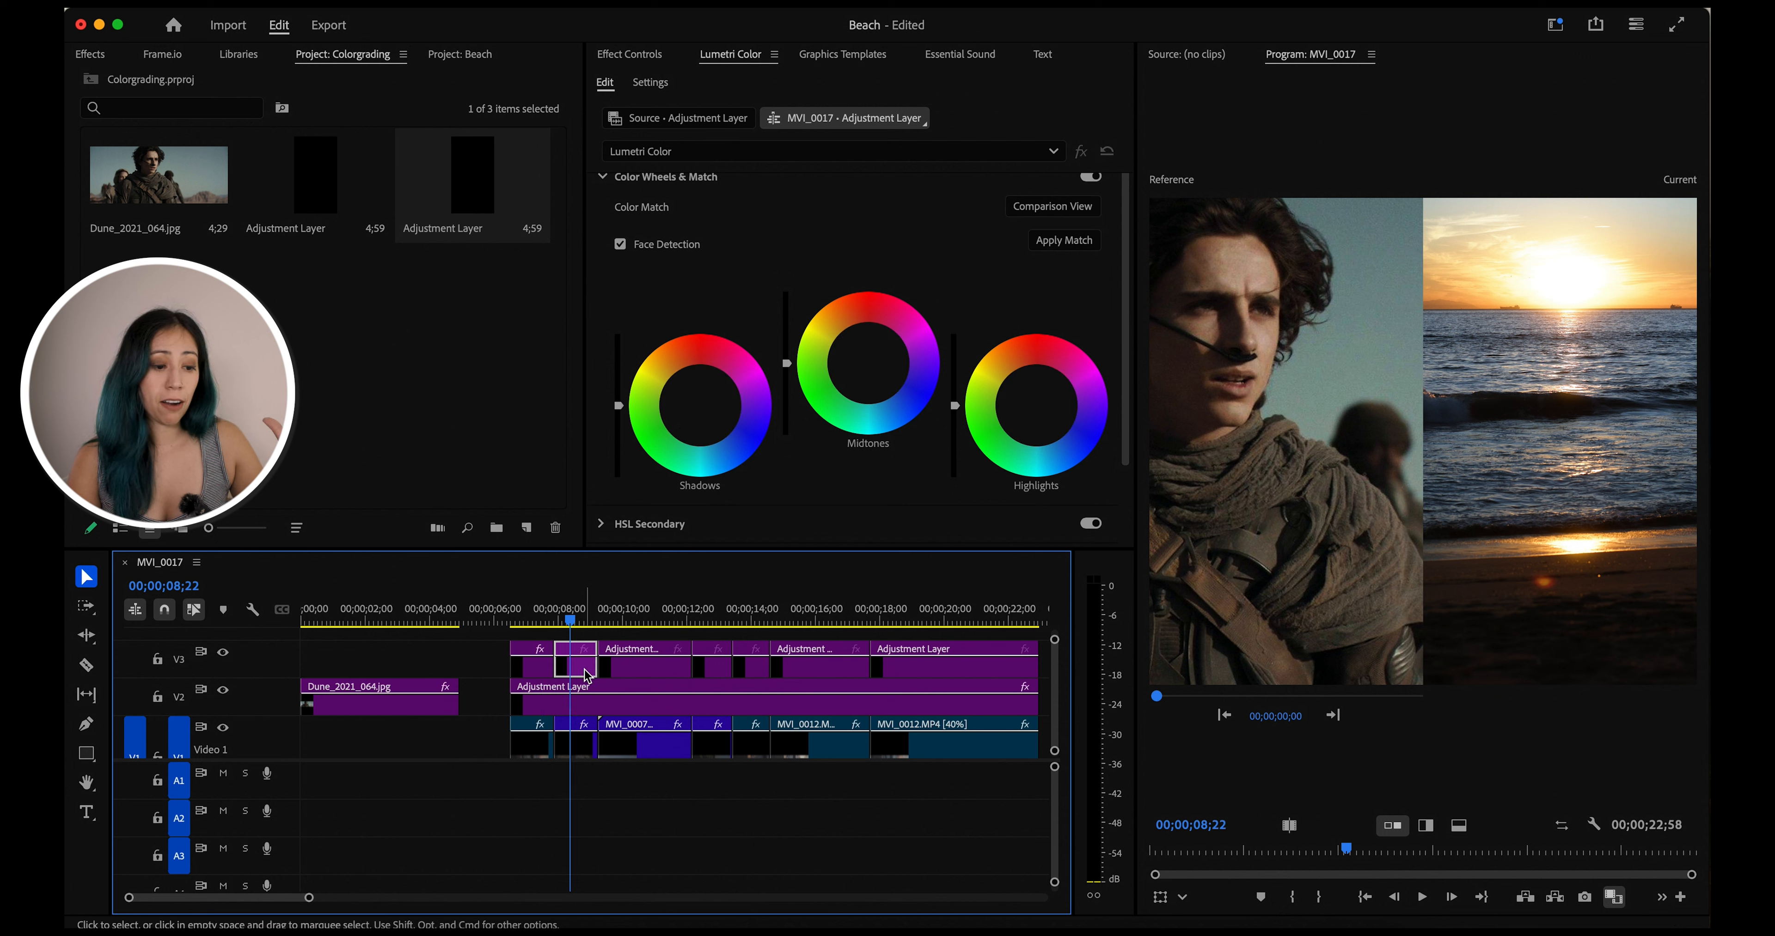
left_click(1057, 241)
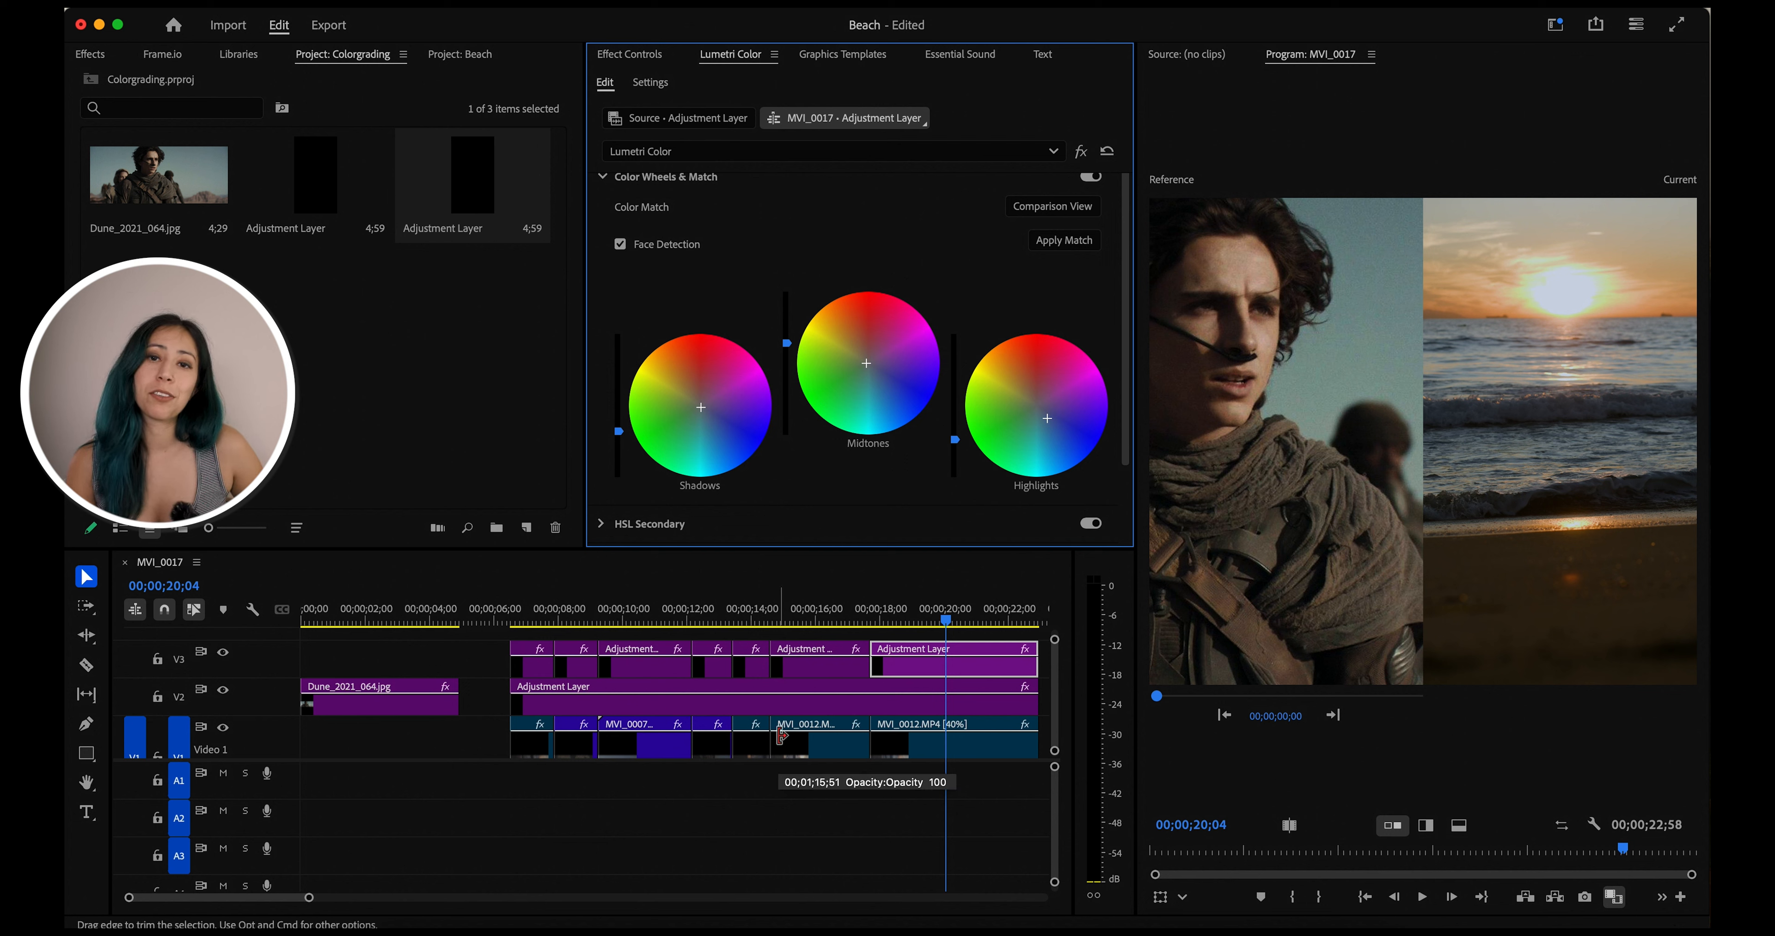
Select each adjustment layer clip on V3 in turn to review its matched color wheels
left_click(849, 674)
left_click(751, 673)
left_click(709, 673)
left_click(648, 673)
left_click(573, 671)
left_click(527, 676)
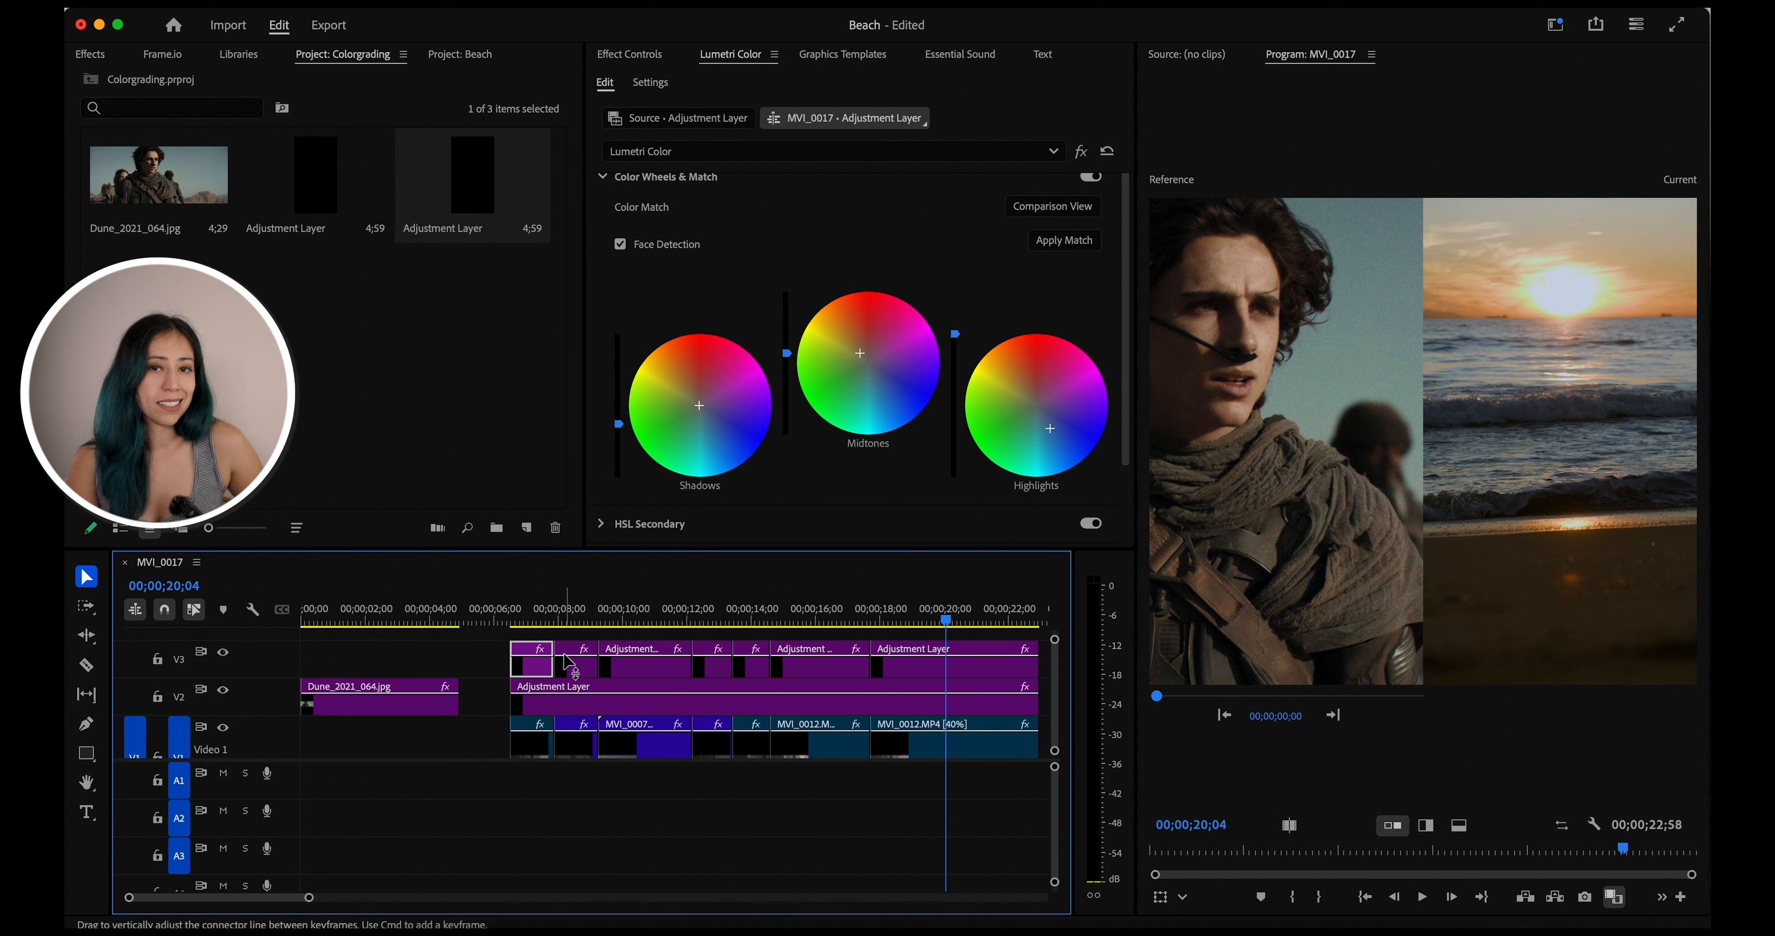
left_click(579, 669)
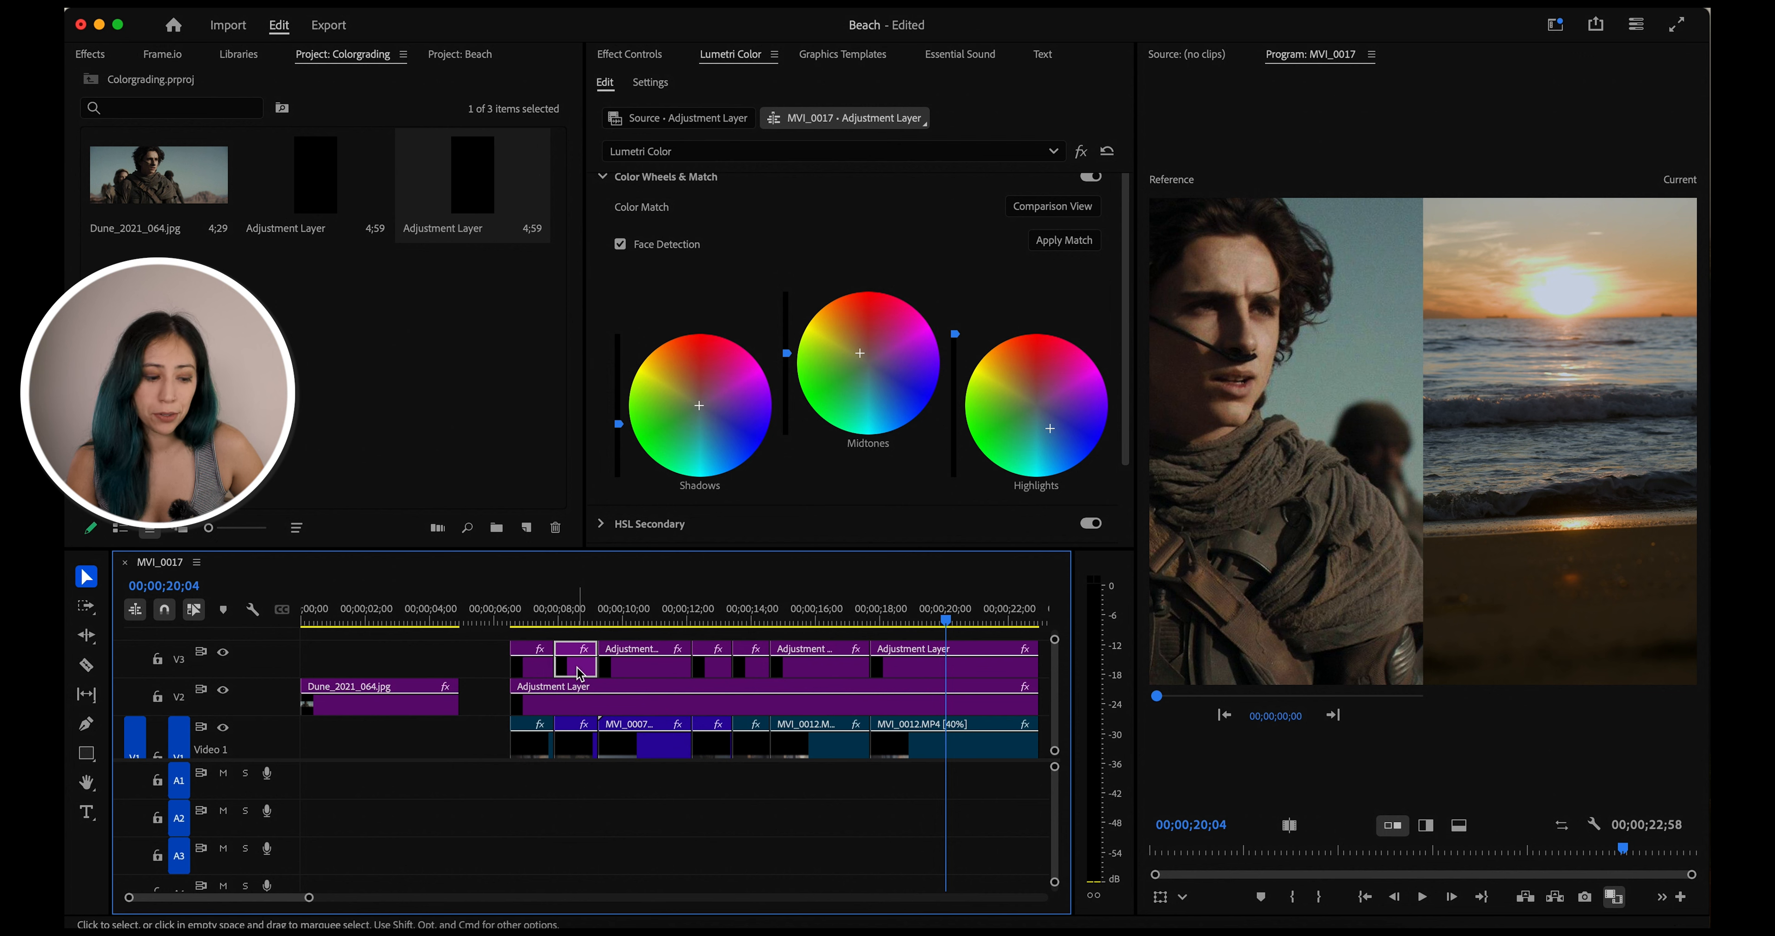
left_click(639, 669)
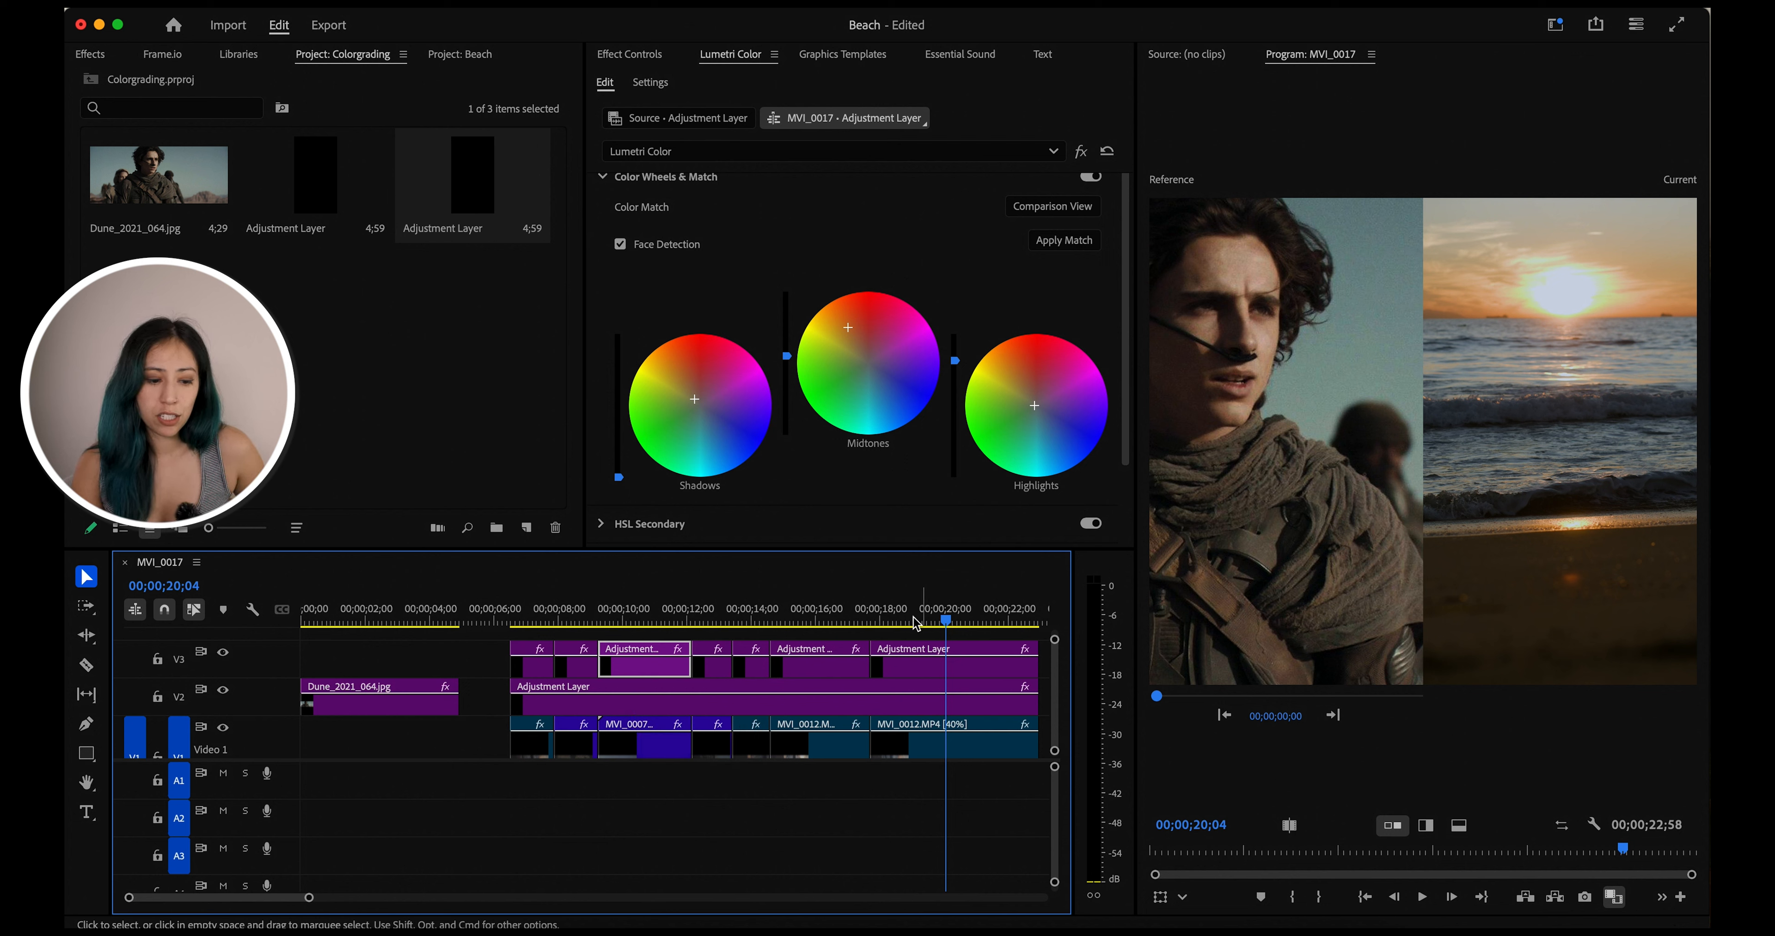
Move the playhead across the beach clips to review each matched shot against the reference
left_click(825, 613)
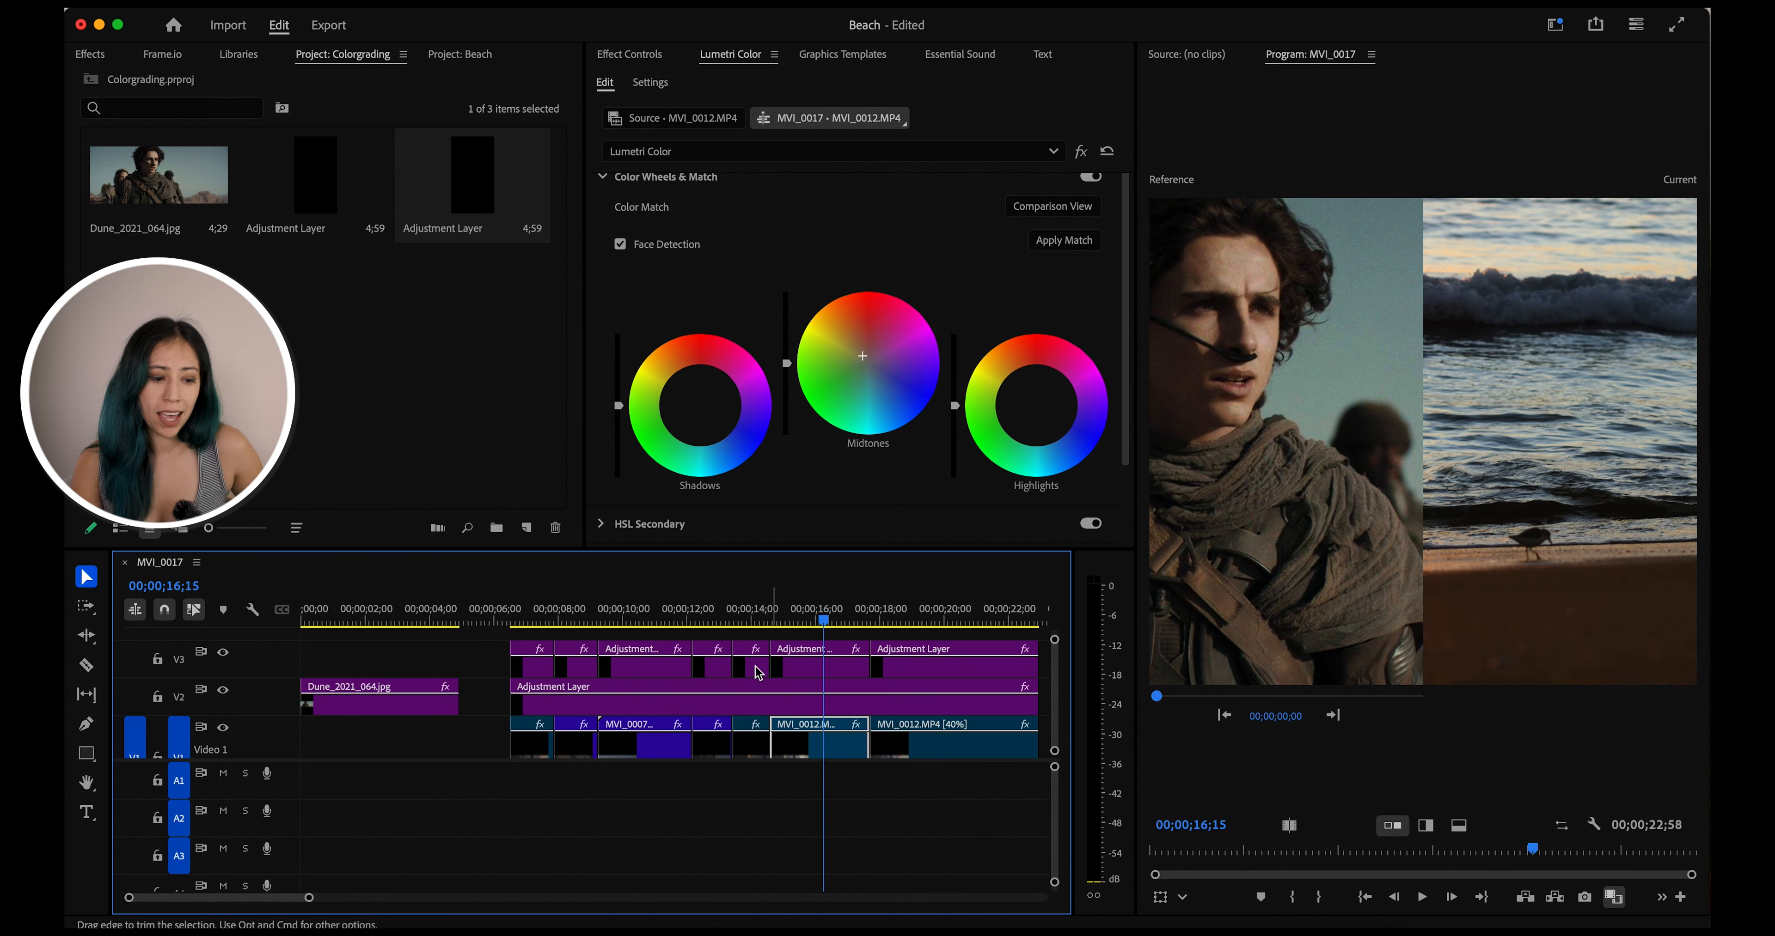
left_click(744, 621)
left_click(710, 622)
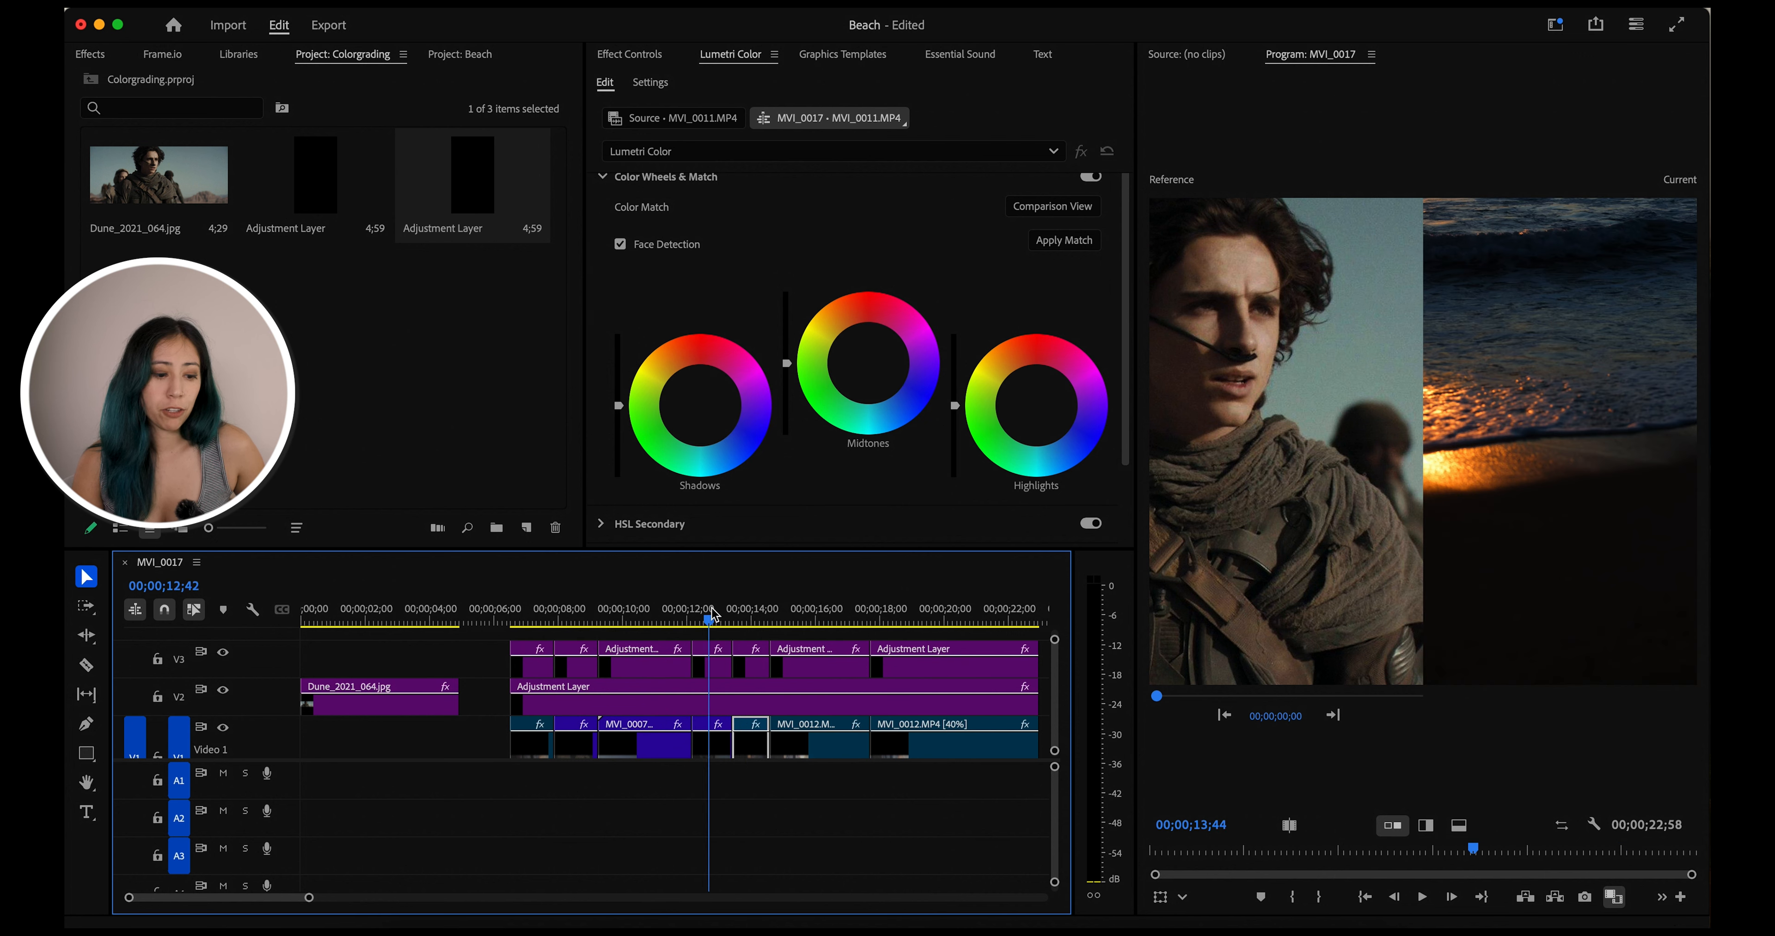
left_click(664, 610)
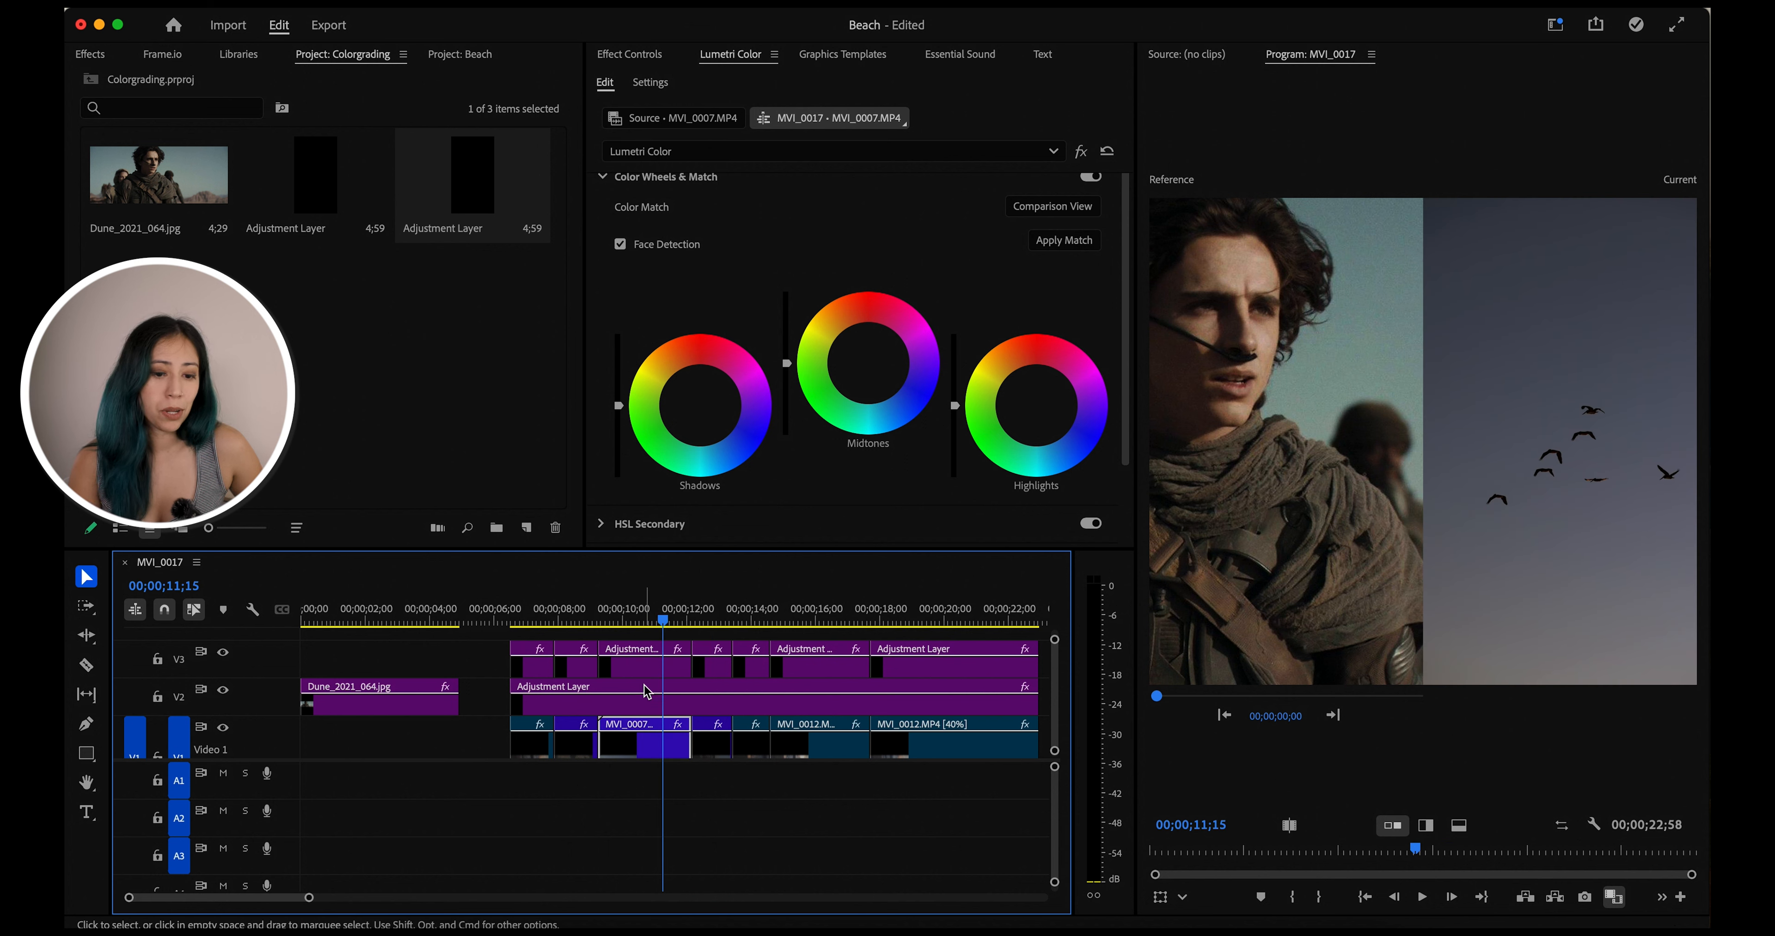
left_click(577, 613)
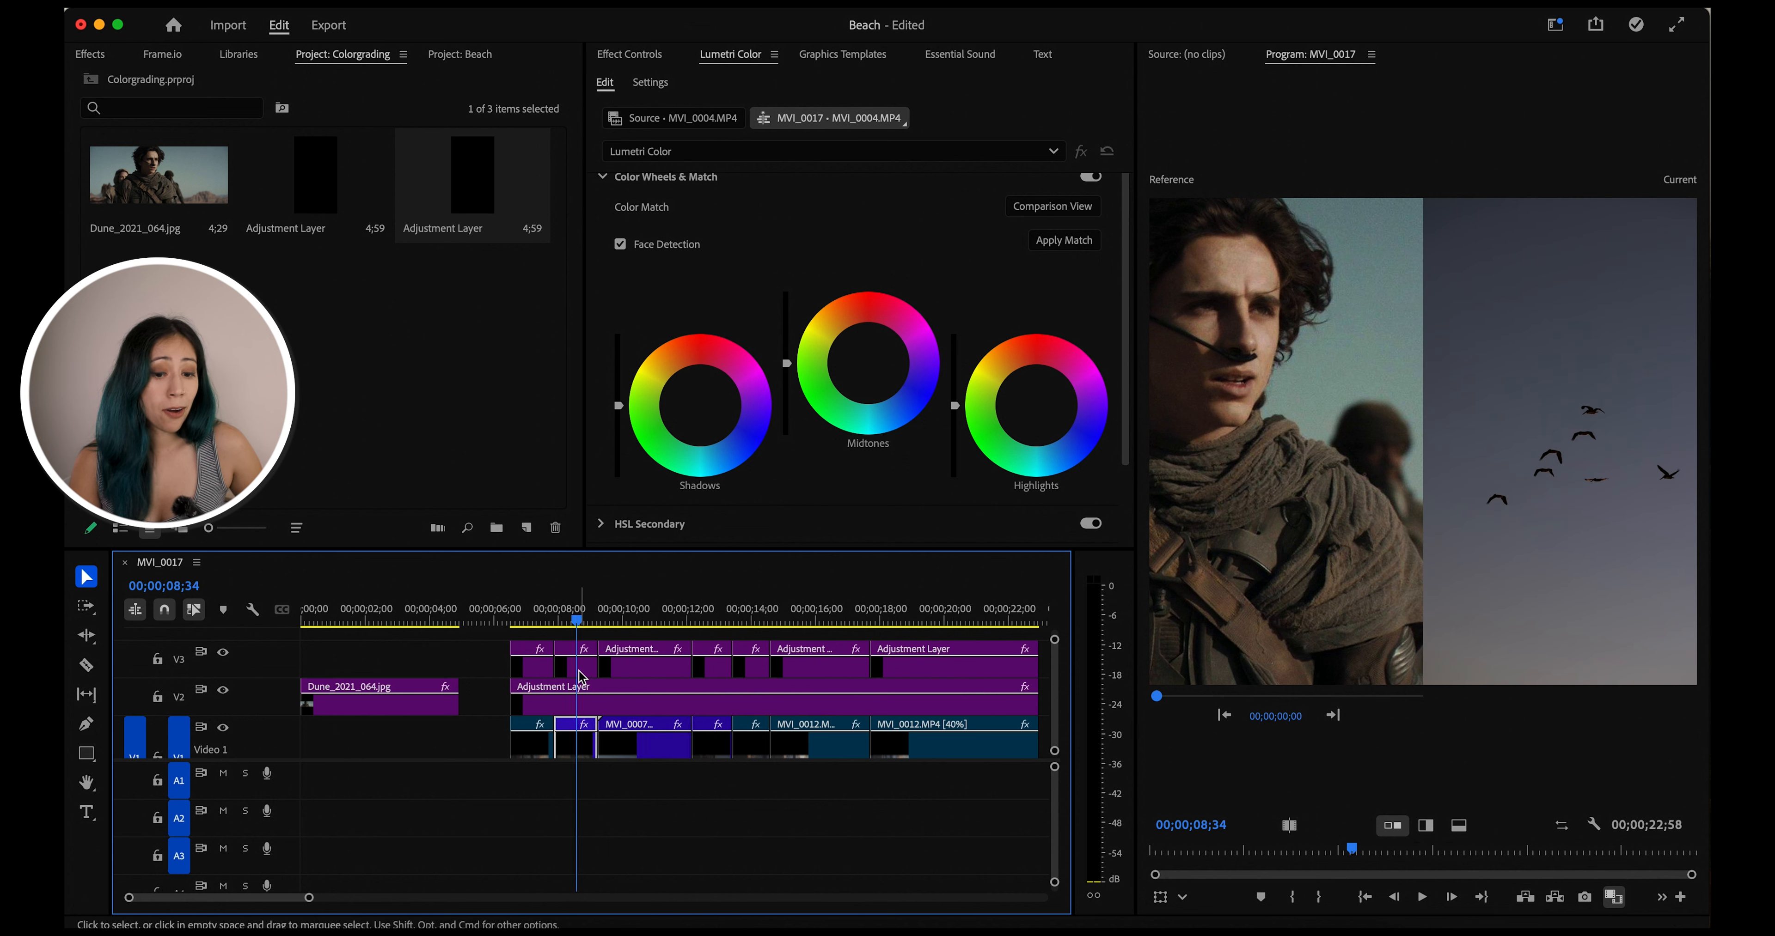
left_click(541, 623)
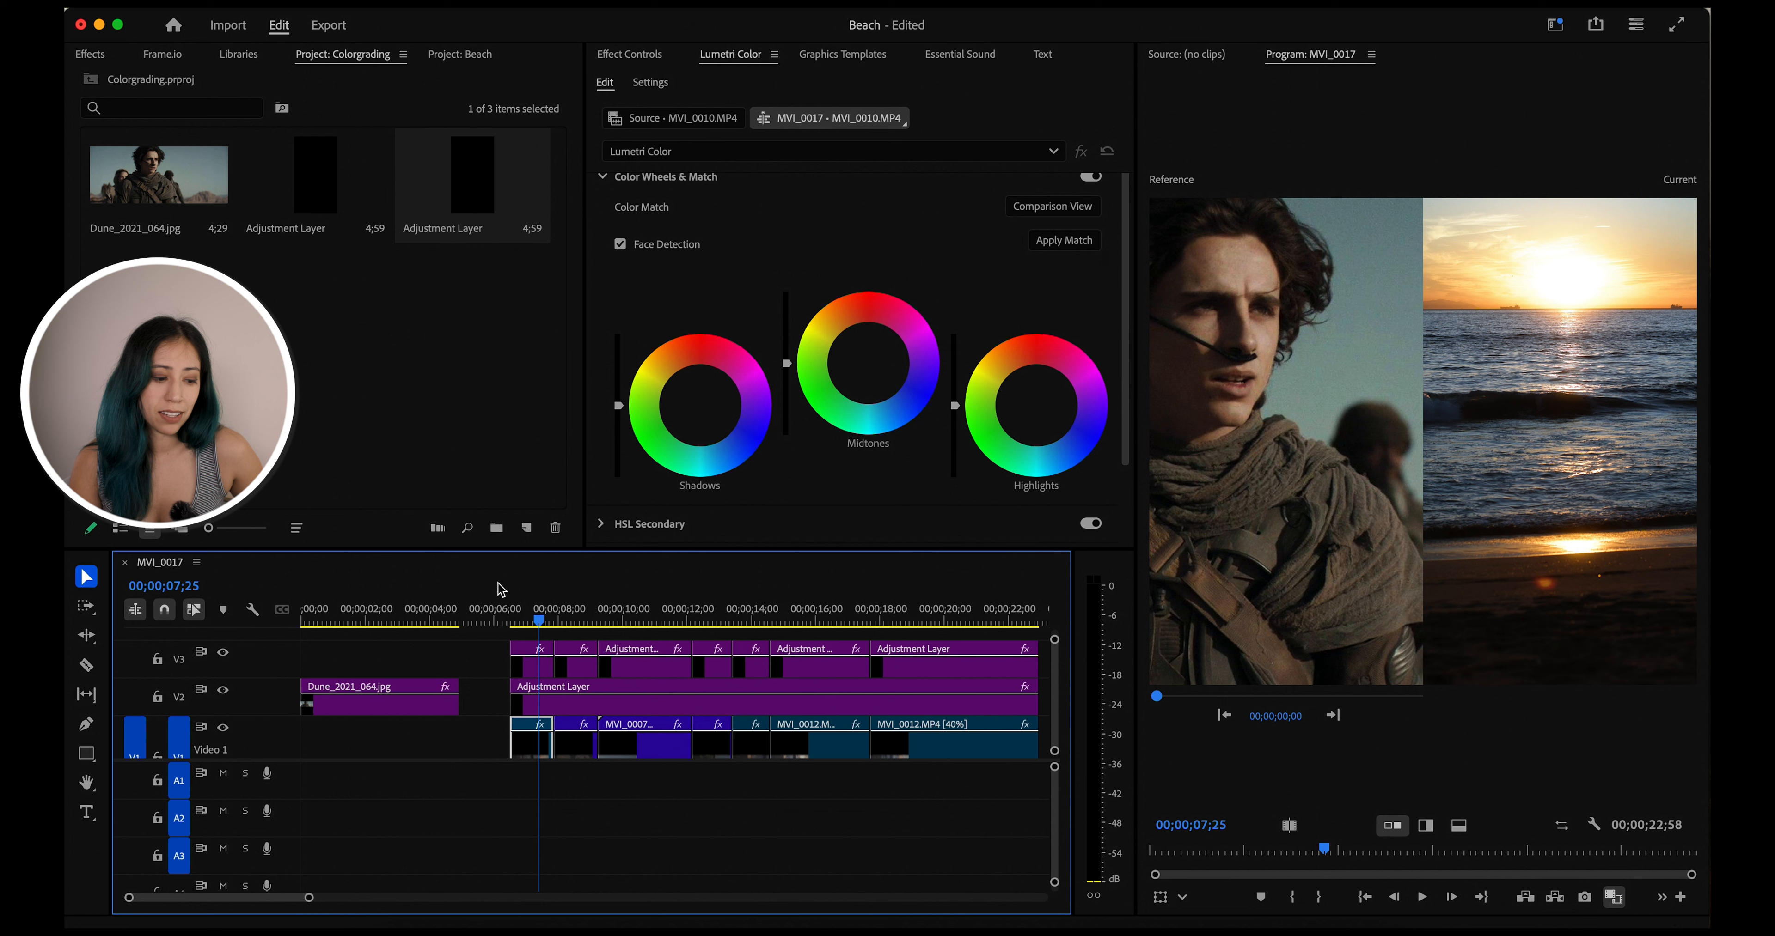
On the first adjustment layer, sample the blue sea with the Hue vs Sat eyedropper and pull the blue saturation down
left_click(534, 665)
scroll(764, 315, "up", 3)
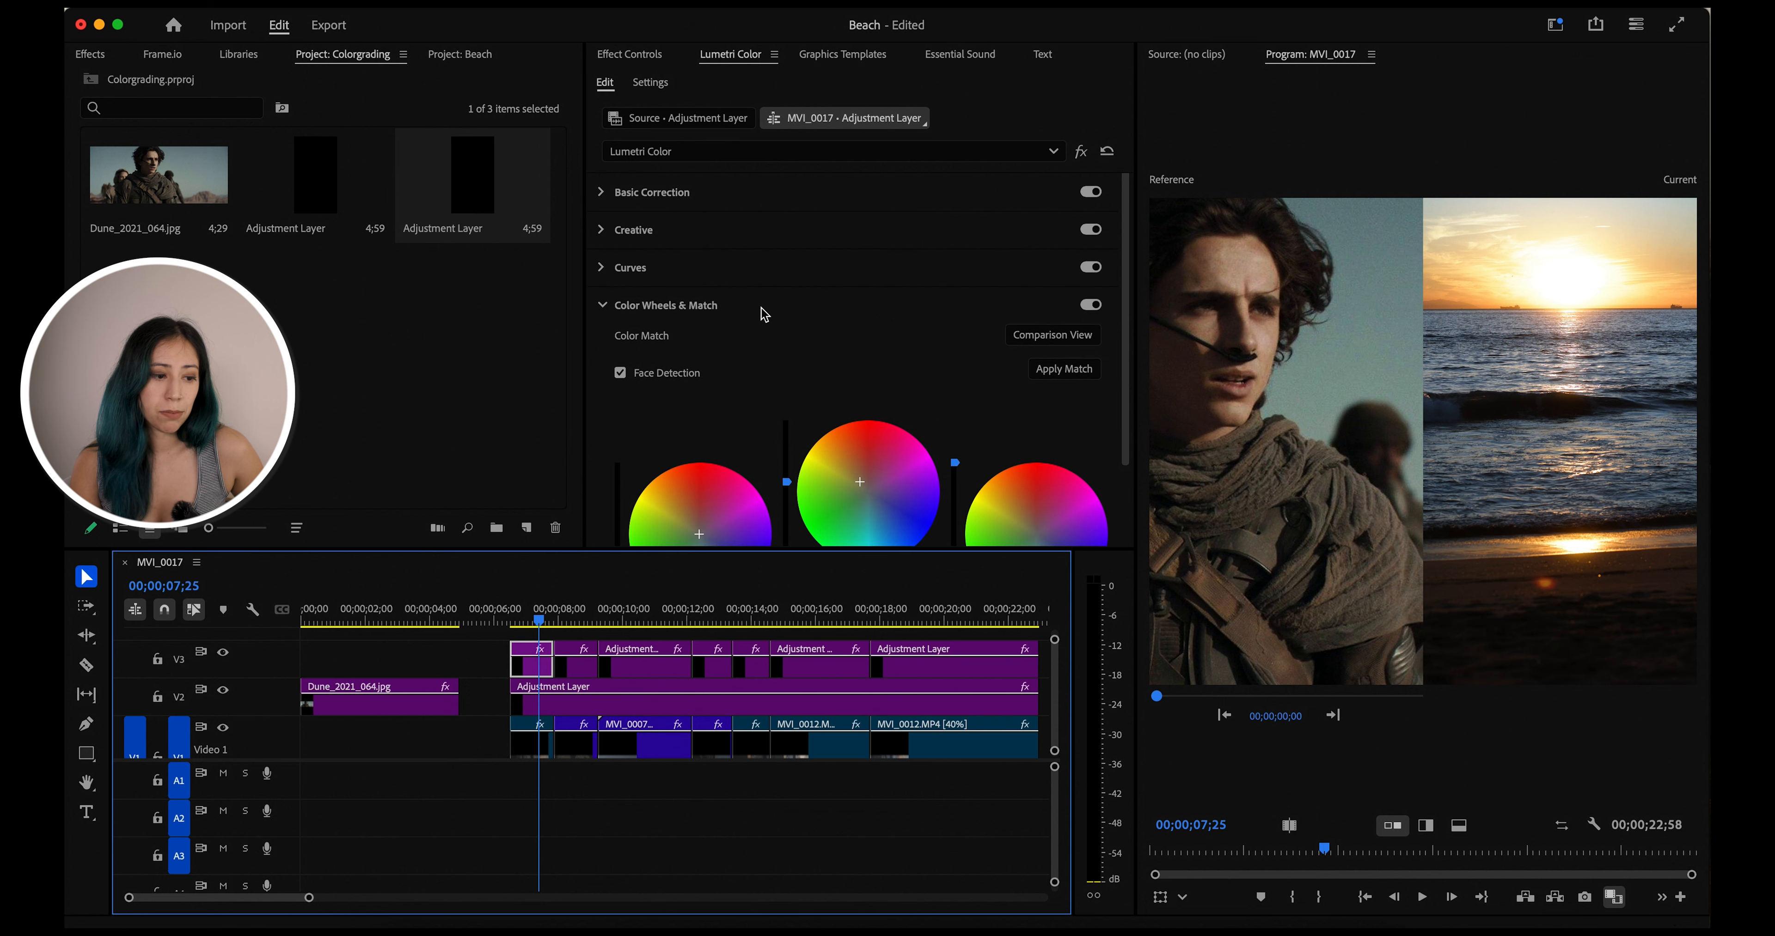
left_click(604, 307)
left_click(601, 267)
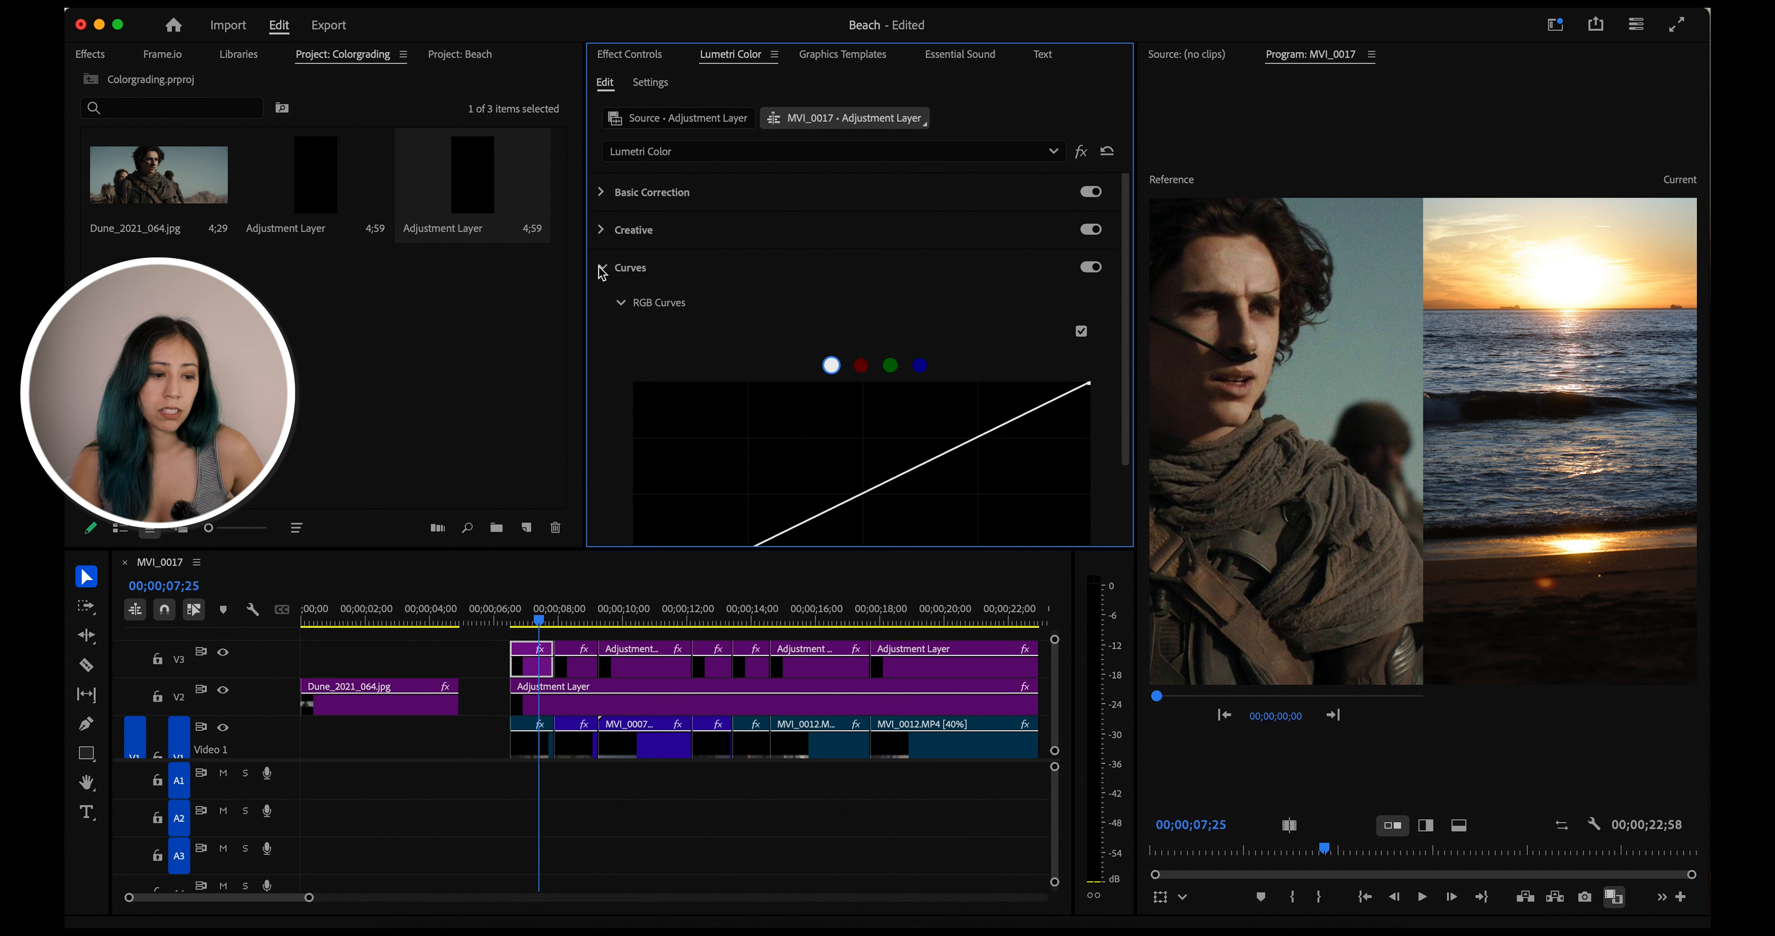
scroll(716, 386, "down", 5)
scroll(717, 385, "down", 4)
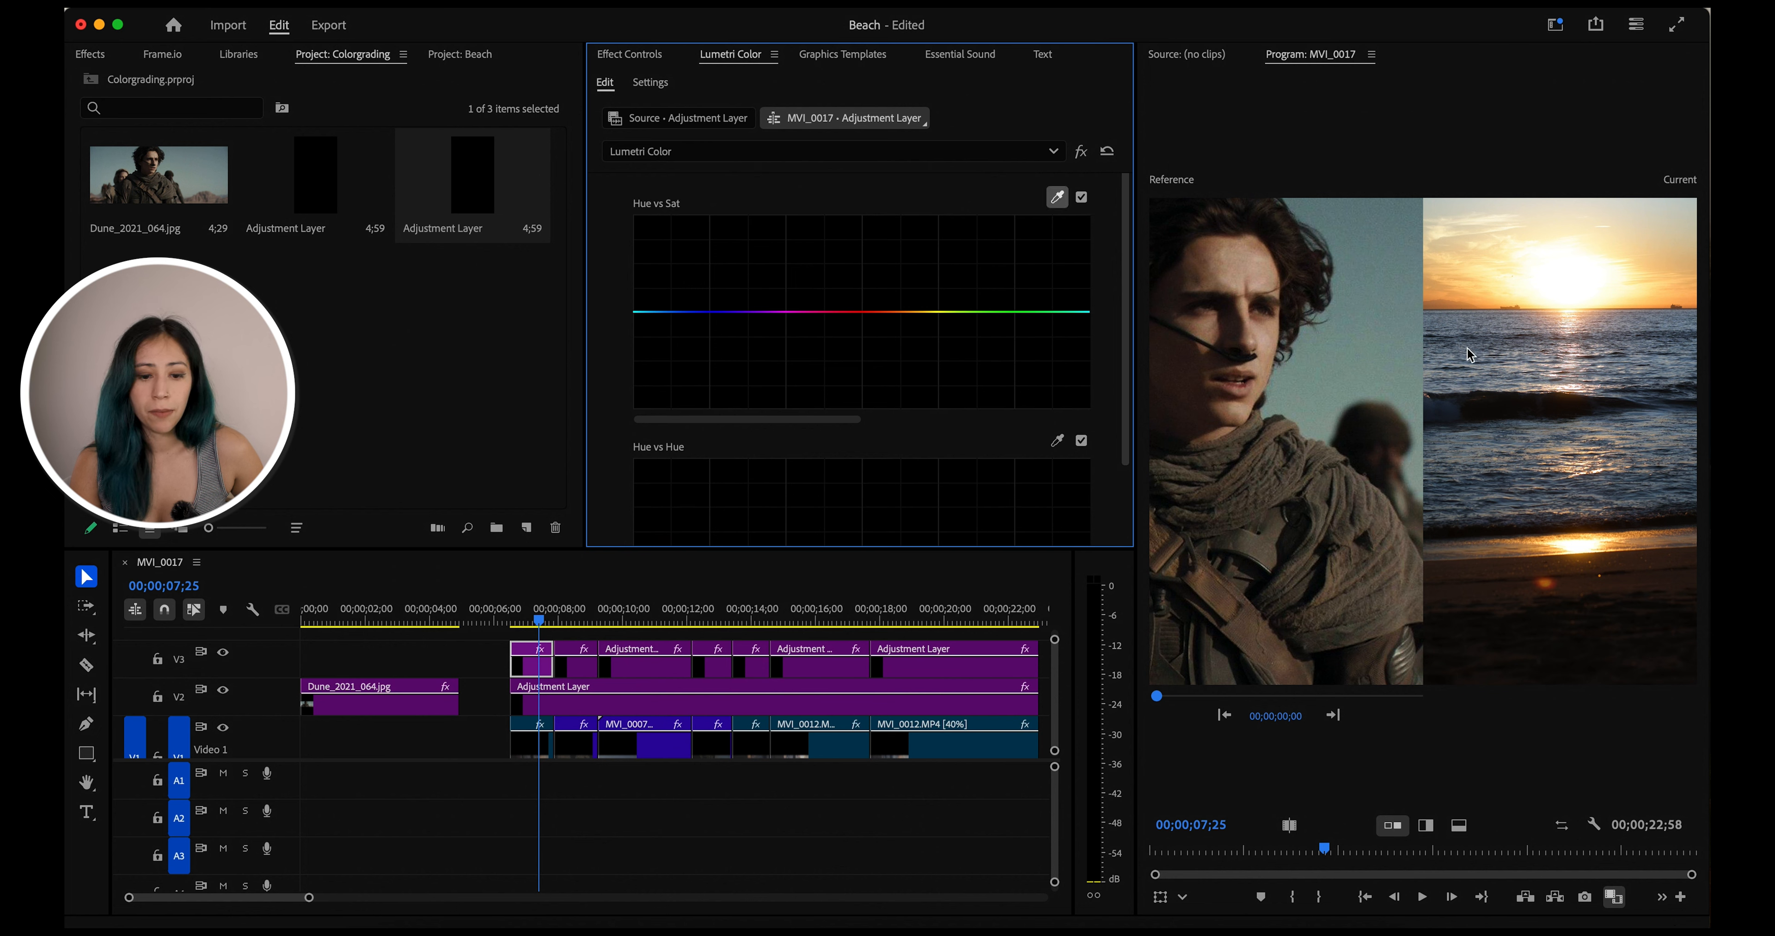
left_click(1466, 364)
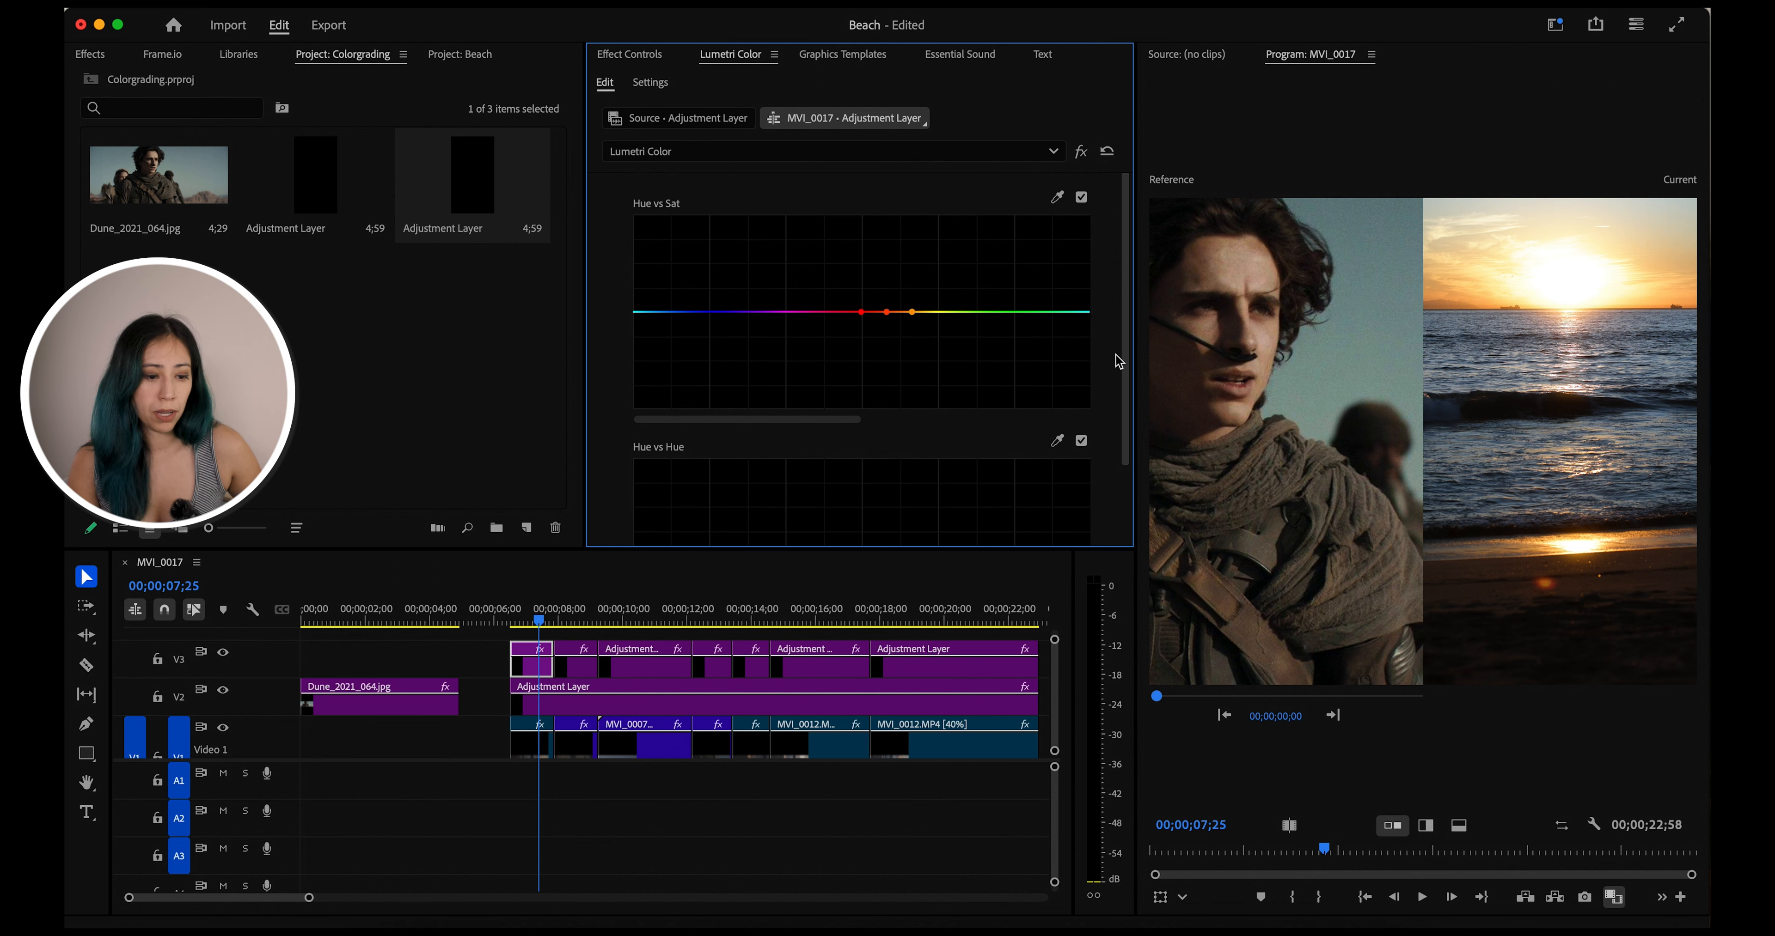
left_click(1057, 197)
left_click(1461, 443)
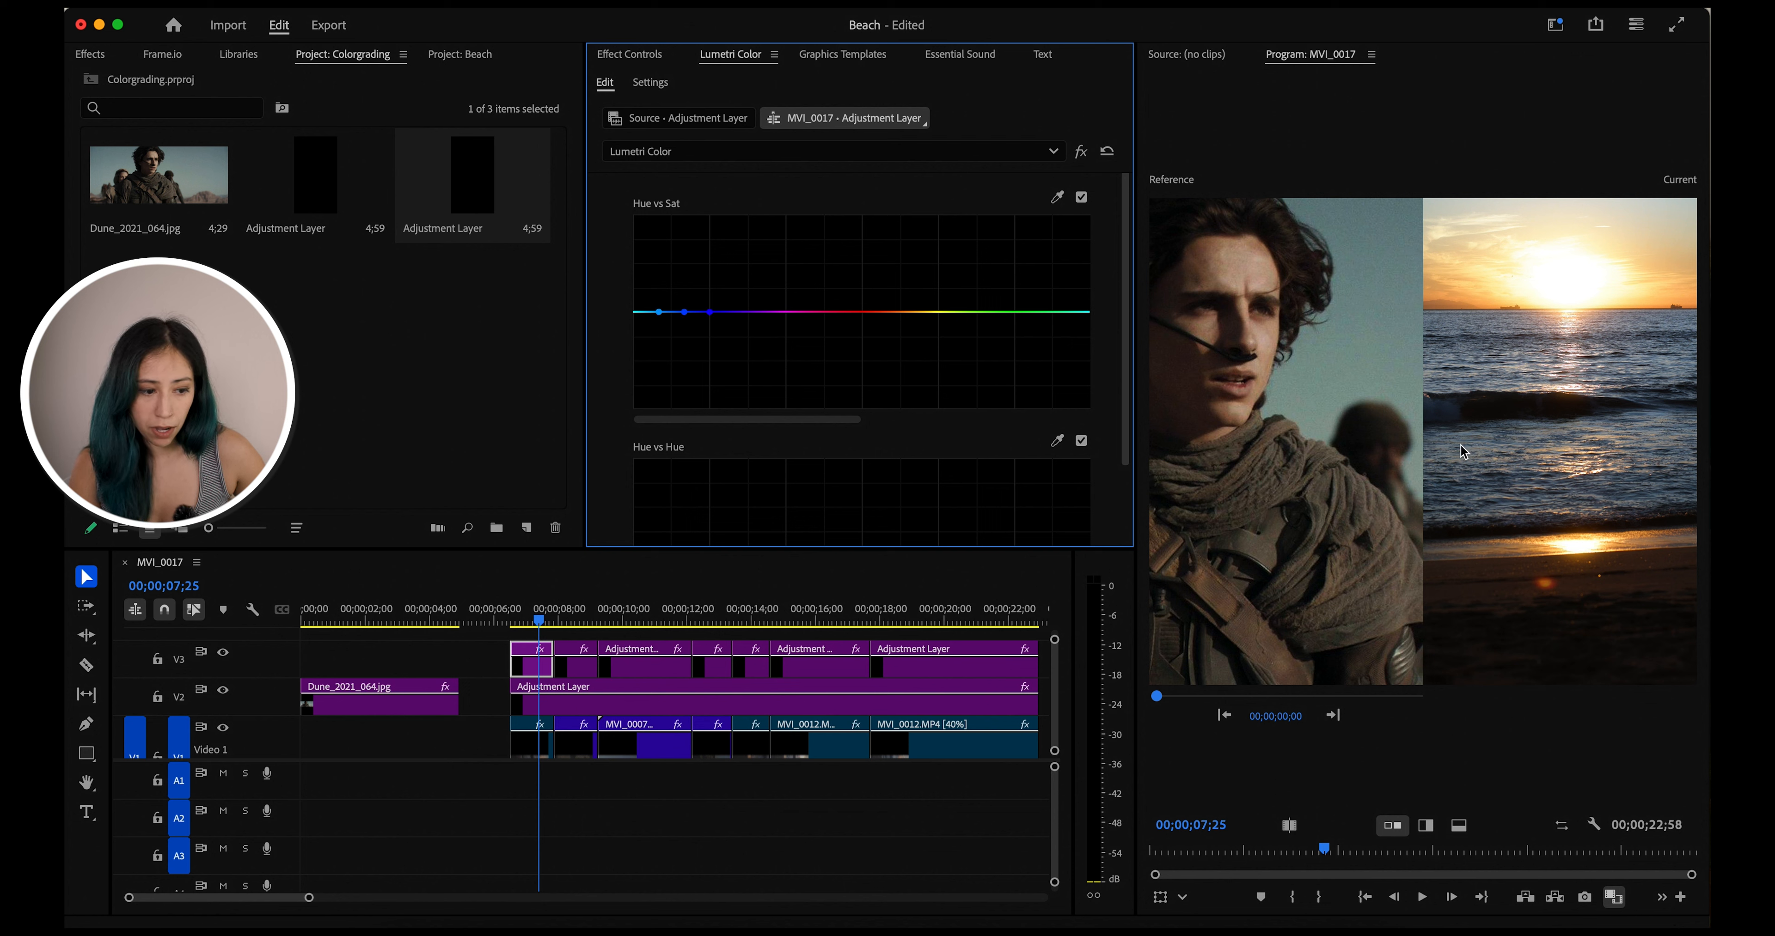
left_click_drag(684, 312, 679, 352)
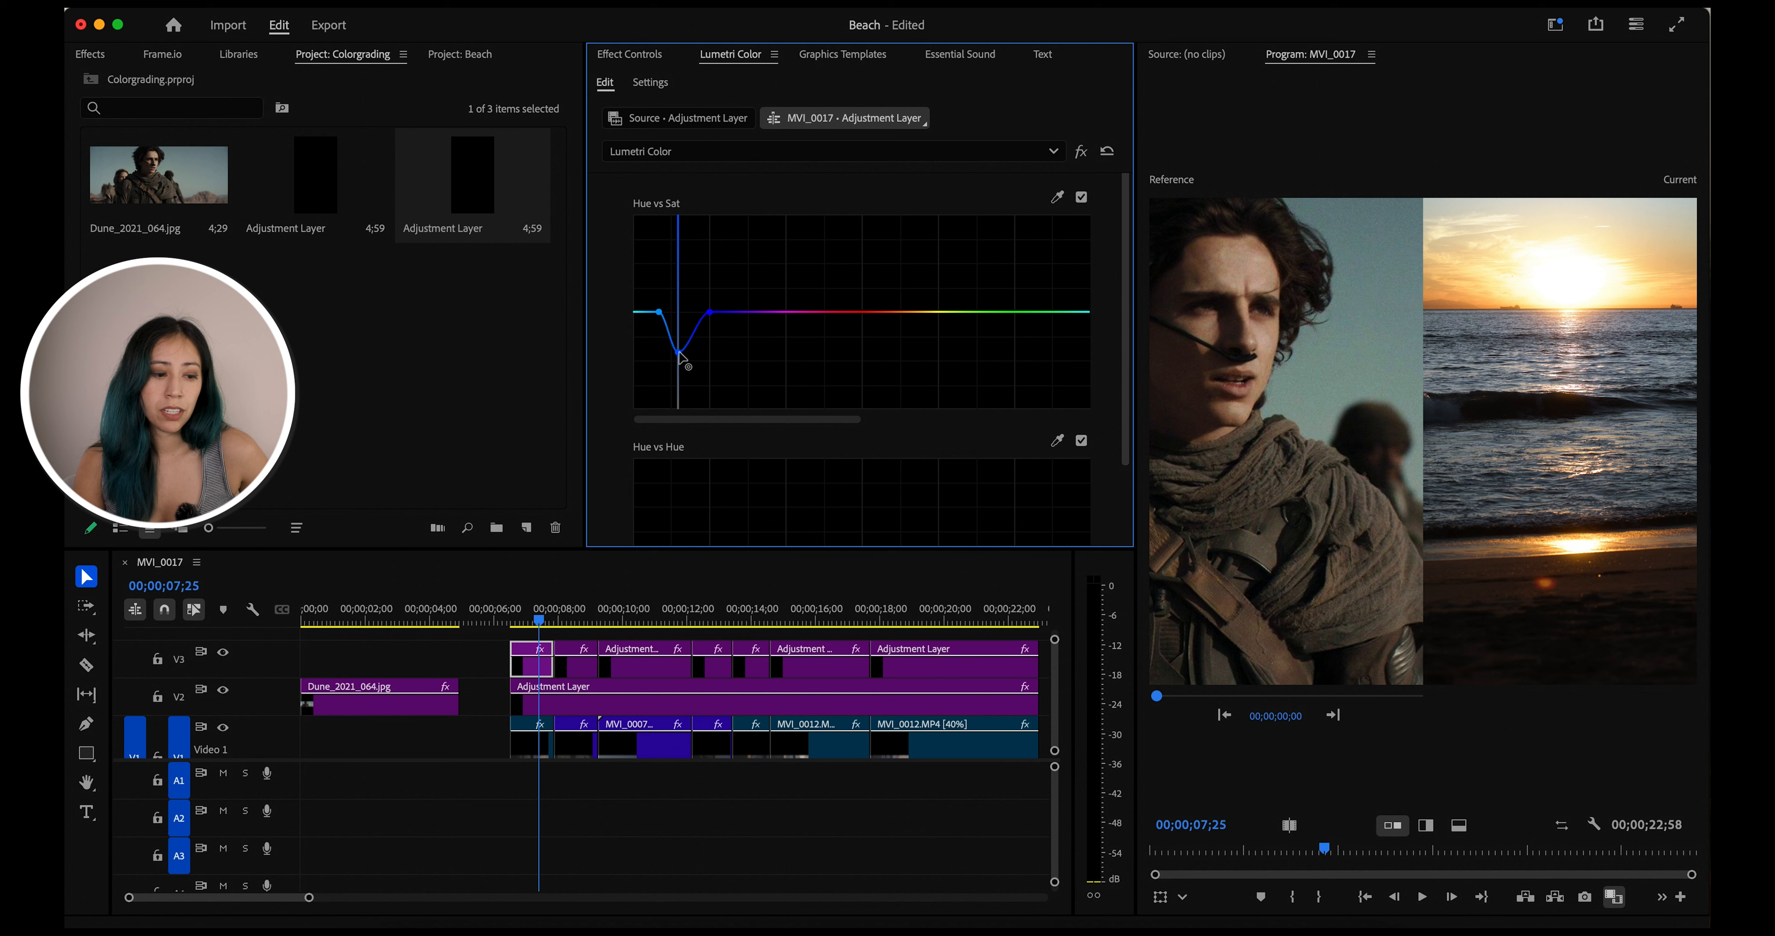
On the Hue vs Hue curve, sample the sea with the eyedropper and shift the blue hue point upward
scroll(751, 401, "down", 2)
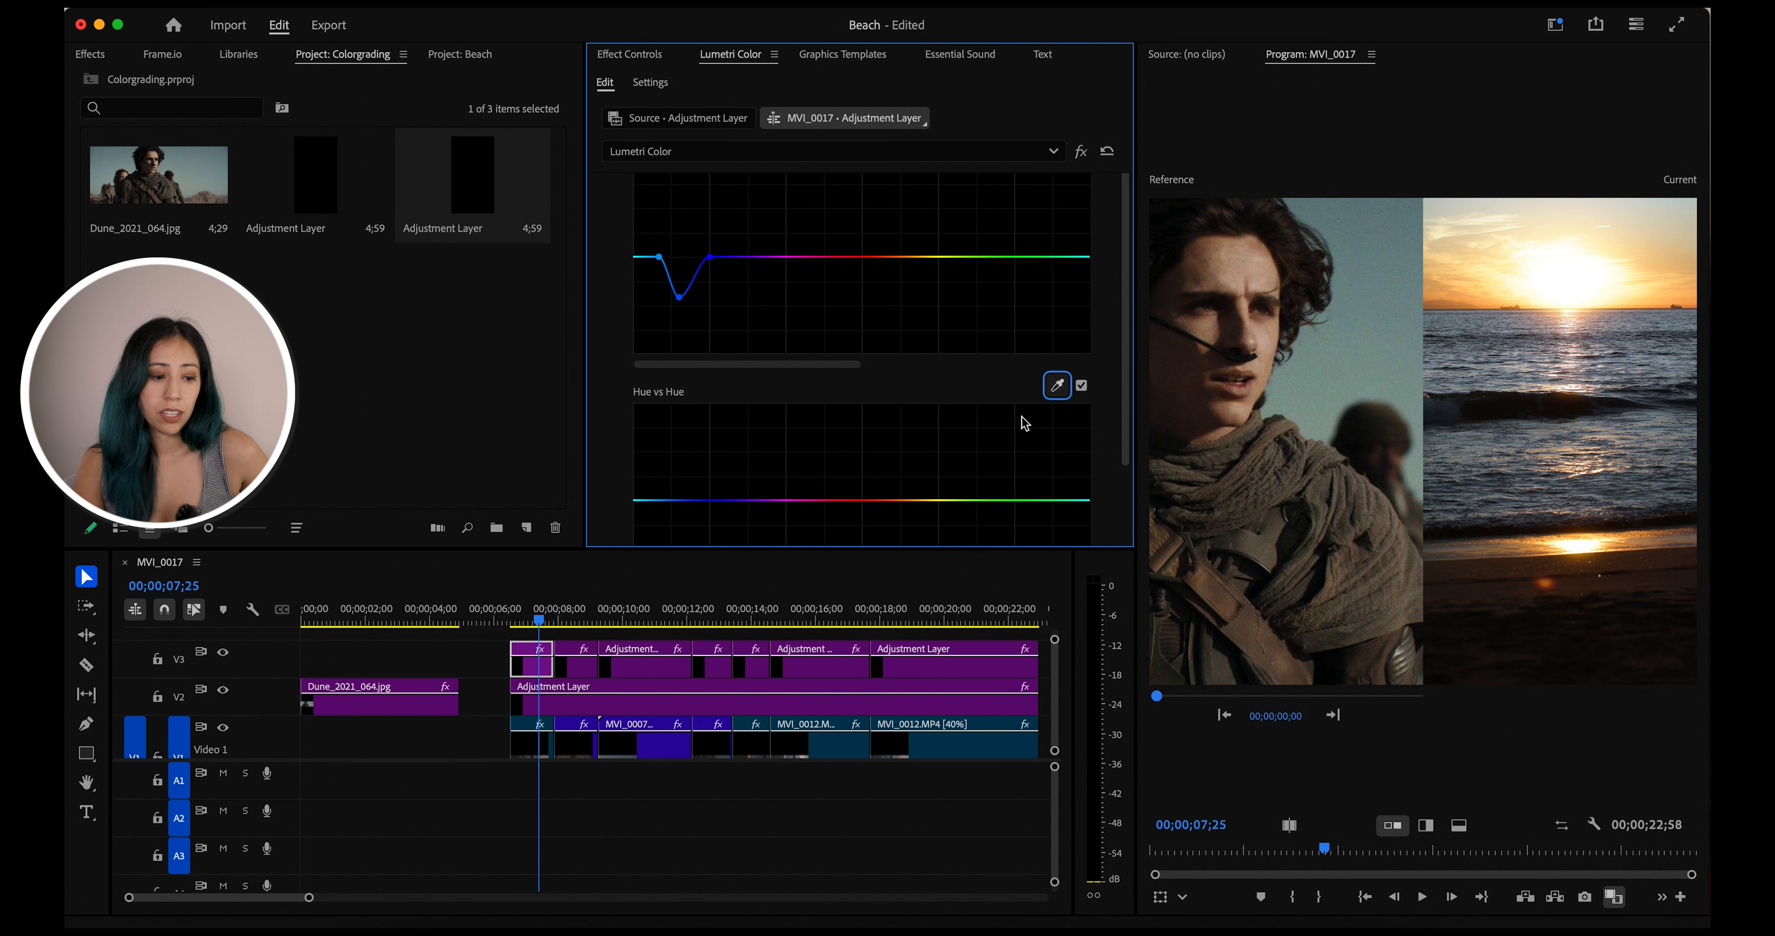
scroll(1030, 414, "down", 4)
scroll(1060, 301, "up", 7)
scroll(1060, 301, "down", 6)
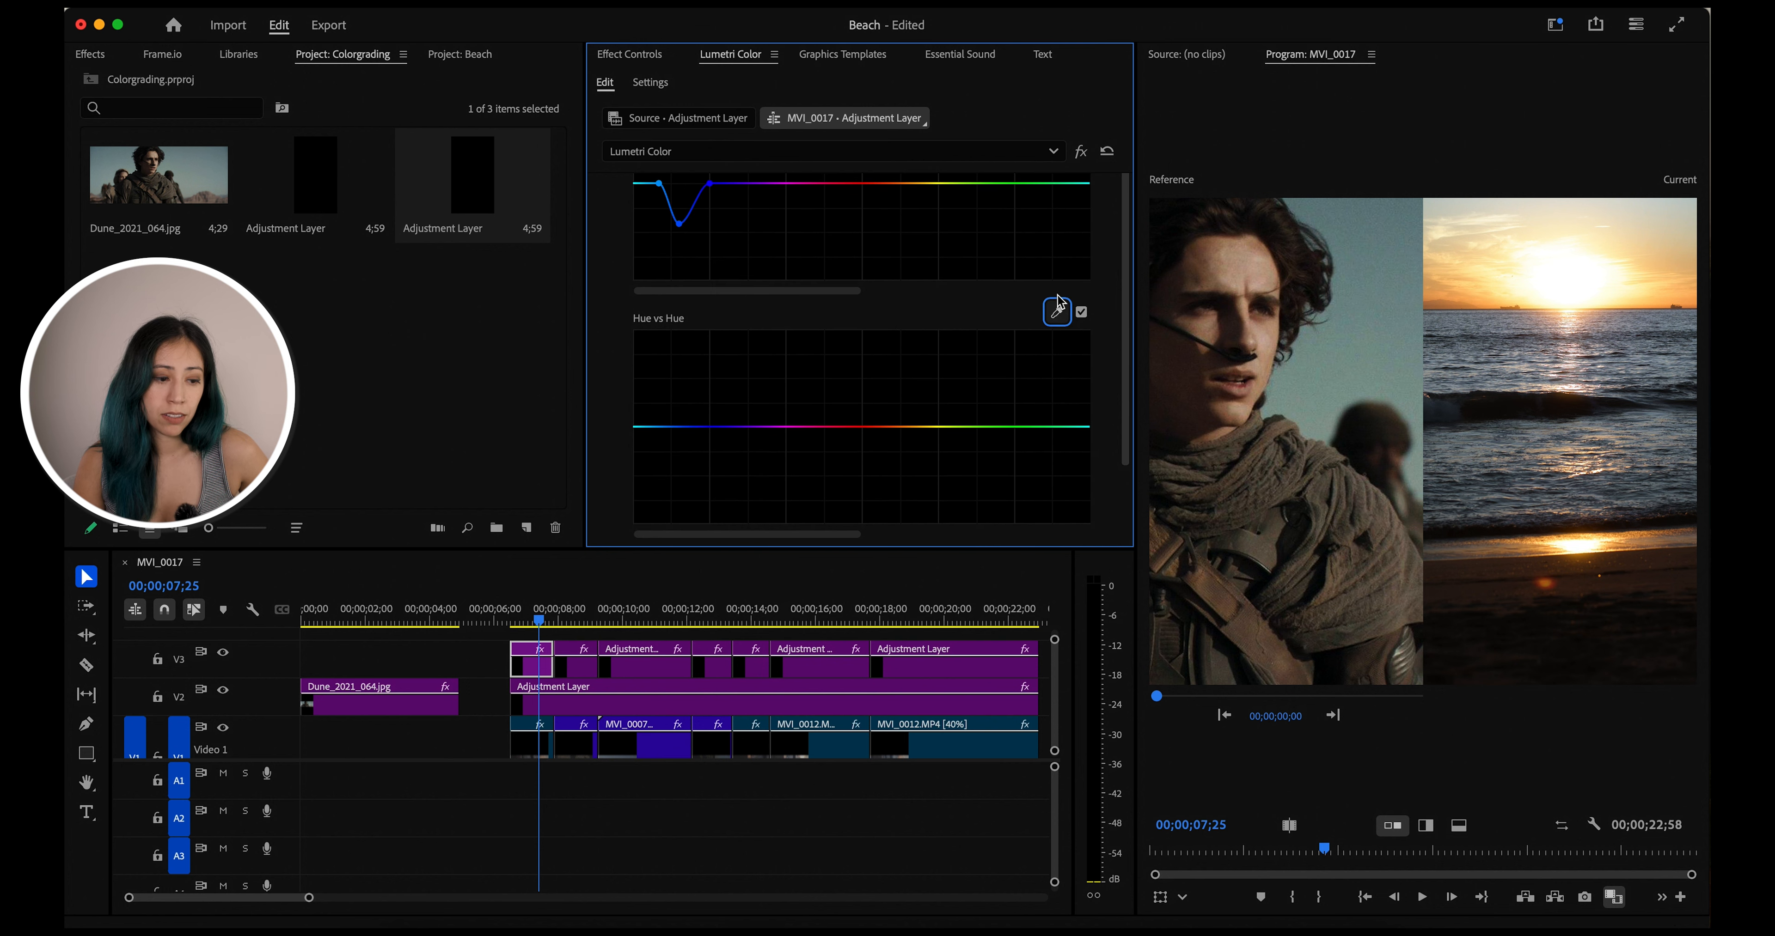
left_click(1059, 311)
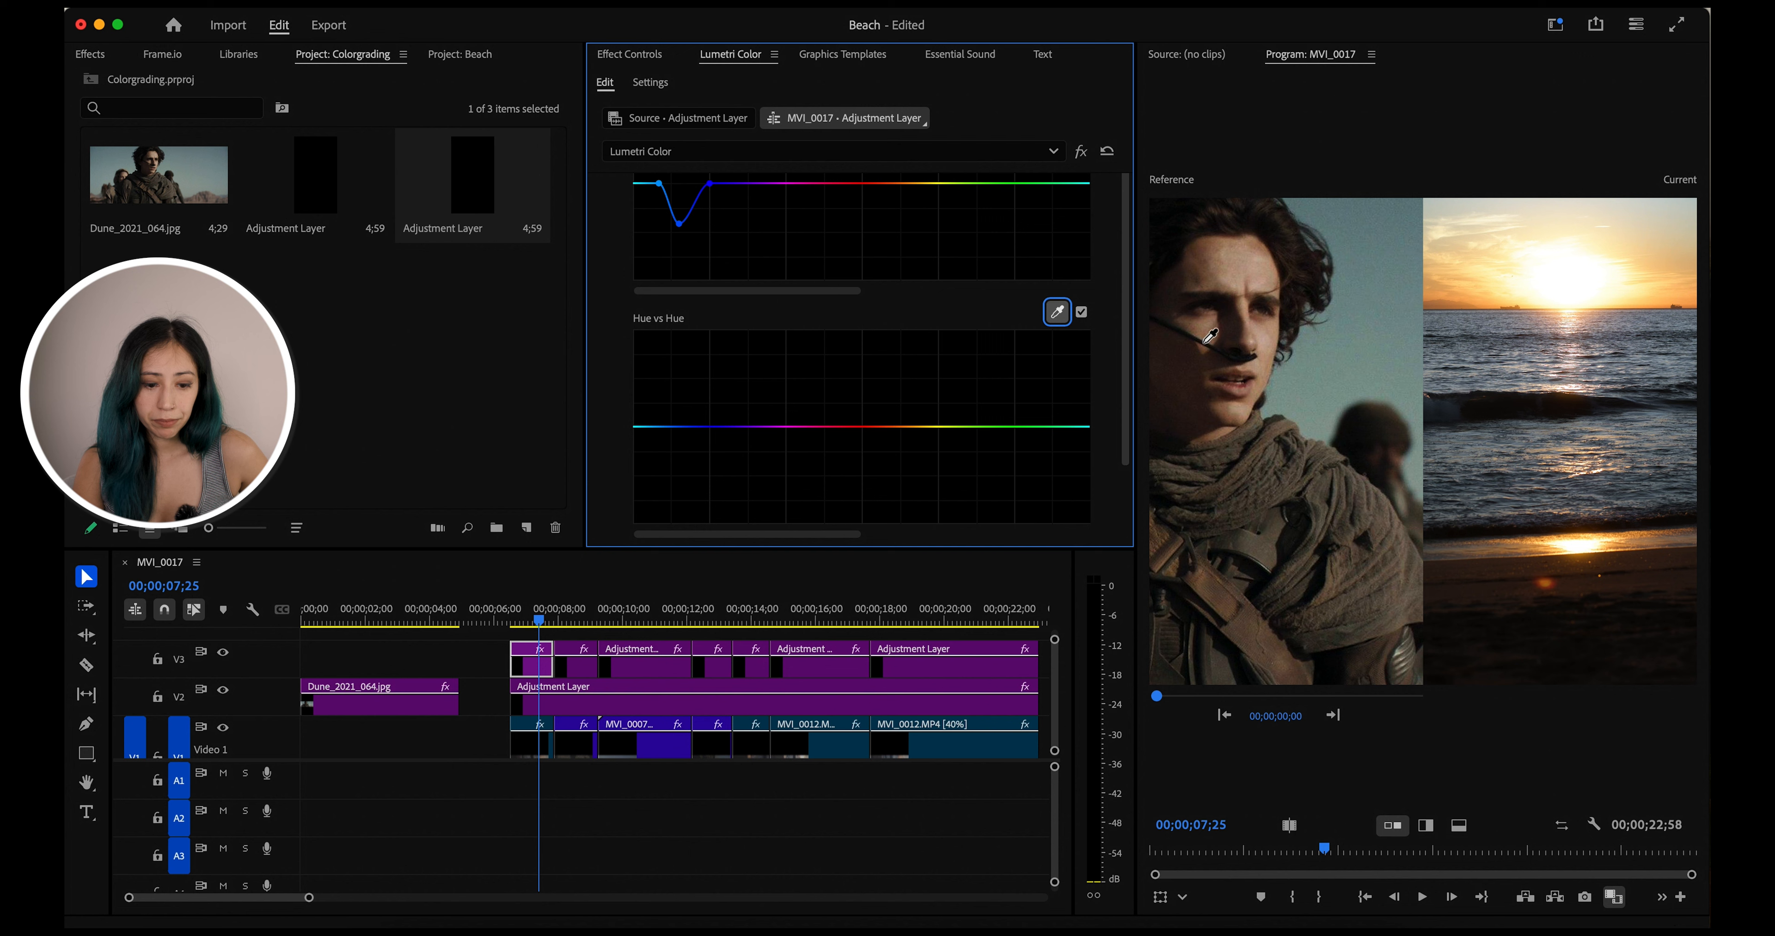
left_click(1462, 444)
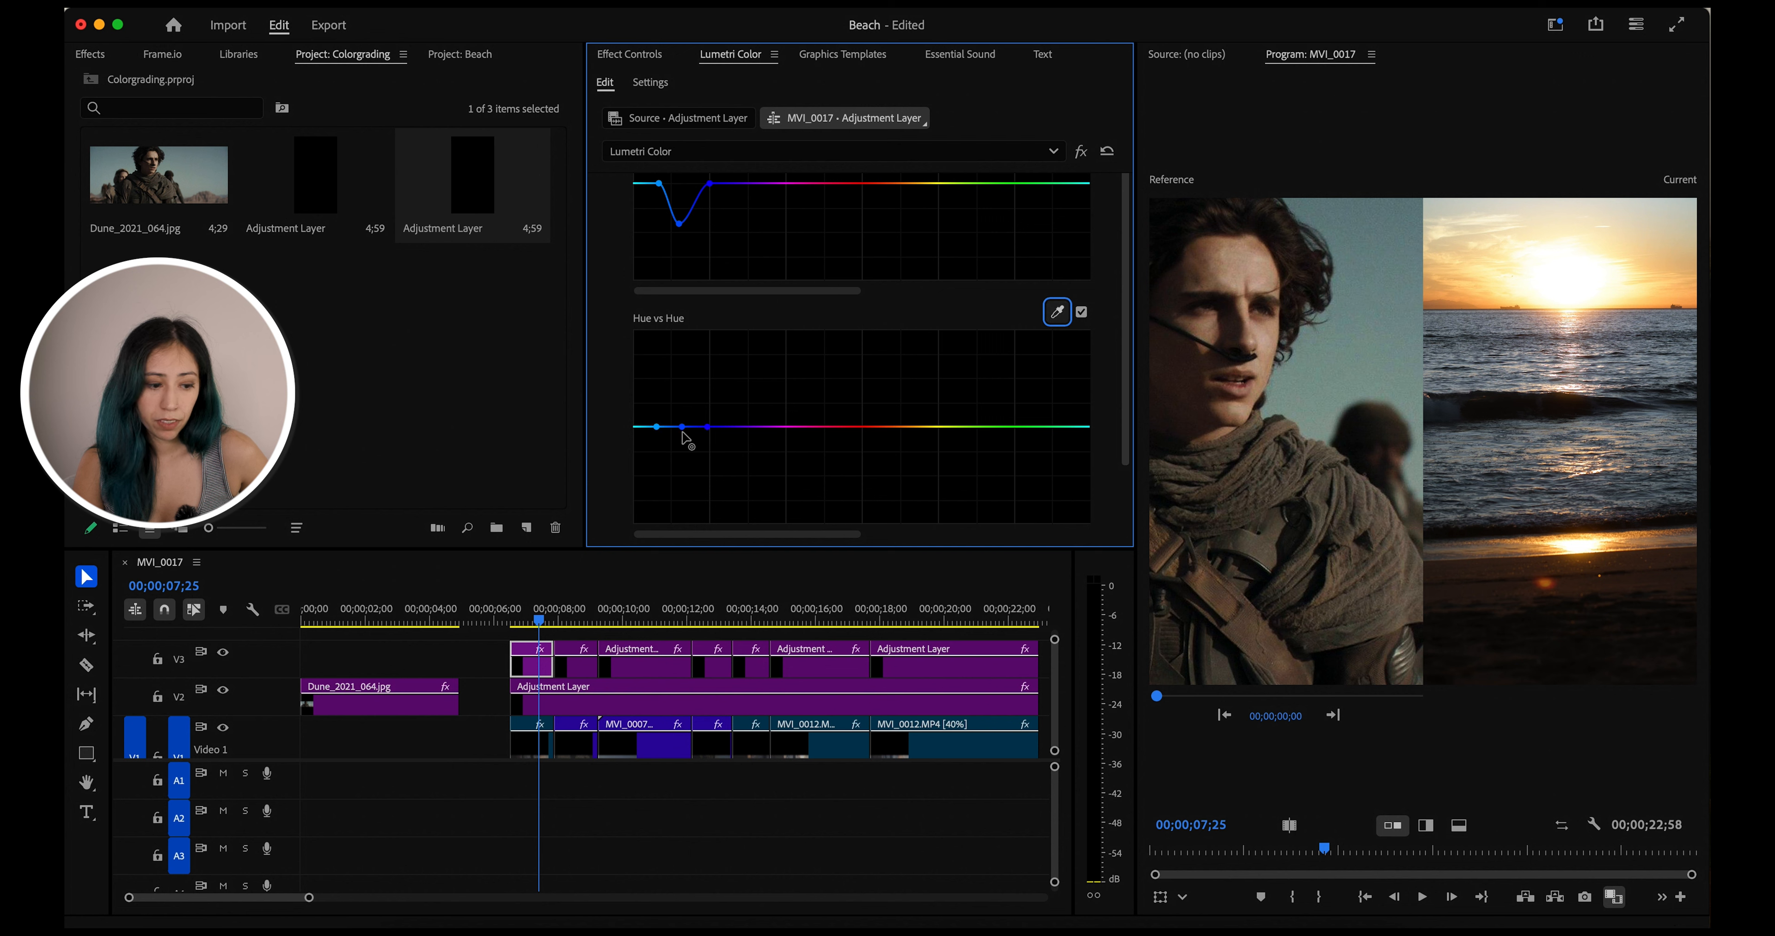
left_click_drag(684, 433, 678, 412)
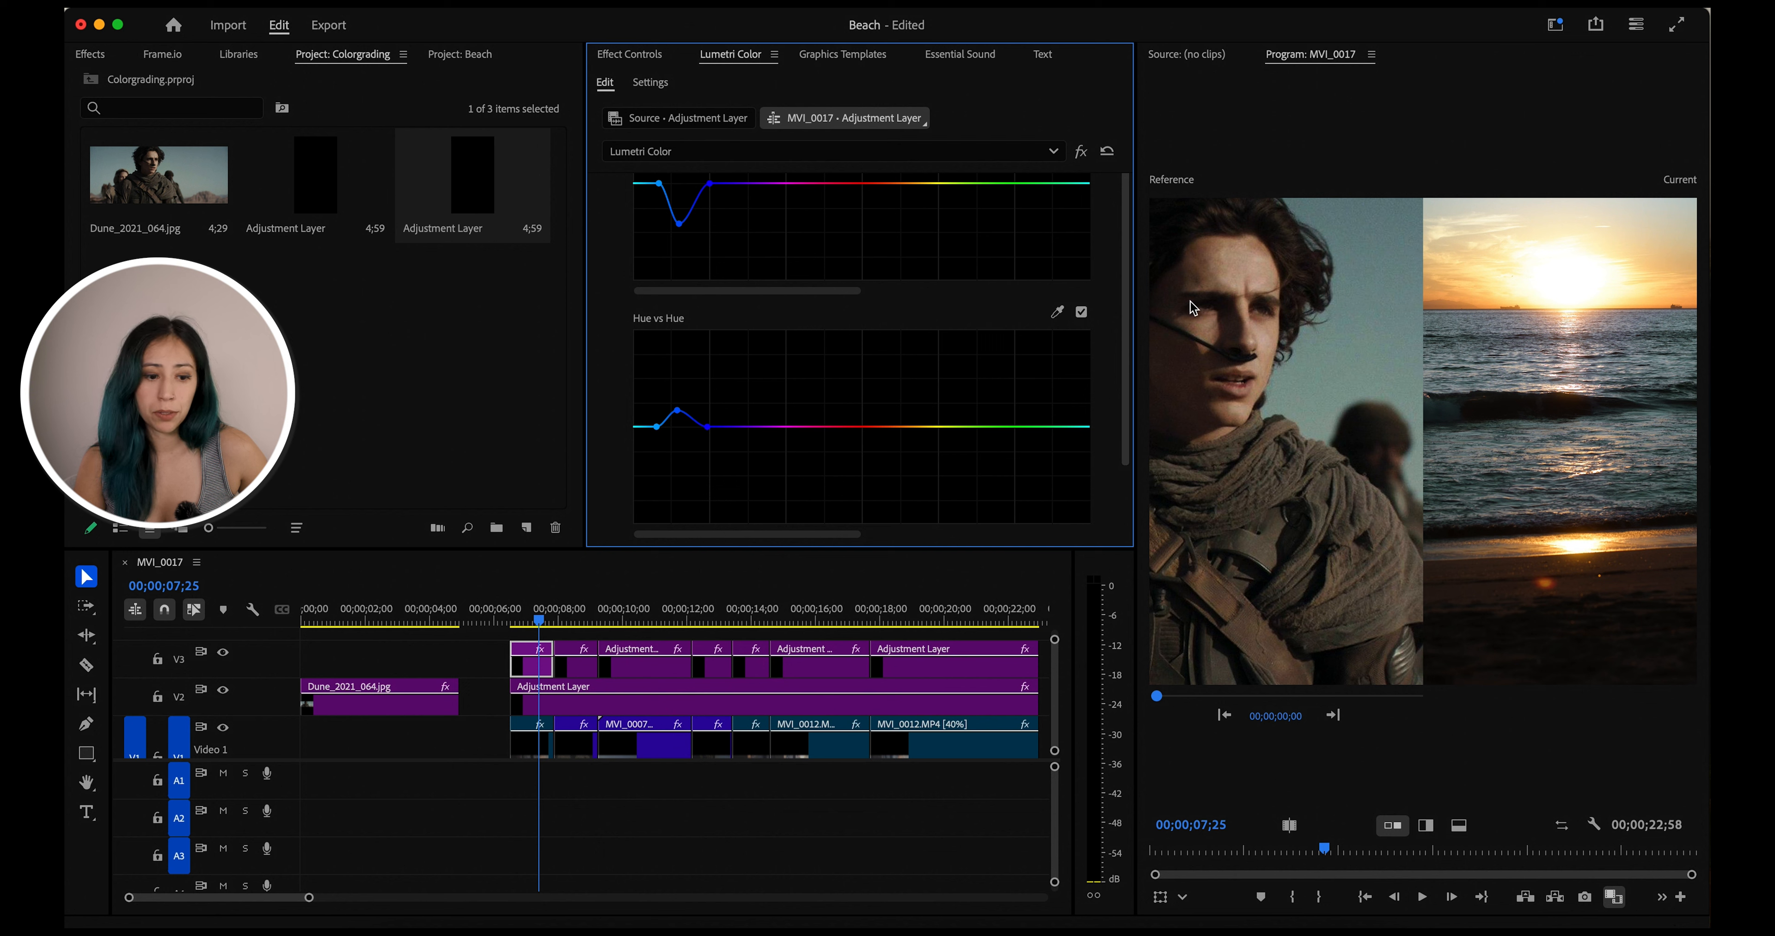
Toggle the Hue vs Hue and Hue vs Sat curves off and back on to compare the grade
left_click(1081, 312)
scroll(1087, 316, "up", 2)
scroll(1086, 316, "up", 5)
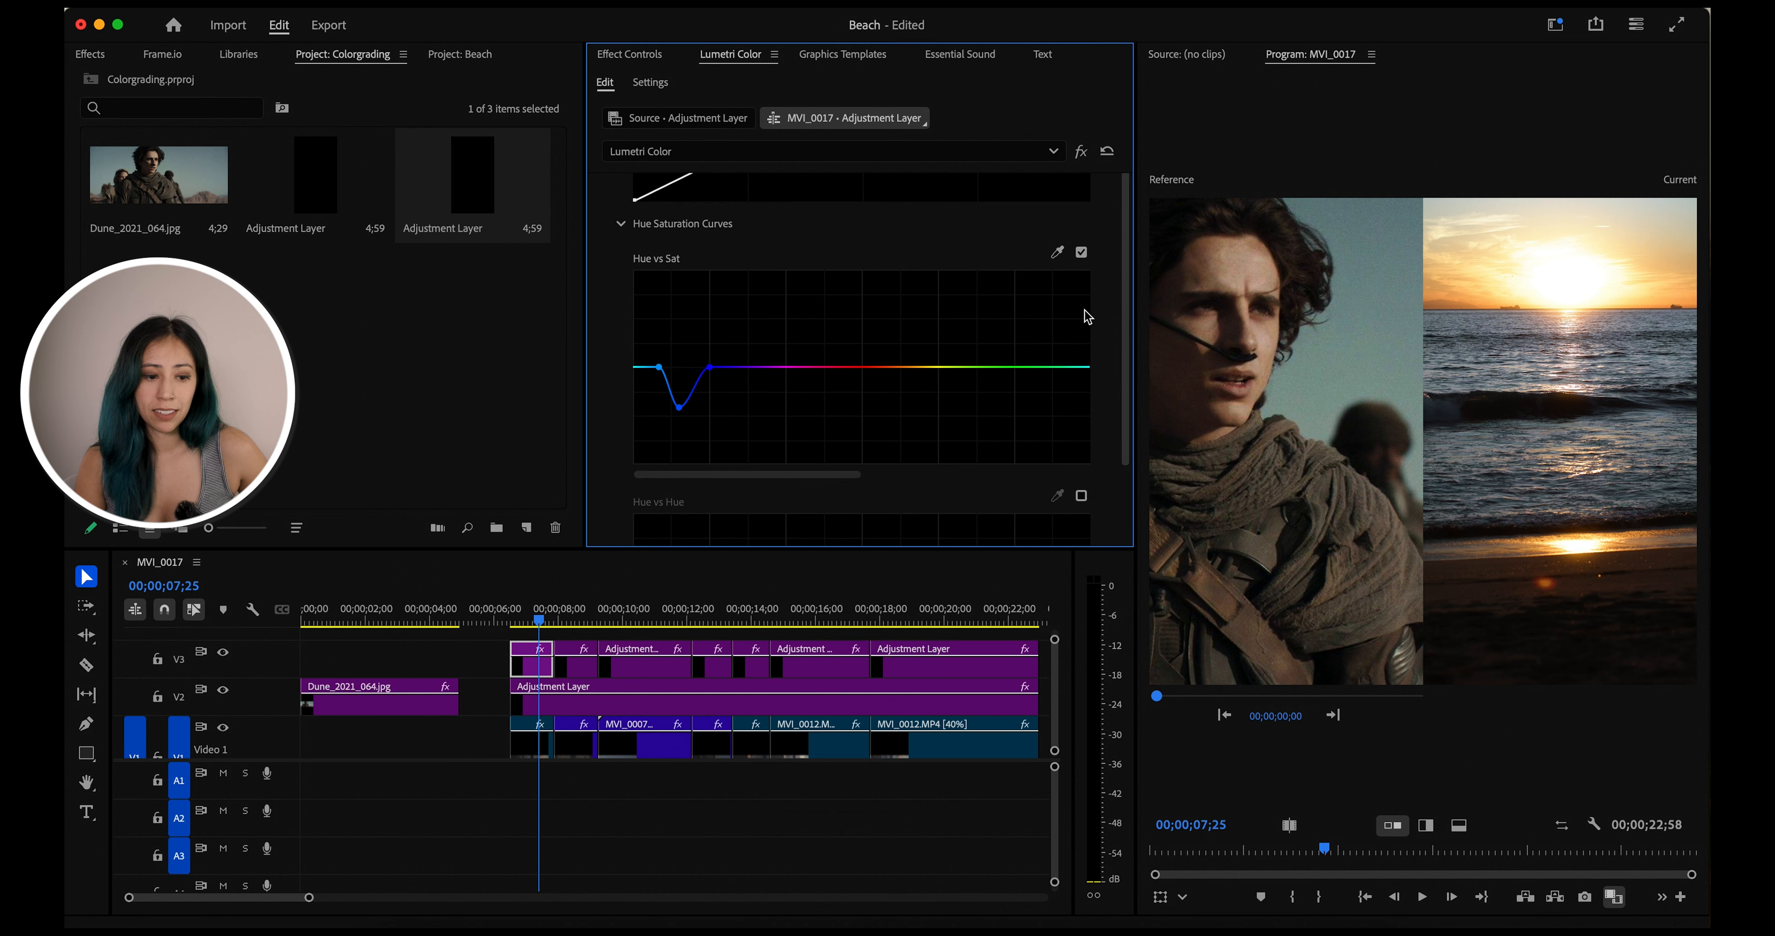
left_click(1081, 254)
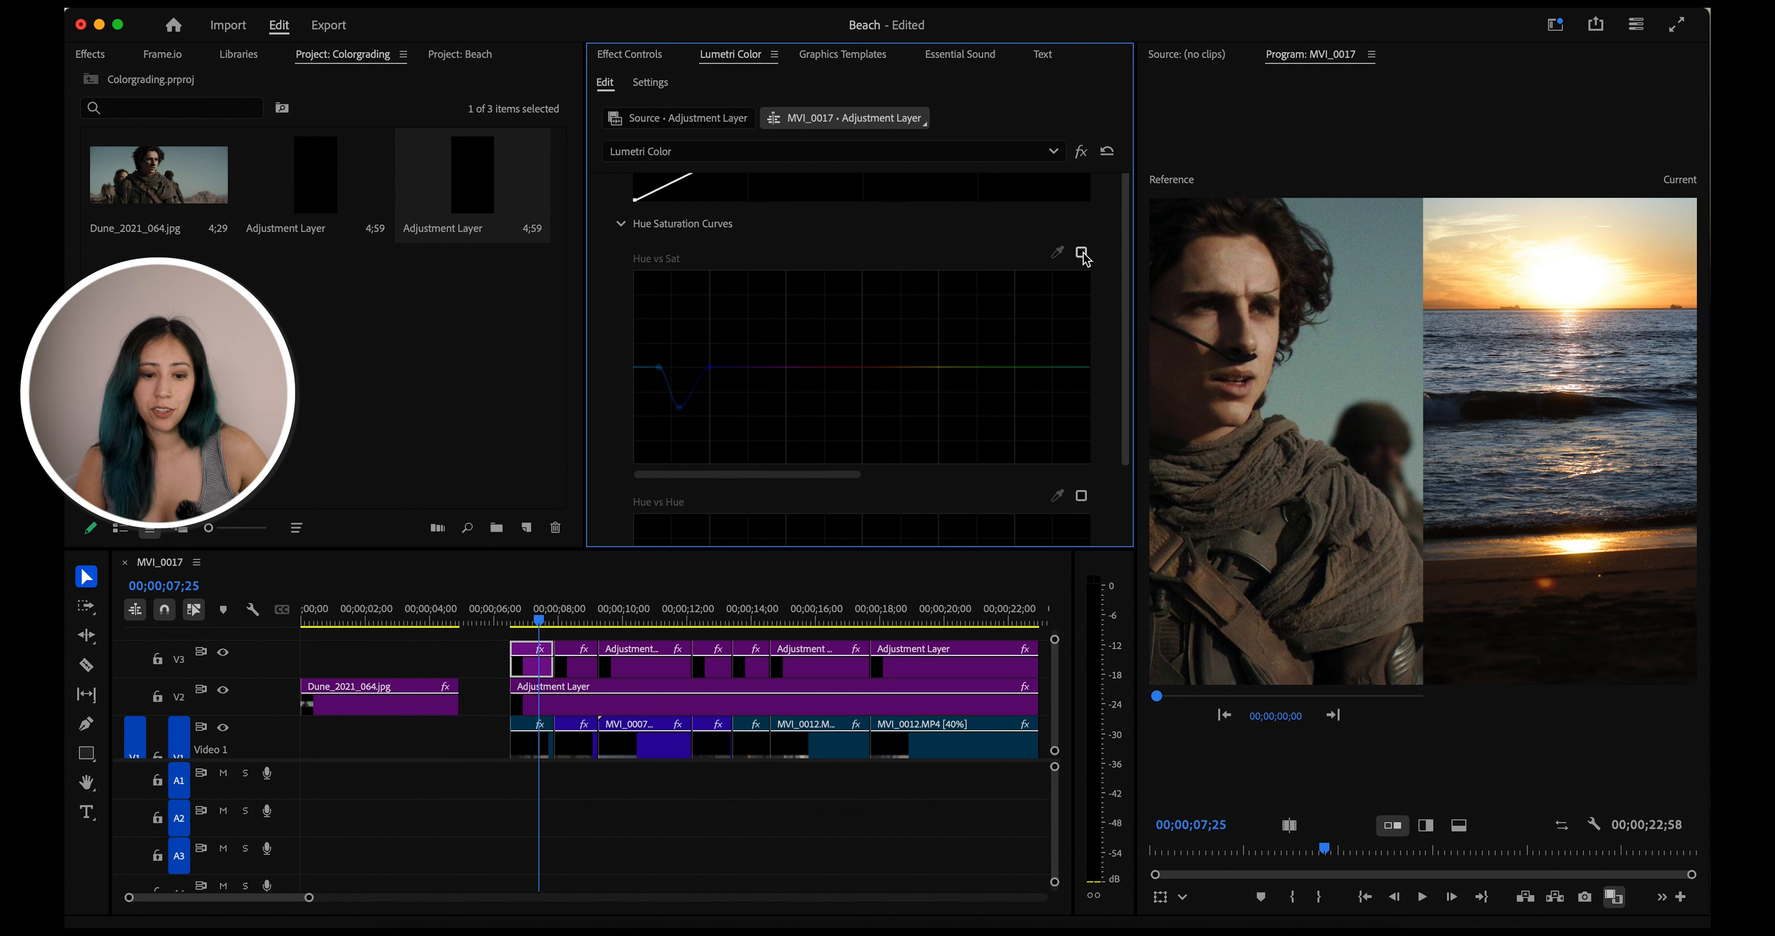
left_click(1081, 497)
left_click(1082, 254)
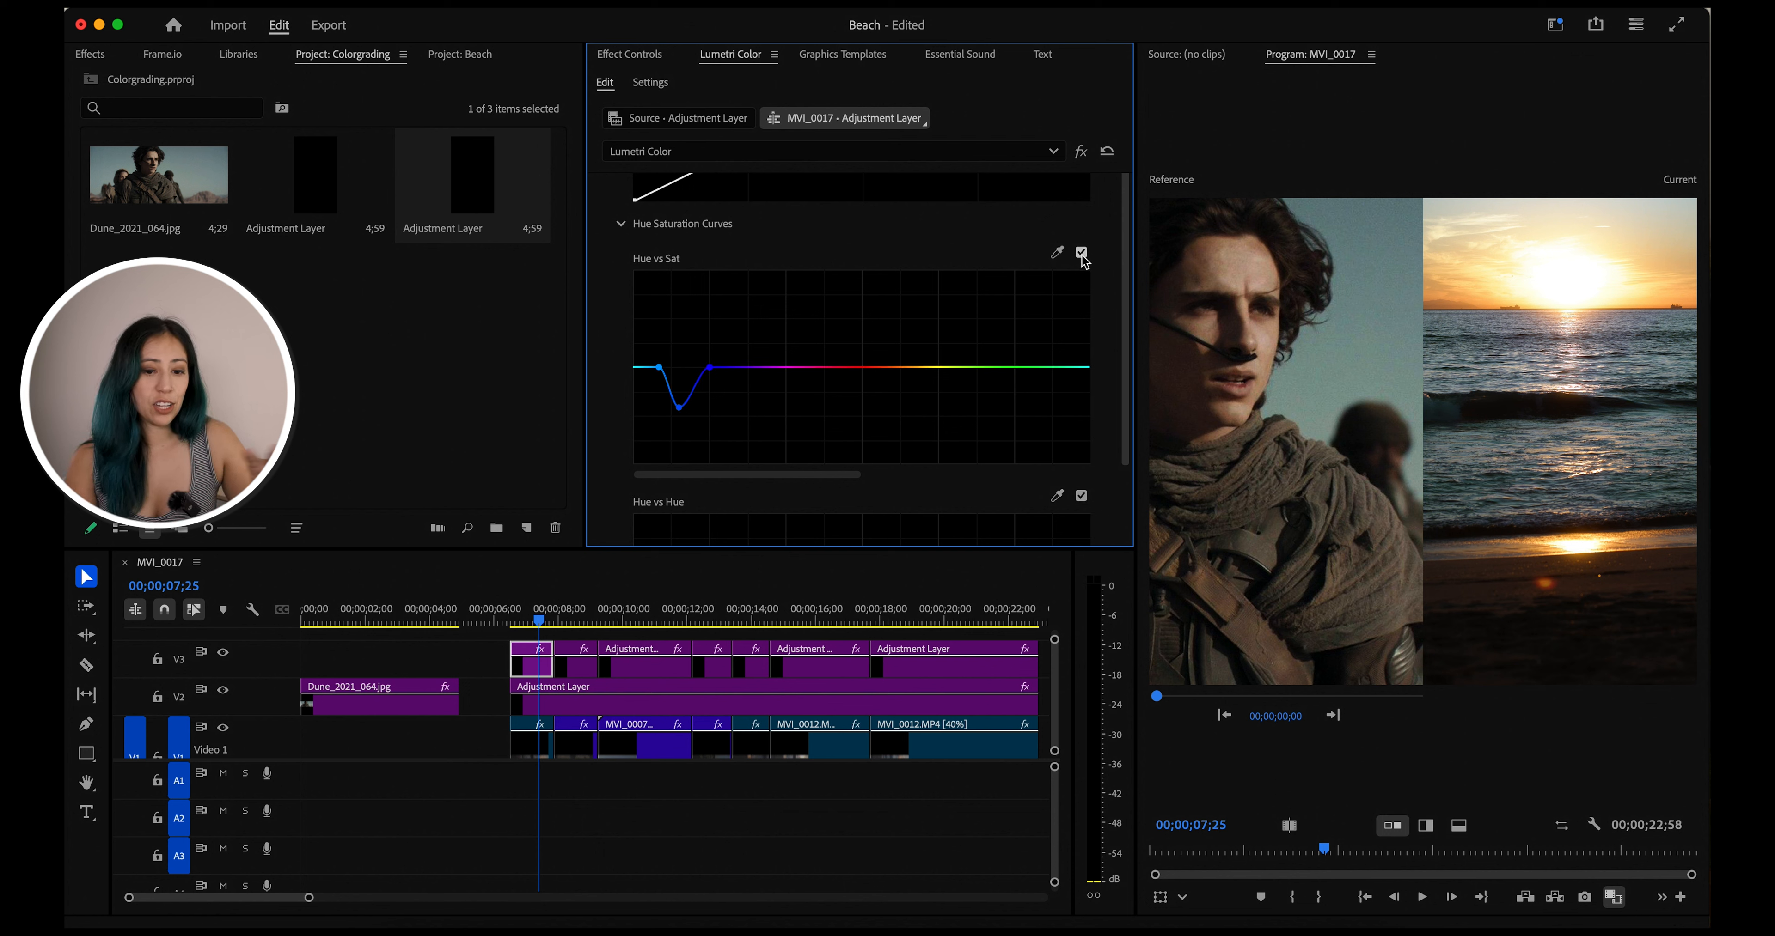
left_click(574, 616)
left_click(577, 671)
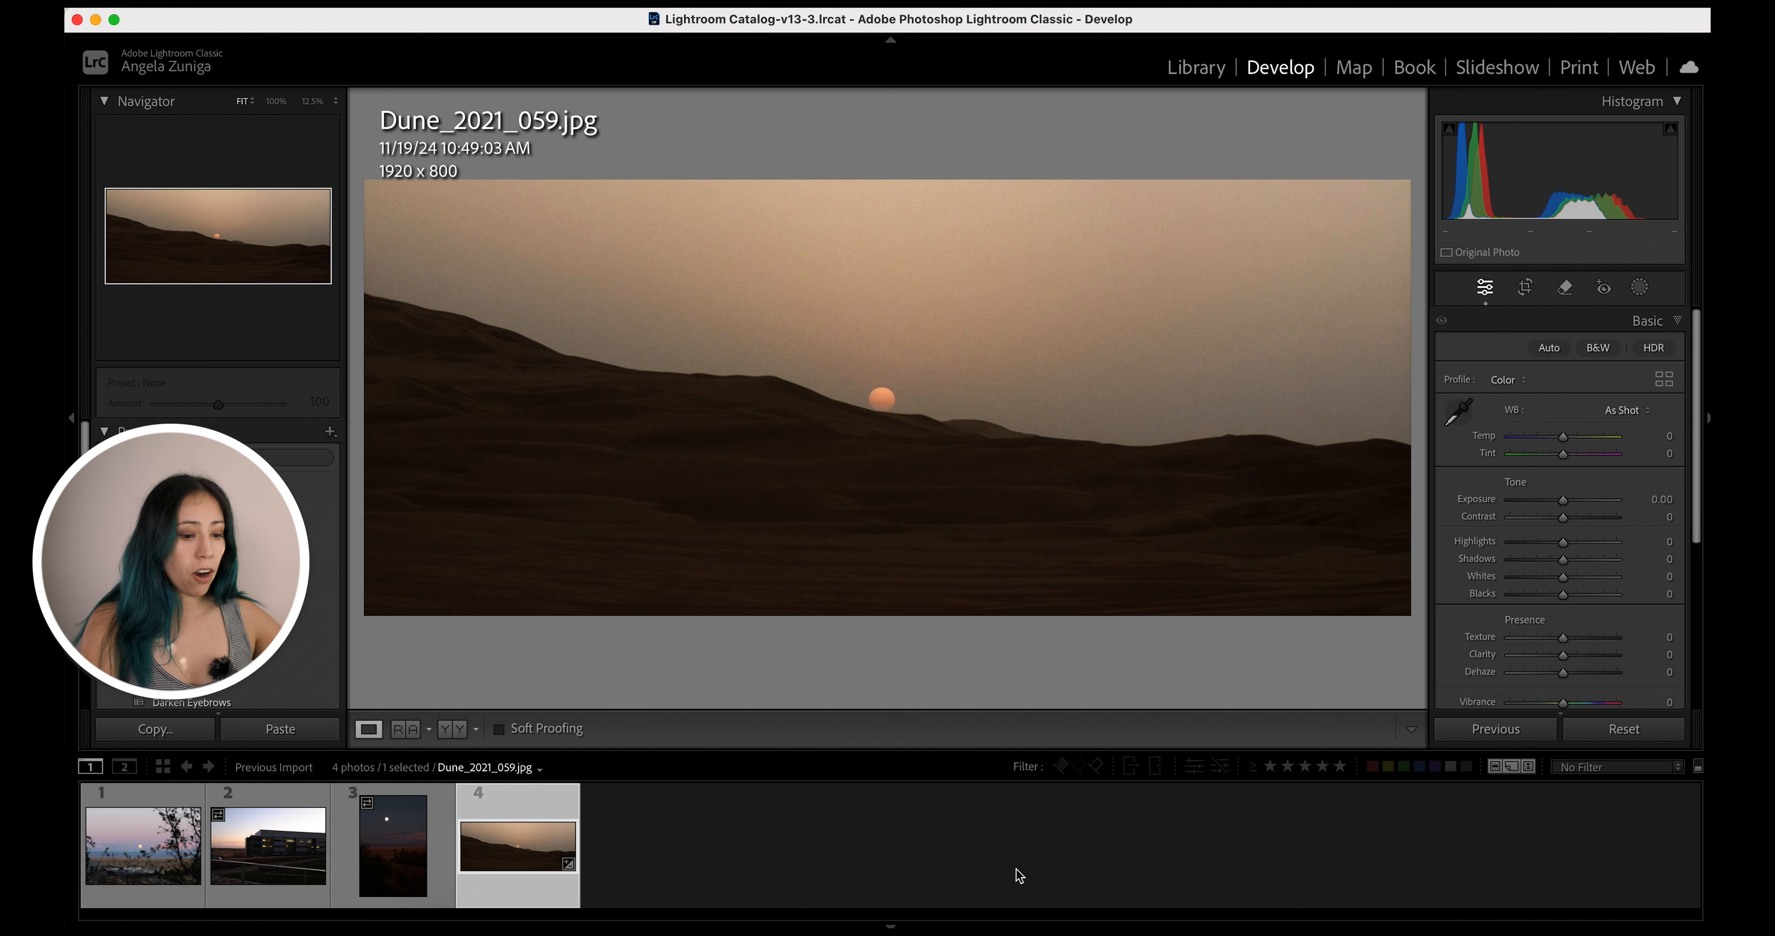
Switch to Lightroom Classic's reference view, set Dune_2021_059.jpg as the reference and make IMG_6234edit.CR3 the active photo
key("shift+r")
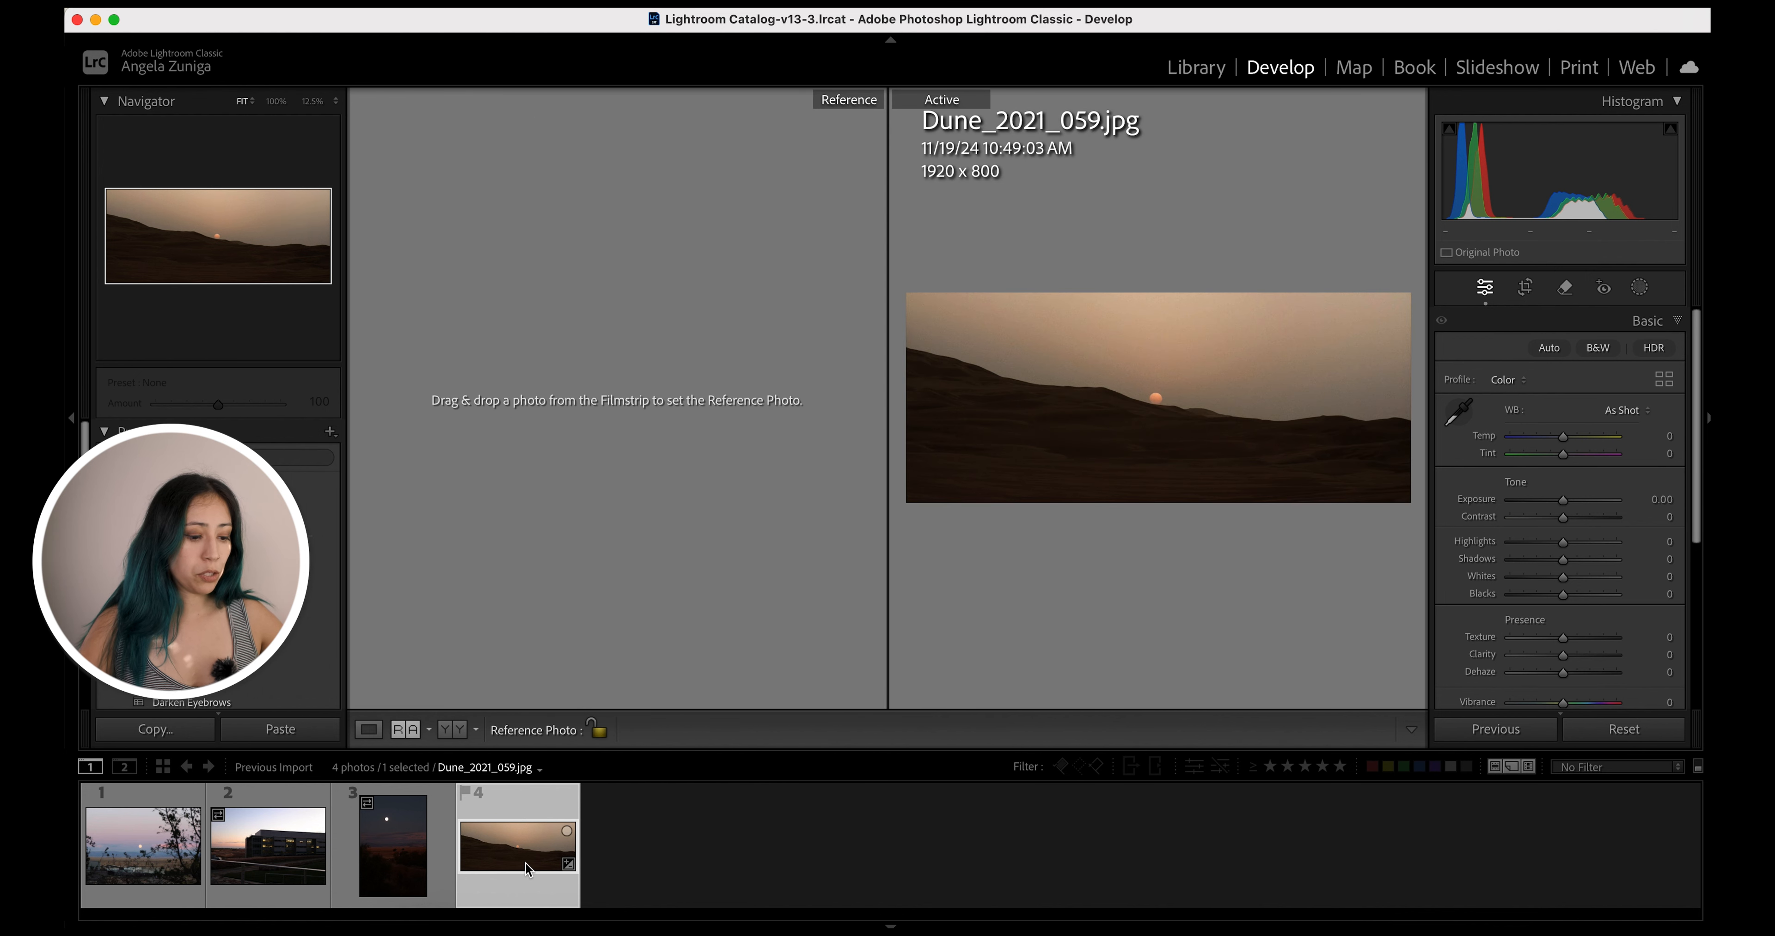
left_click_drag(525, 867, 574, 406)
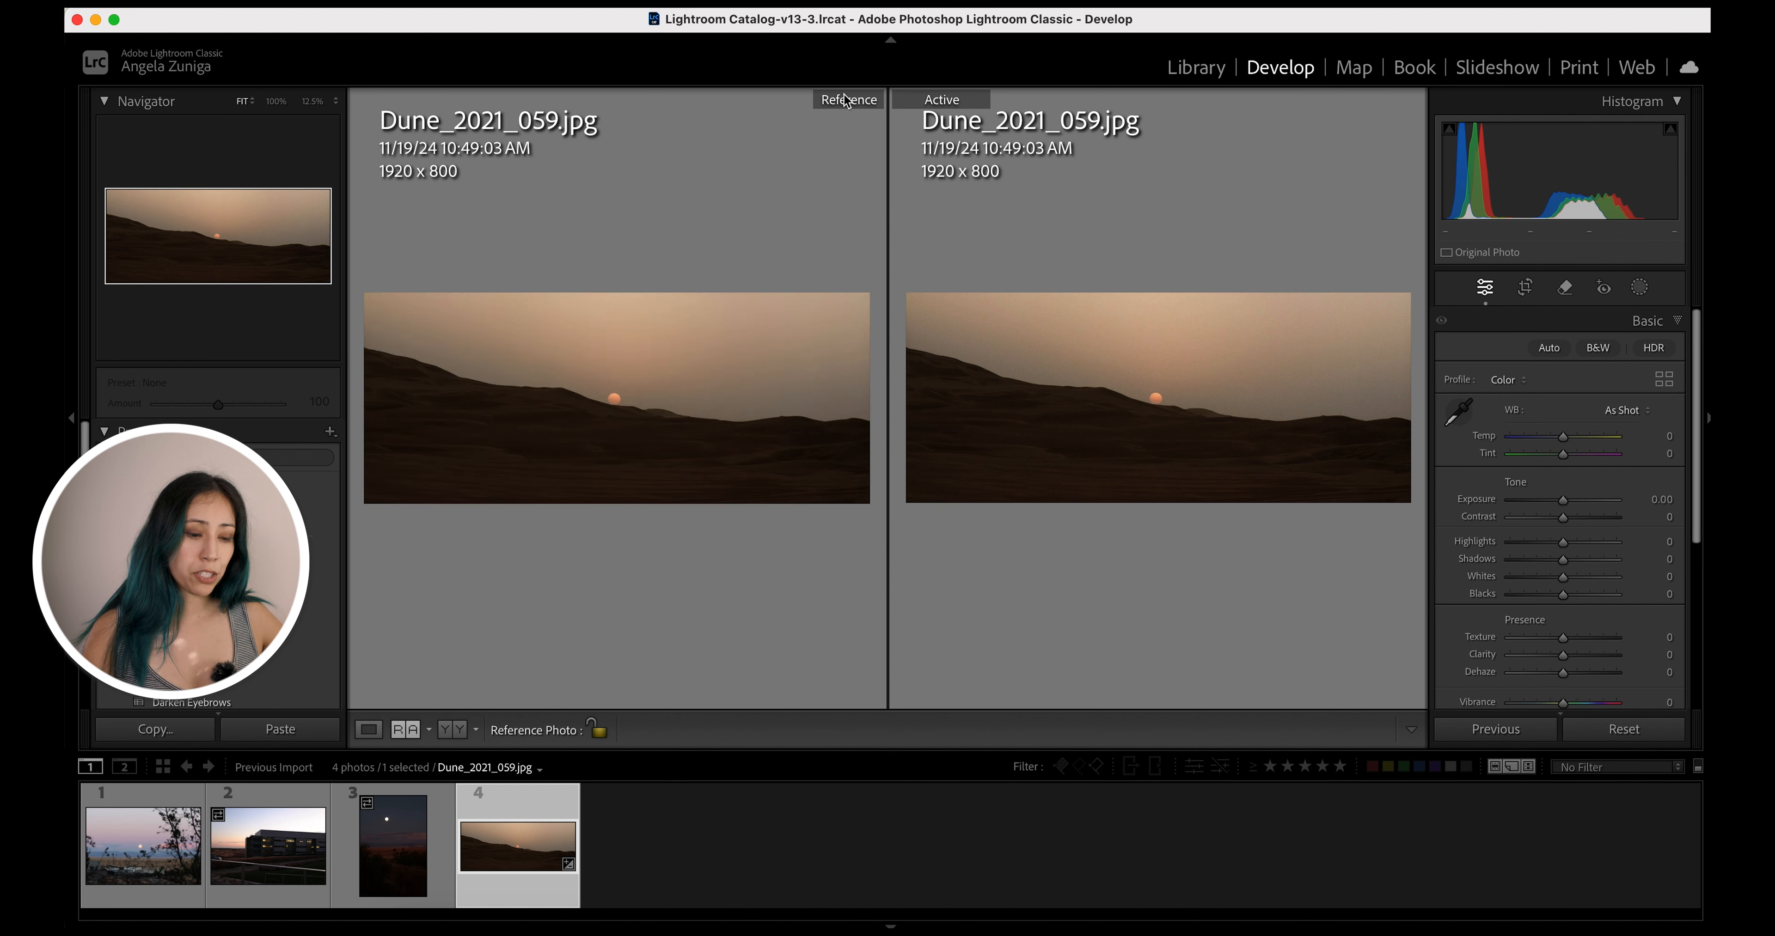
left_click(151, 869)
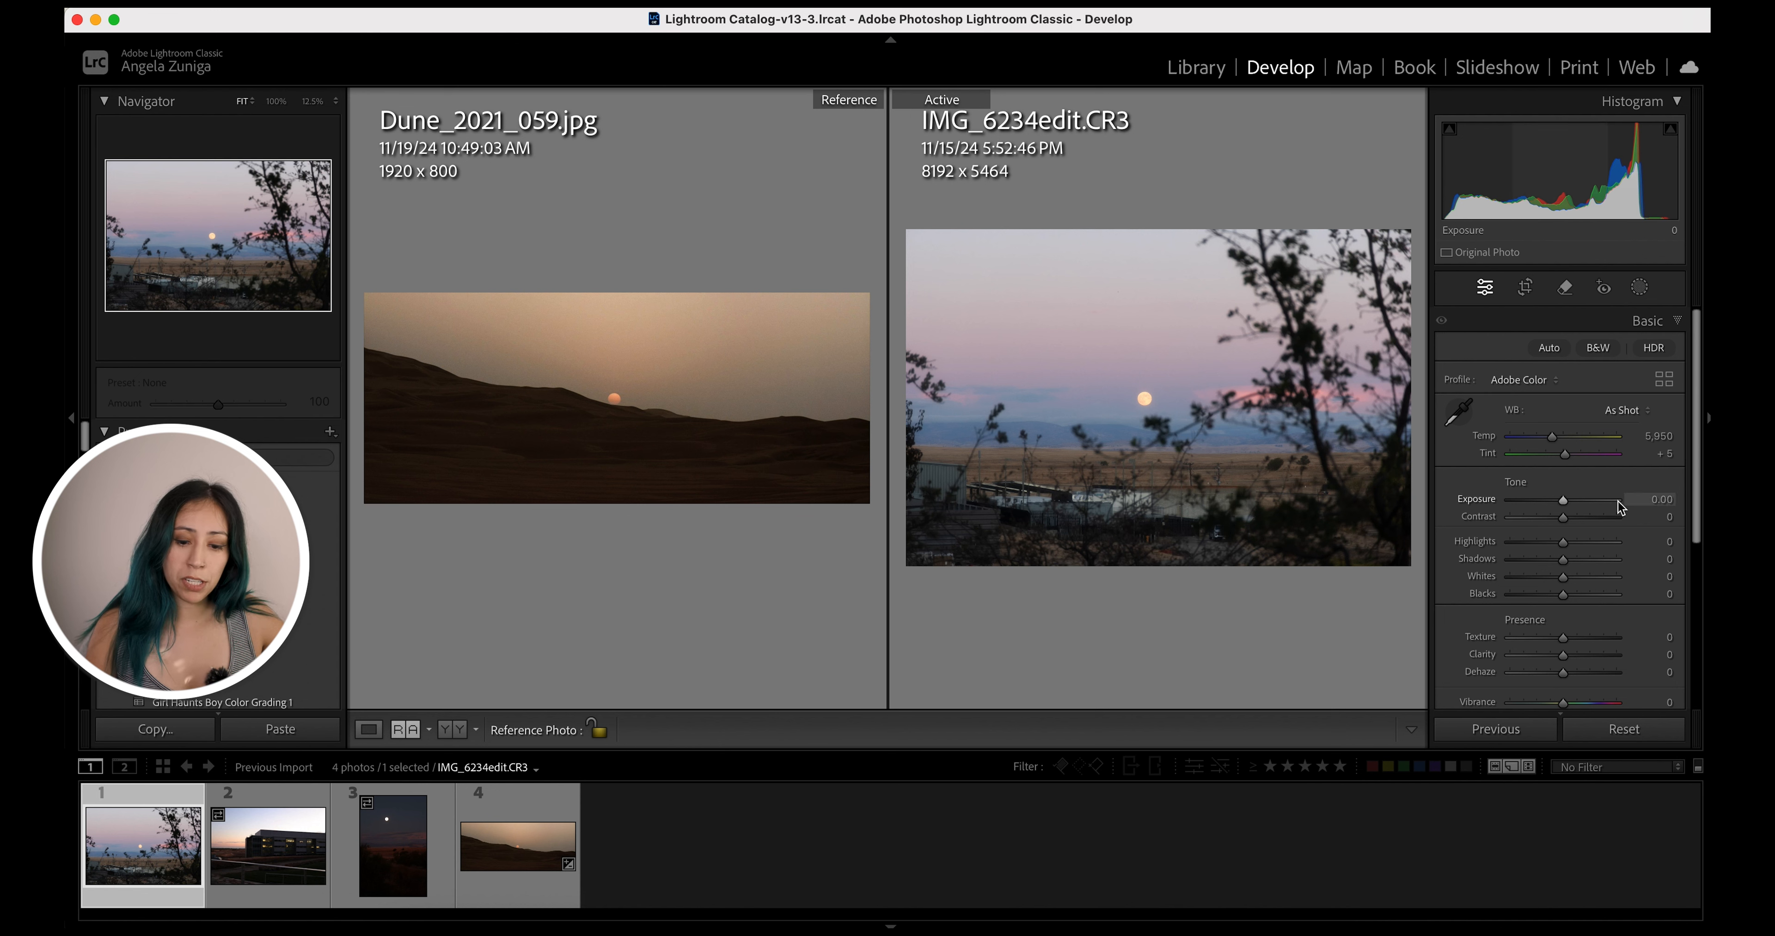
In Color Grading, set the shadows color by sampling the dark dunes of the reference photo (hue 28, saturation 58)
scroll(1647, 606, "down", 5)
left_click(1674, 526)
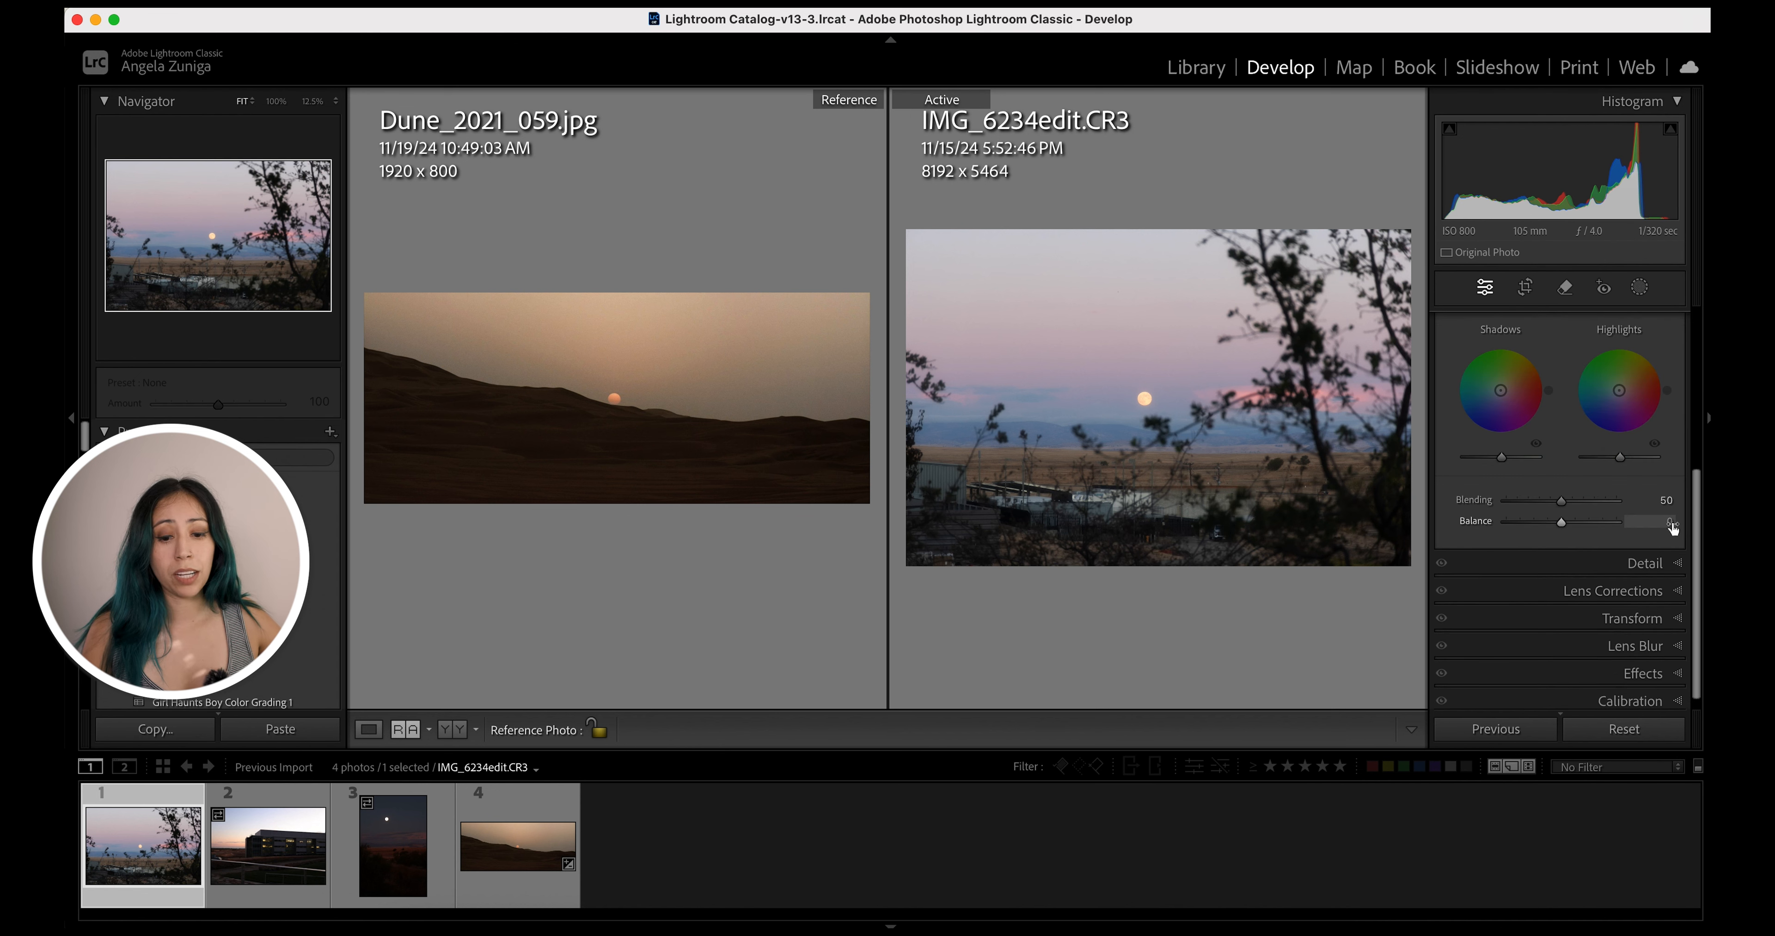
scroll(1516, 461, "up", 4)
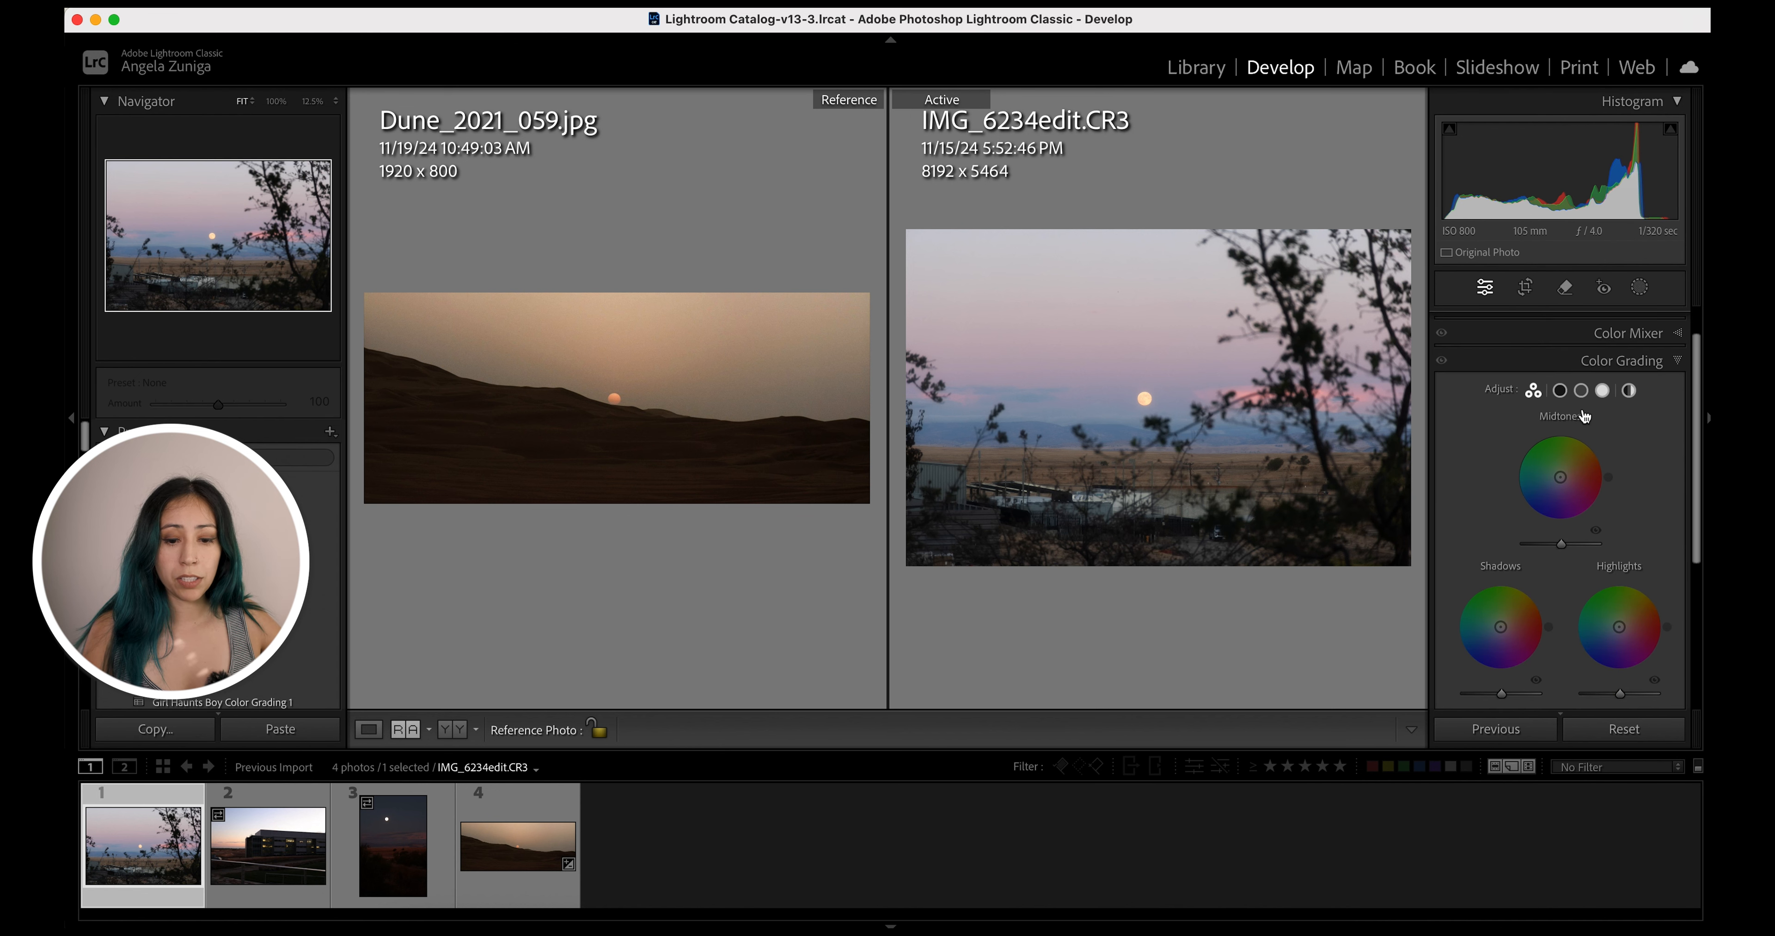
left_click(1560, 391)
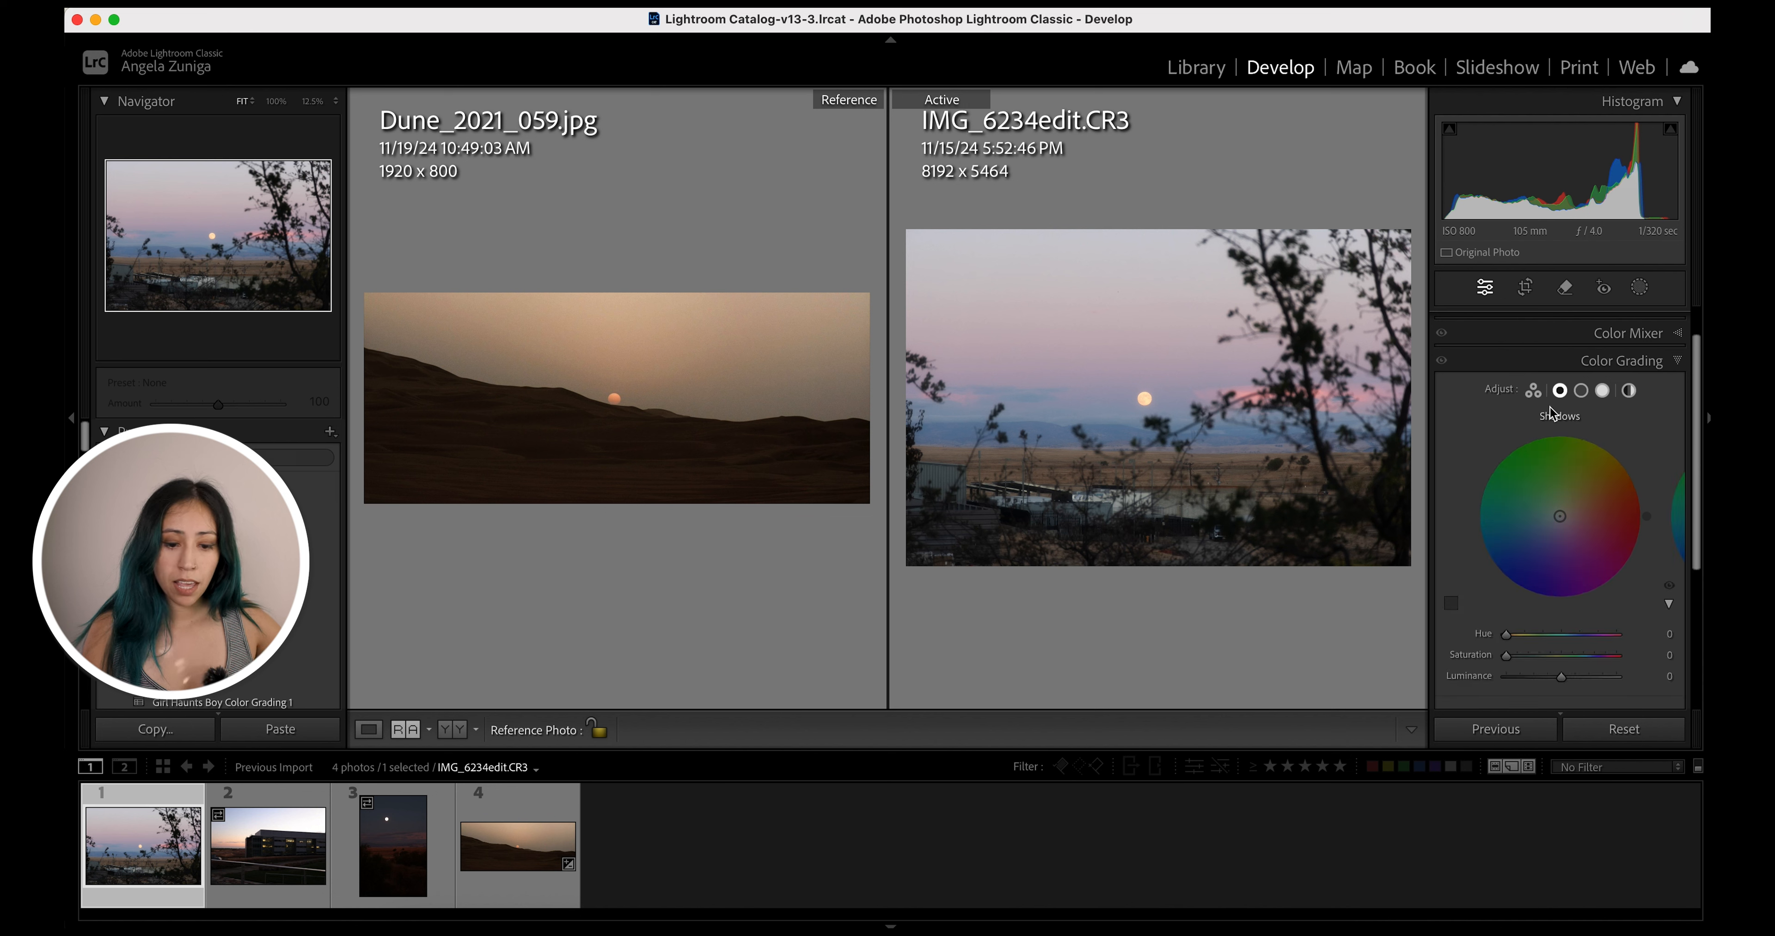
left_click(1452, 604)
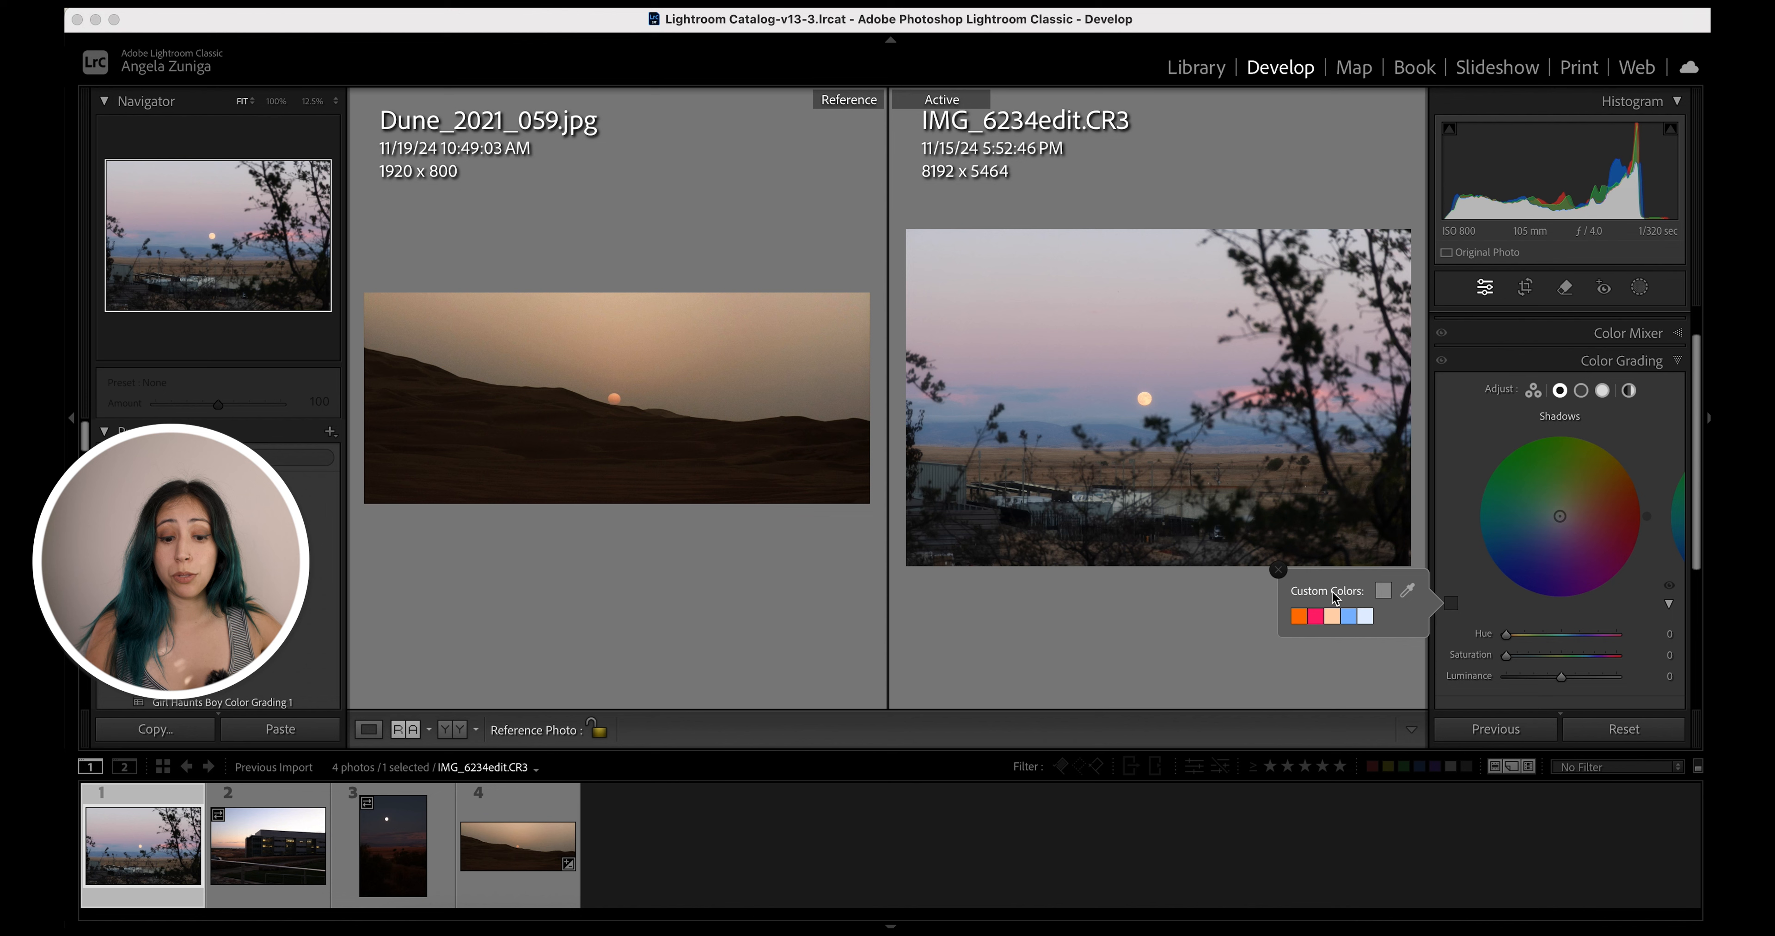
left_click_drag(1407, 596, 815, 438)
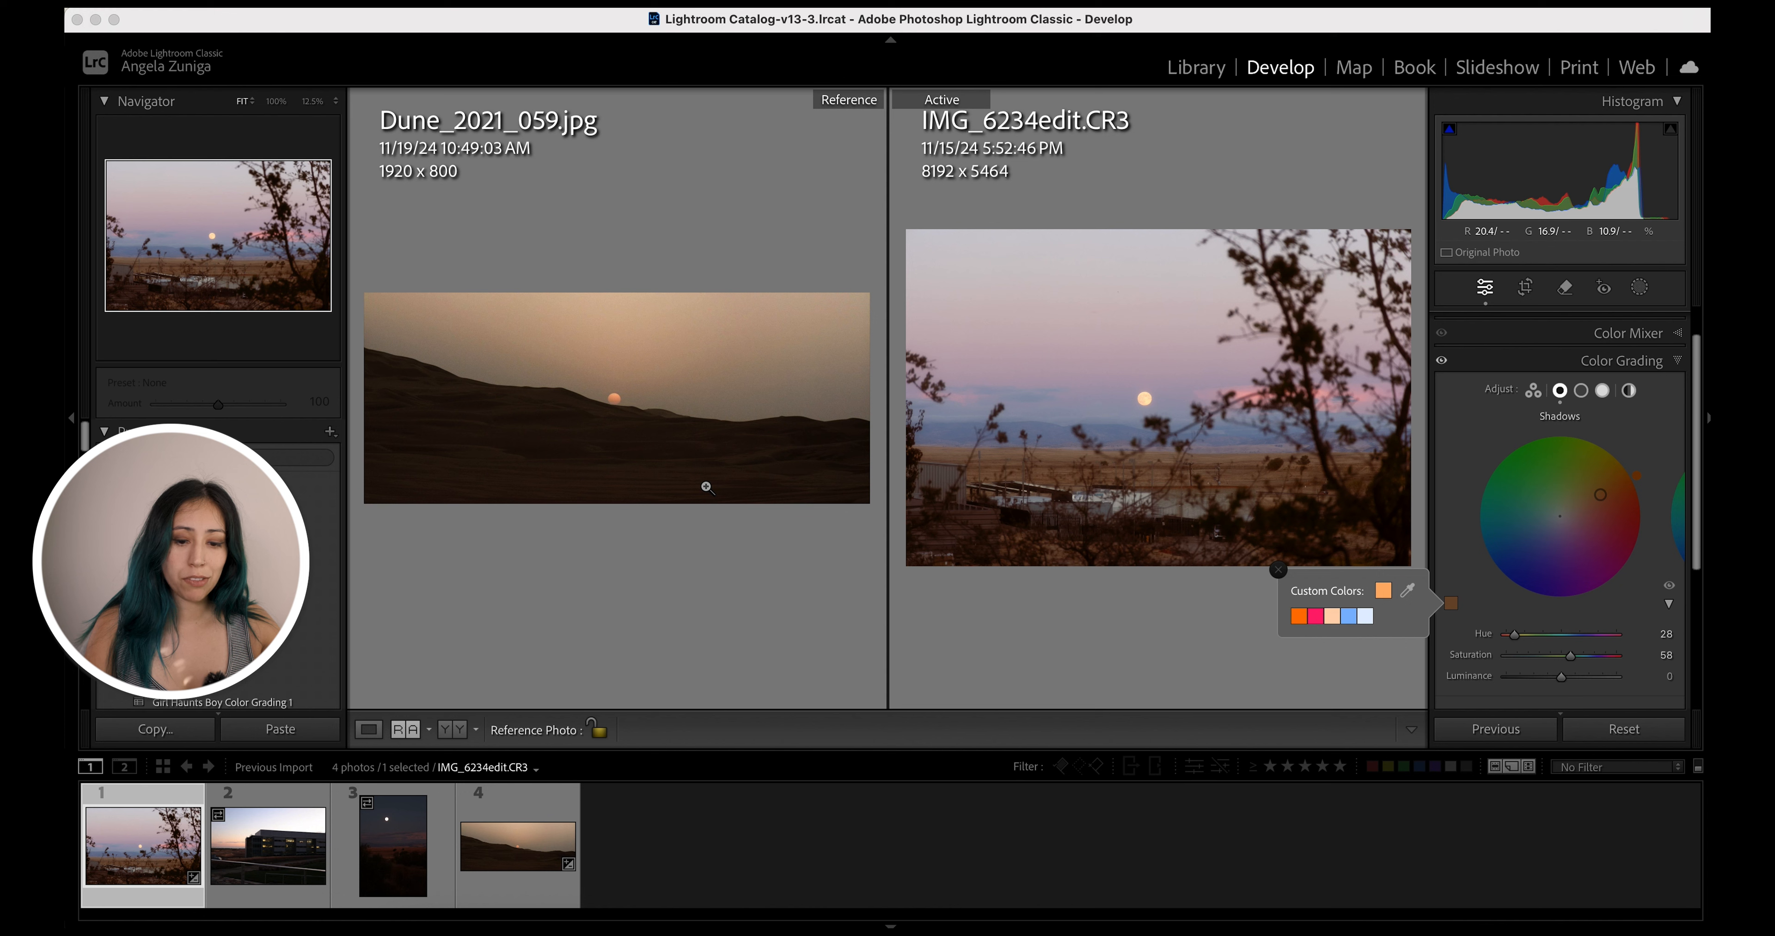
Set the midtones color by sampling the reference photo's dunes with the eyedropper (hue 32, saturation 24)
left_click(1581, 391)
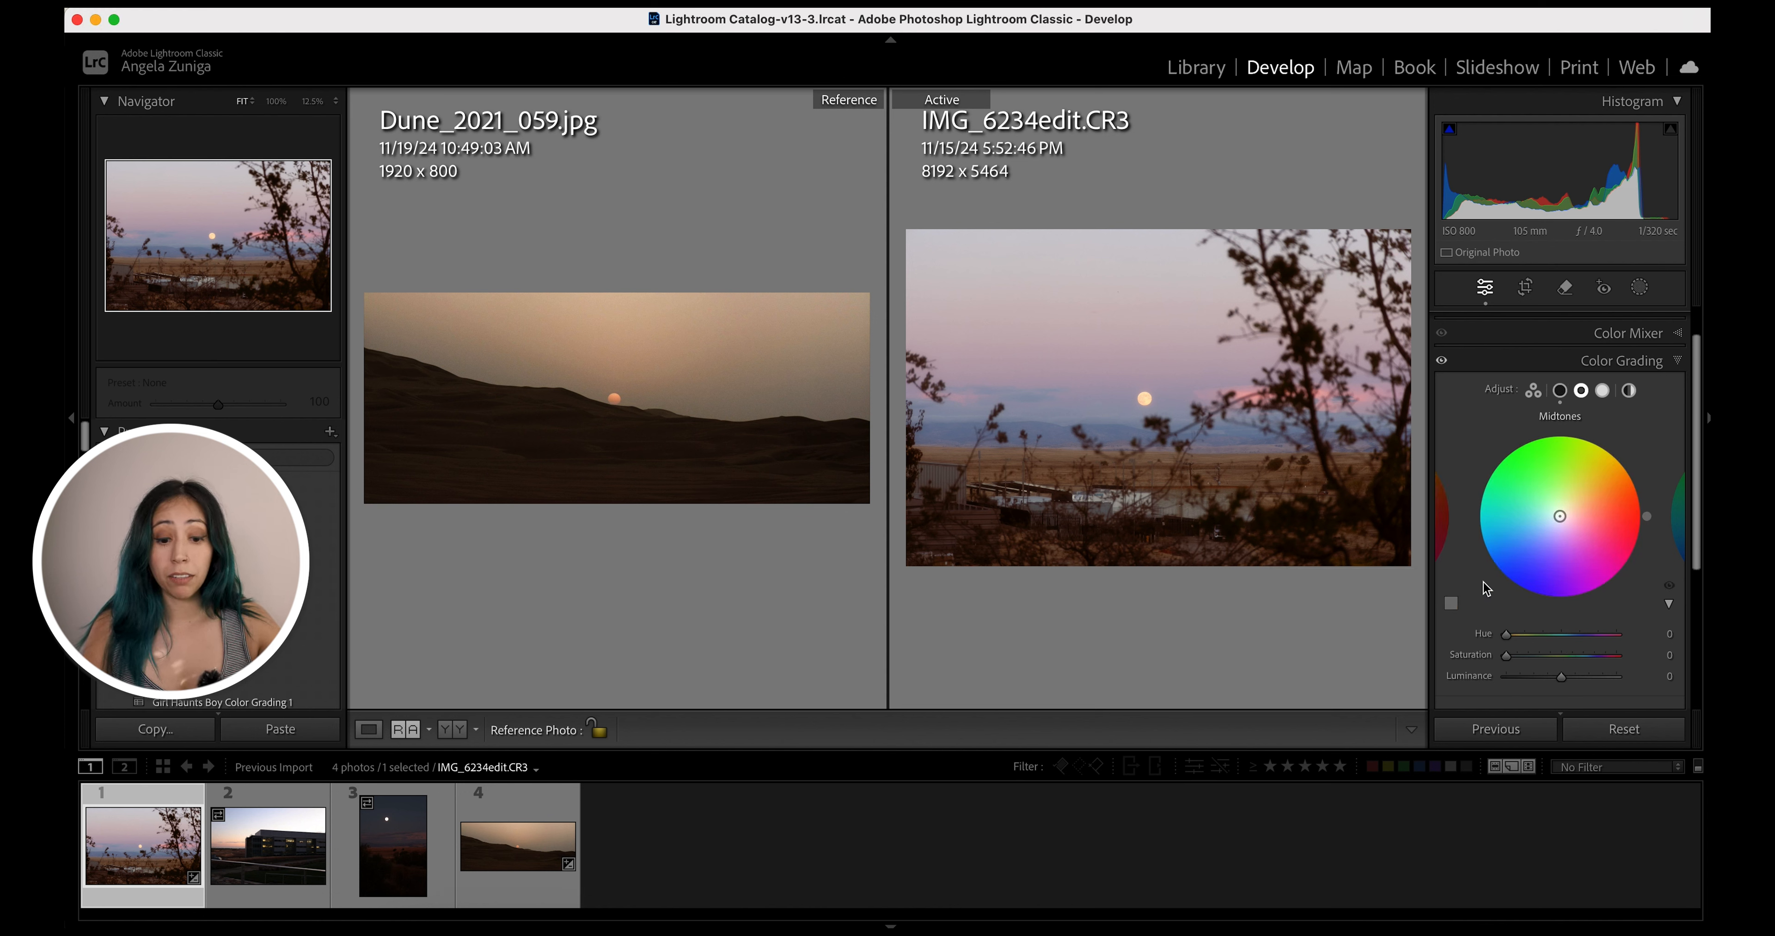
left_click(1450, 603)
left_click_drag(1406, 591, 727, 409)
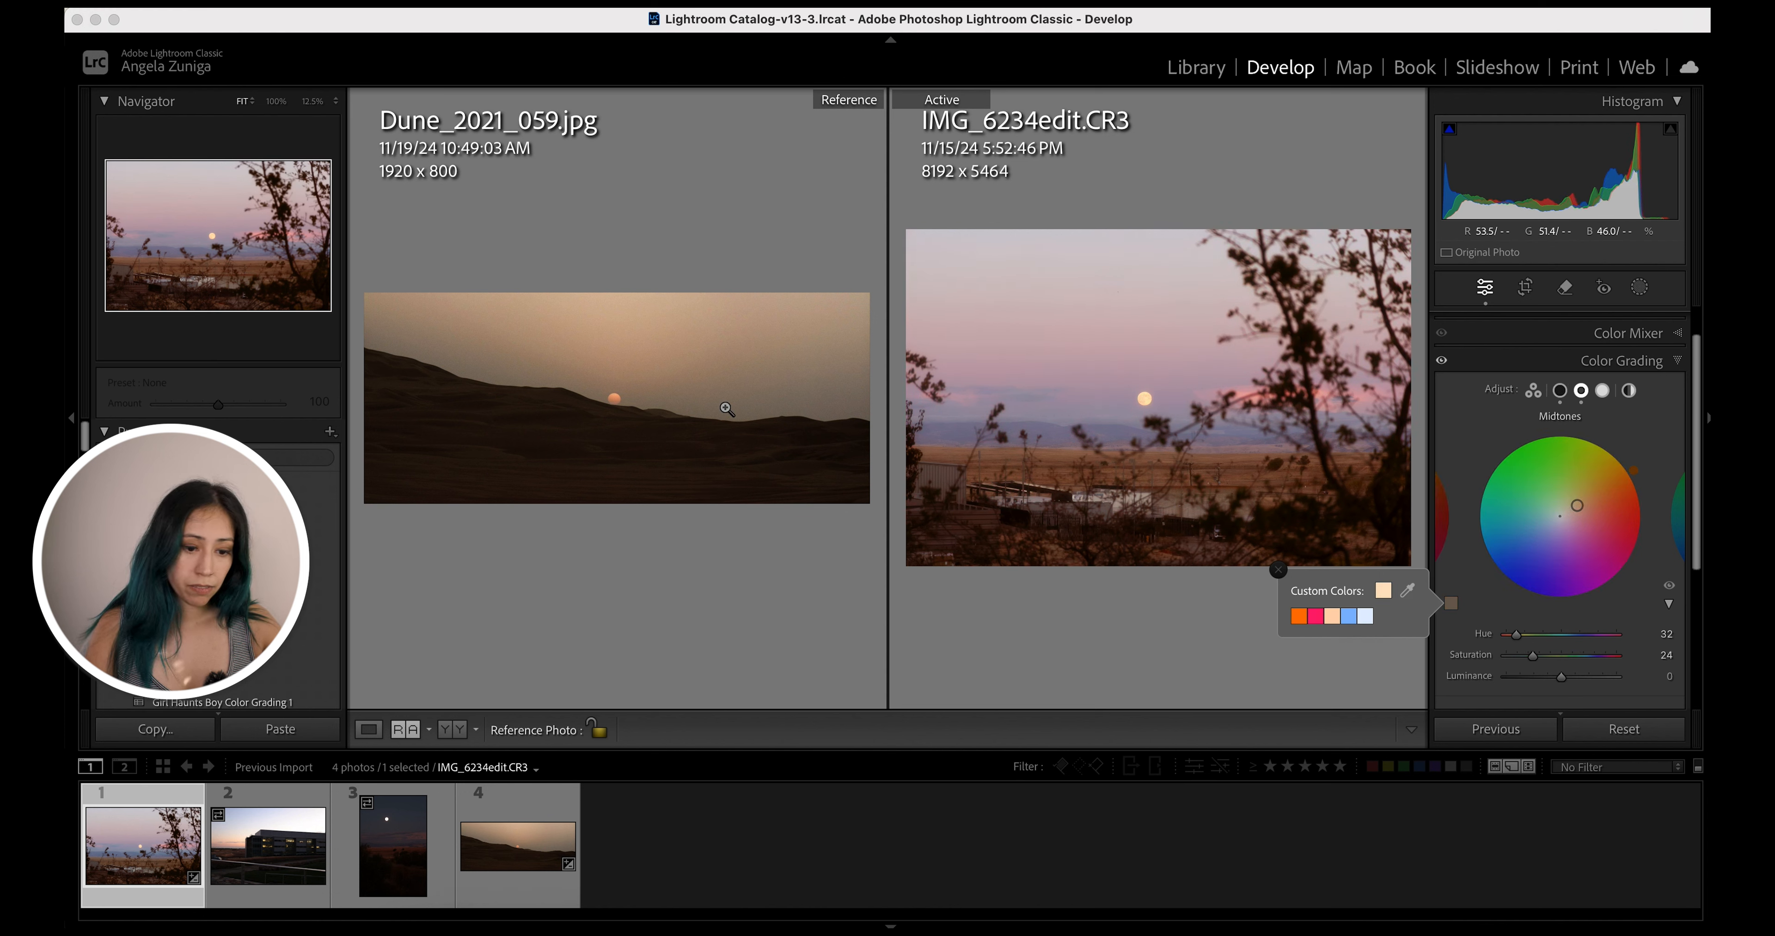
Set the highlights color by sampling the reference sky near the sun (hue 21, saturation 52)
left_click(1603, 390)
left_click(1451, 604)
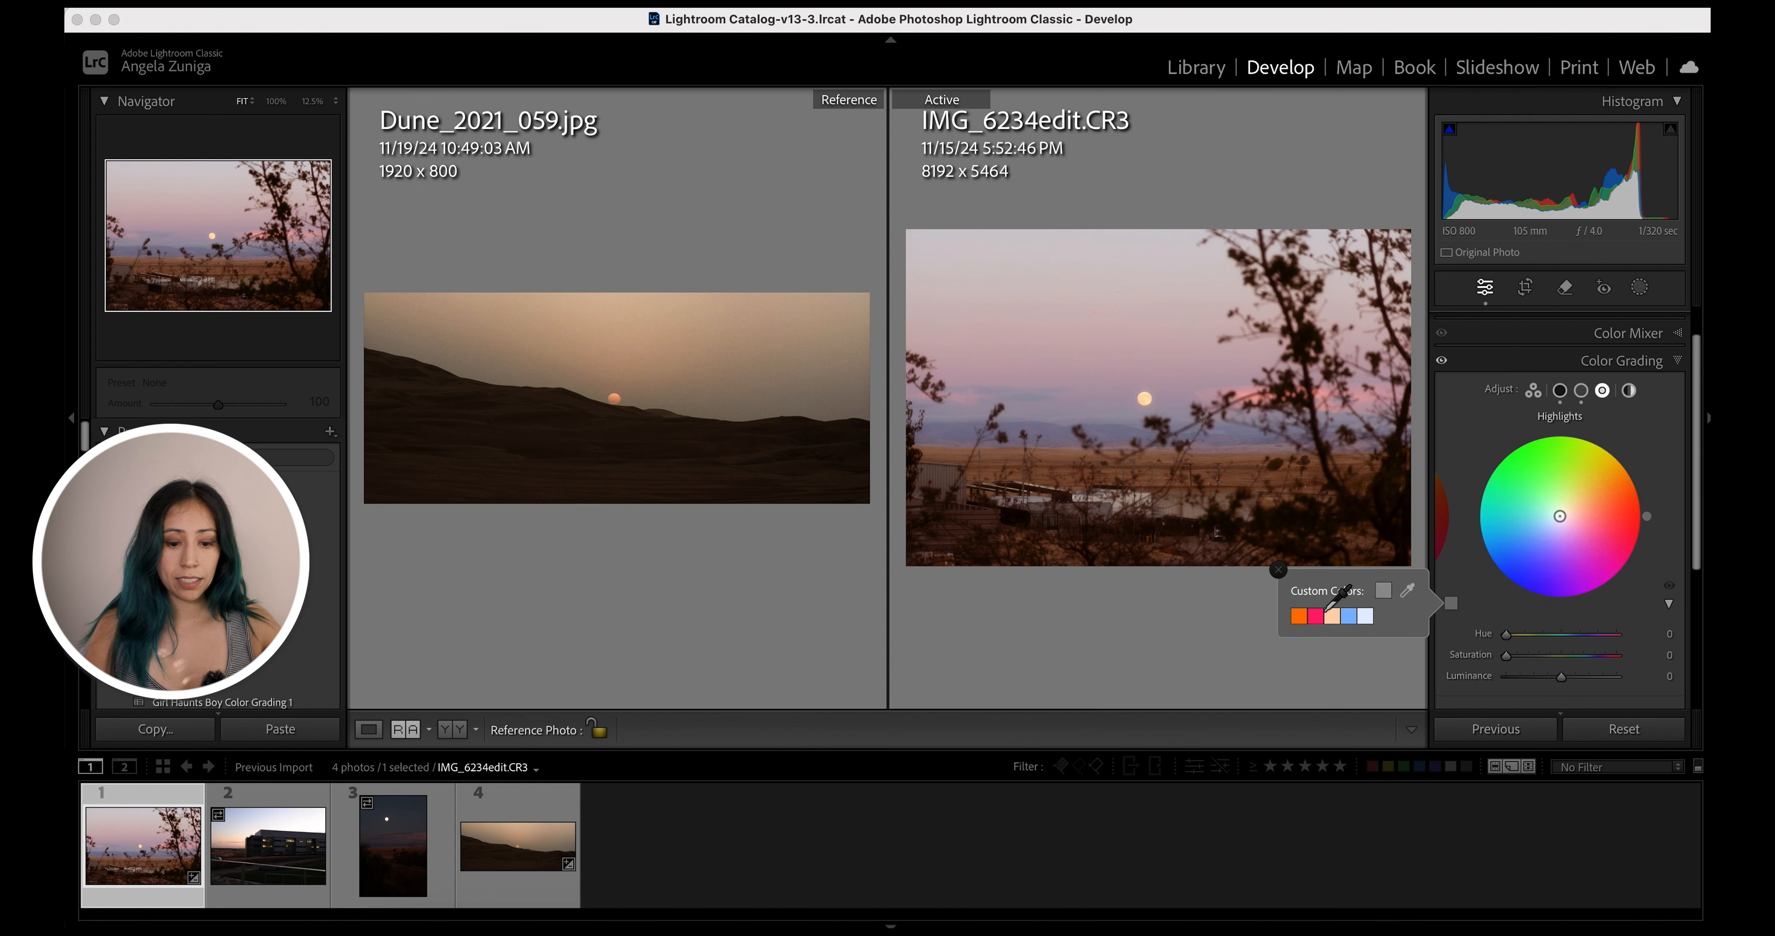
left_click_drag(1406, 593, 614, 399)
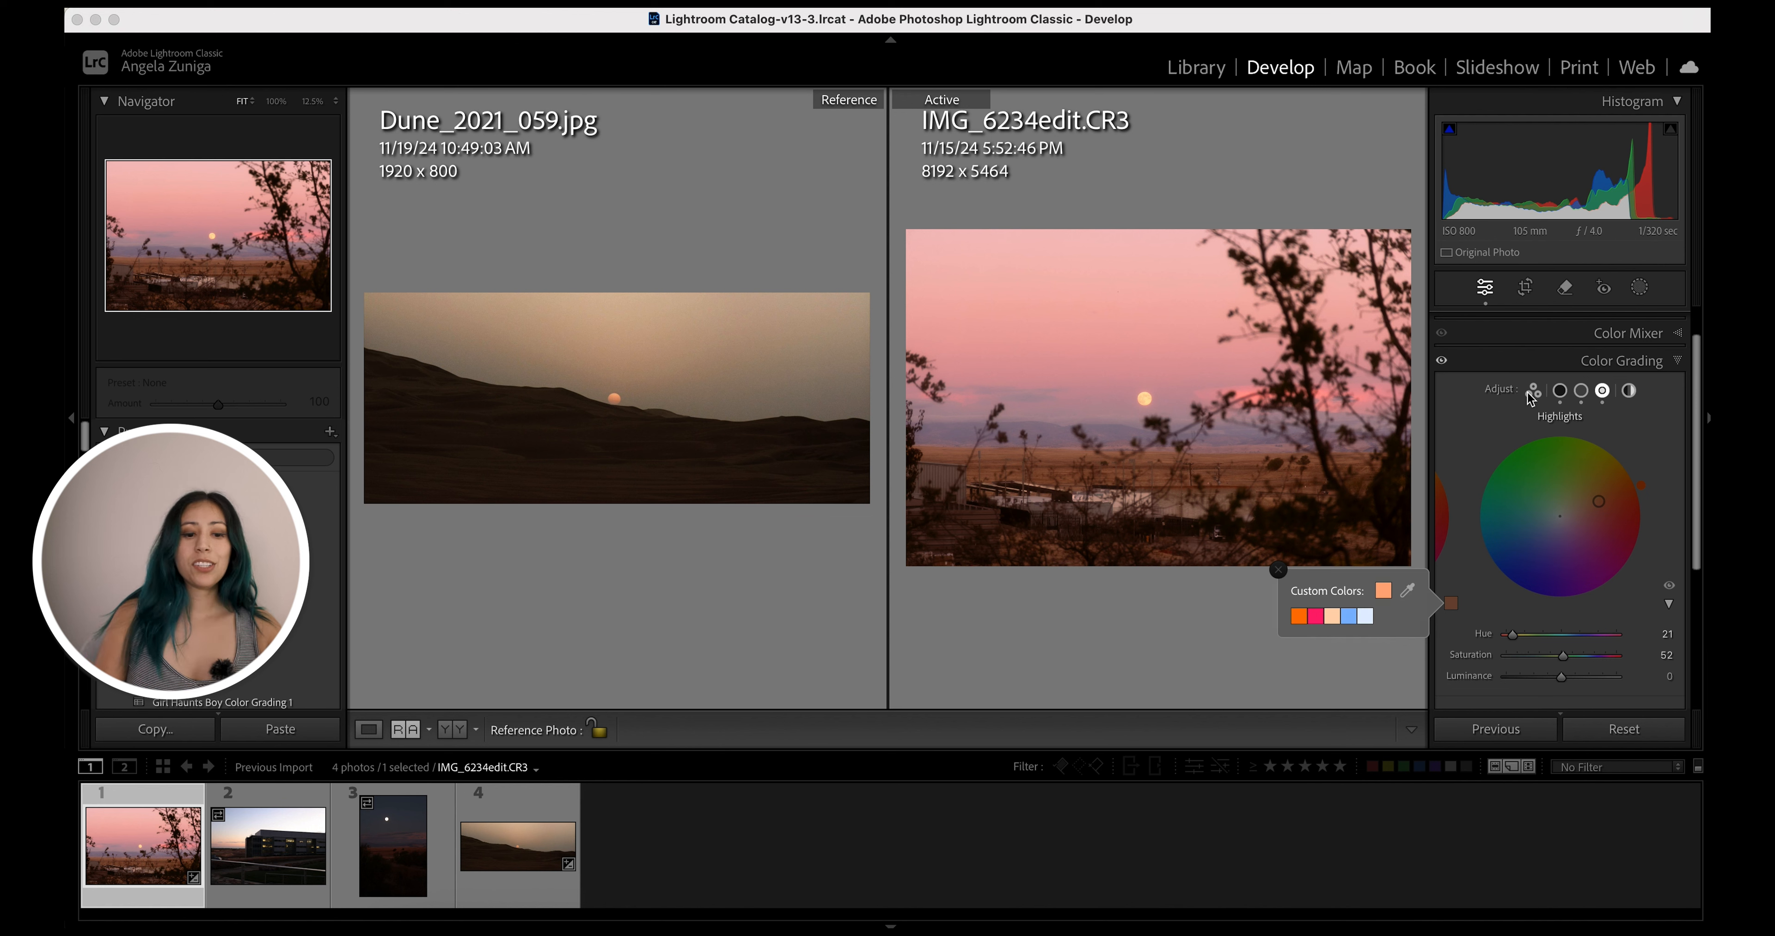
In the Basic panel, set Exposure to -0.70, Temp to 7,538 and Tint to -39
left_click(1659, 421)
left_click(1671, 363)
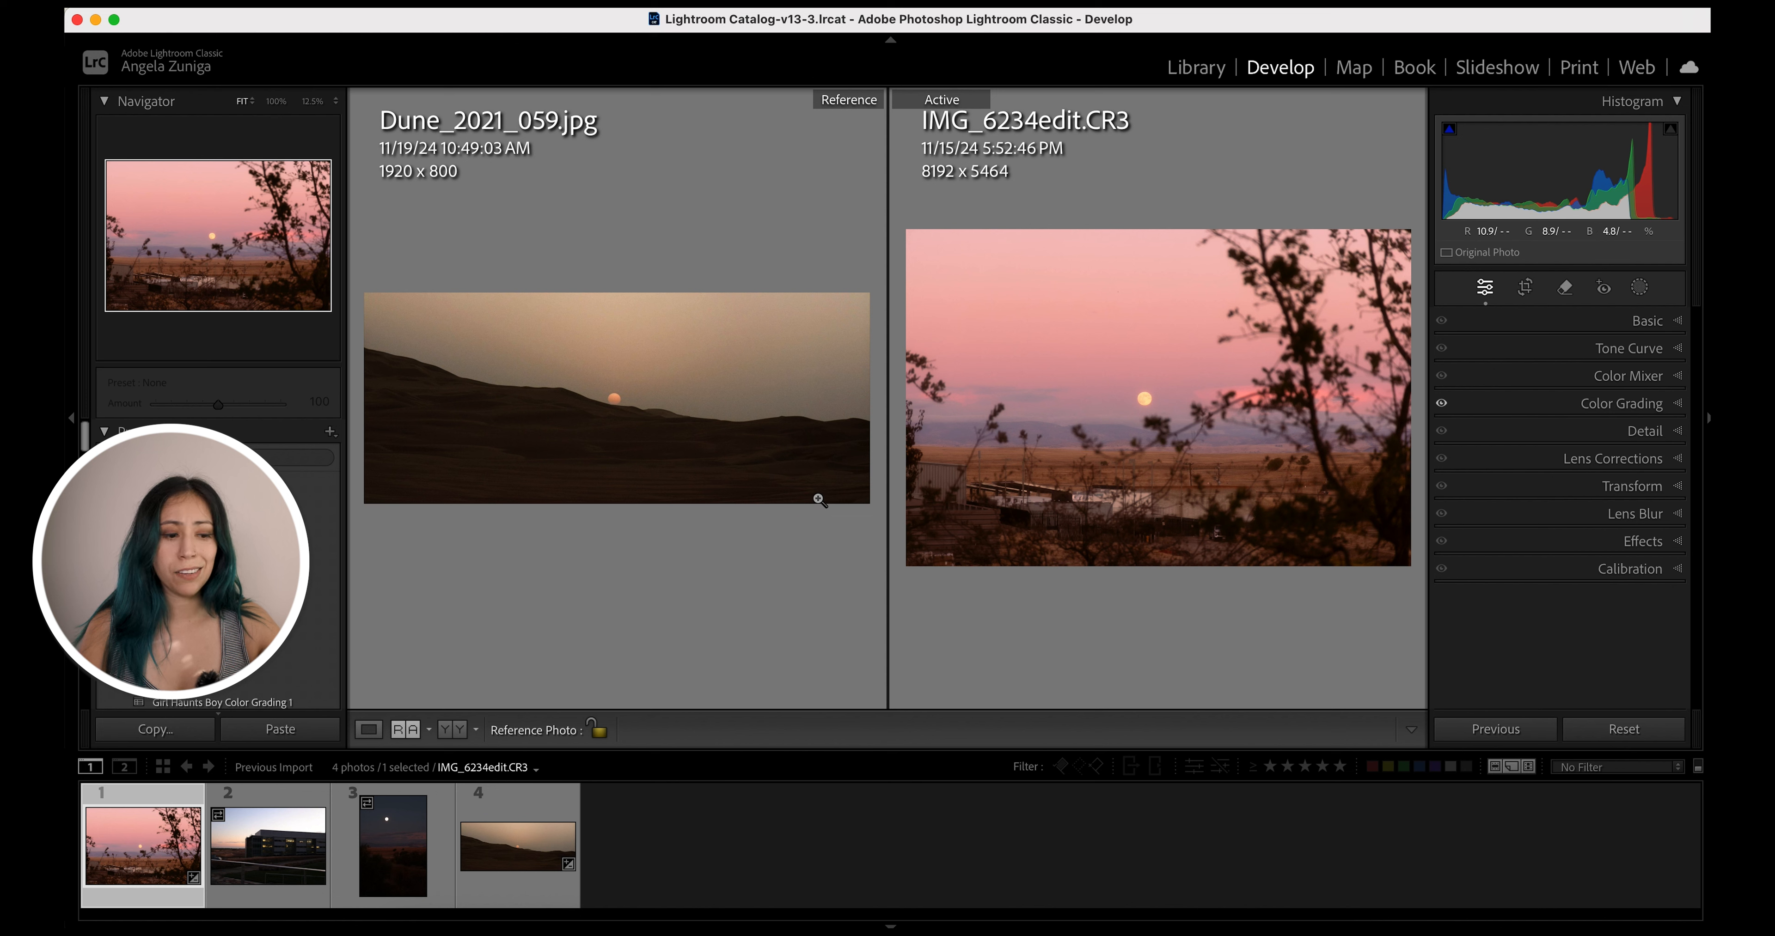
left_click(1647, 322)
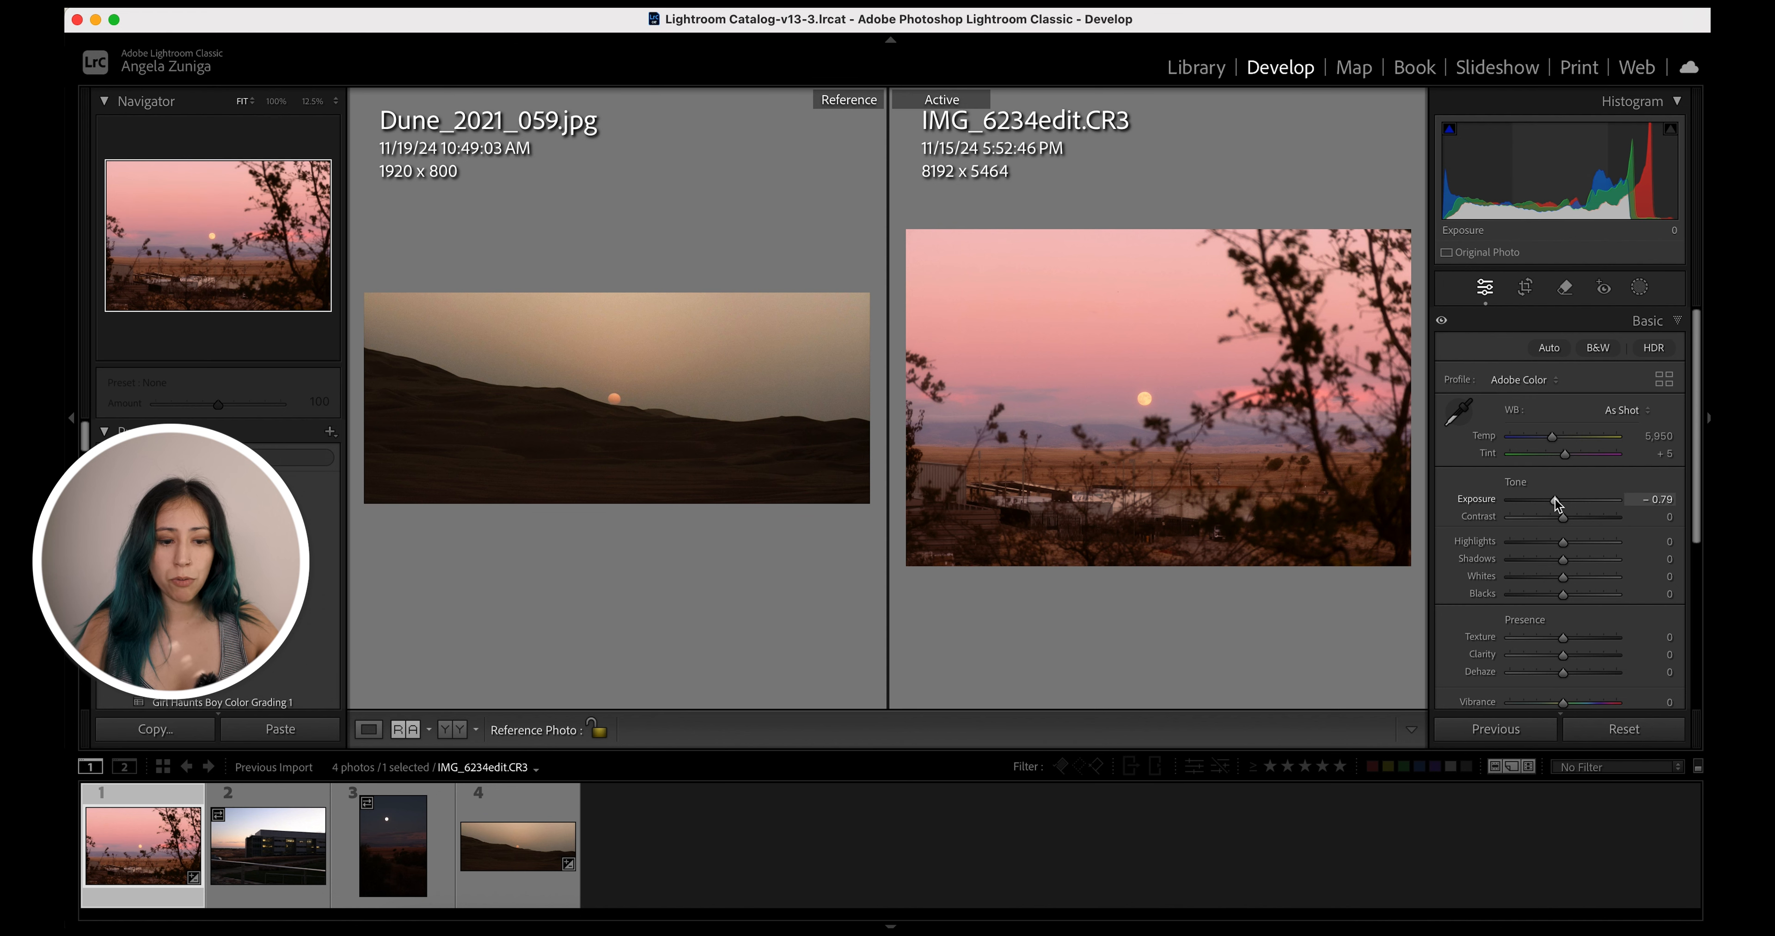
left_click_drag(1557, 503, 1554, 502)
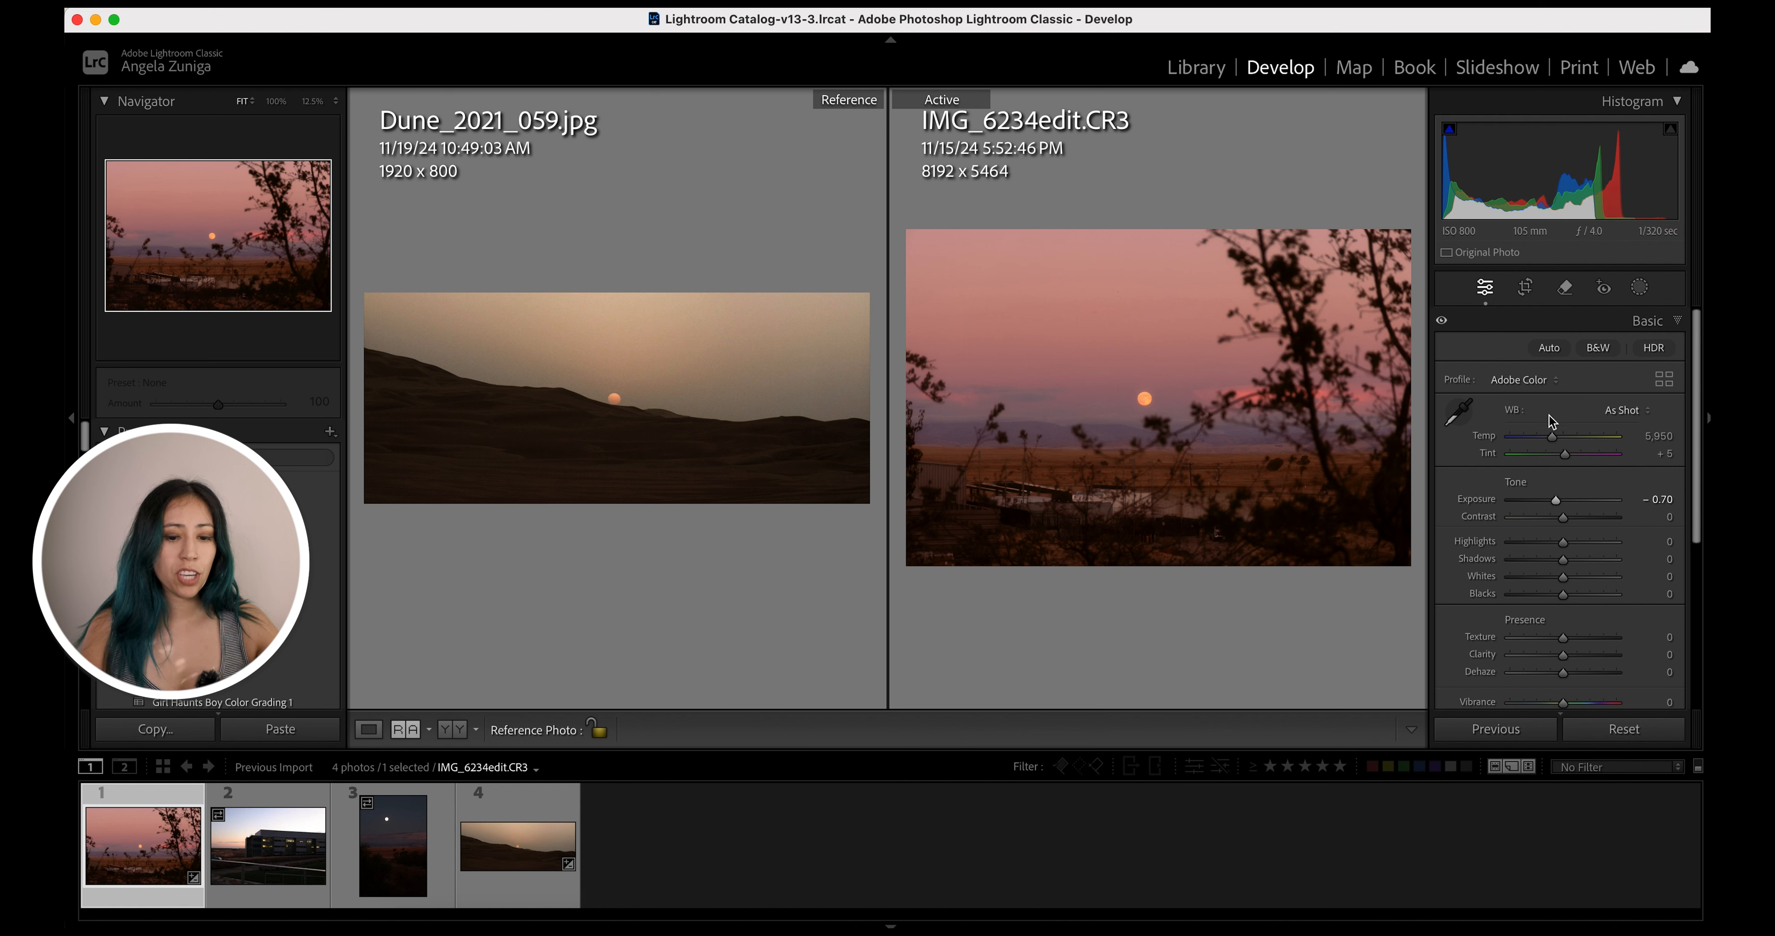
mouse_move(1555, 441)
left_mouse_down()
mouse_move(1571, 440)
mouse_move(1548, 454)
left_mouse_up()
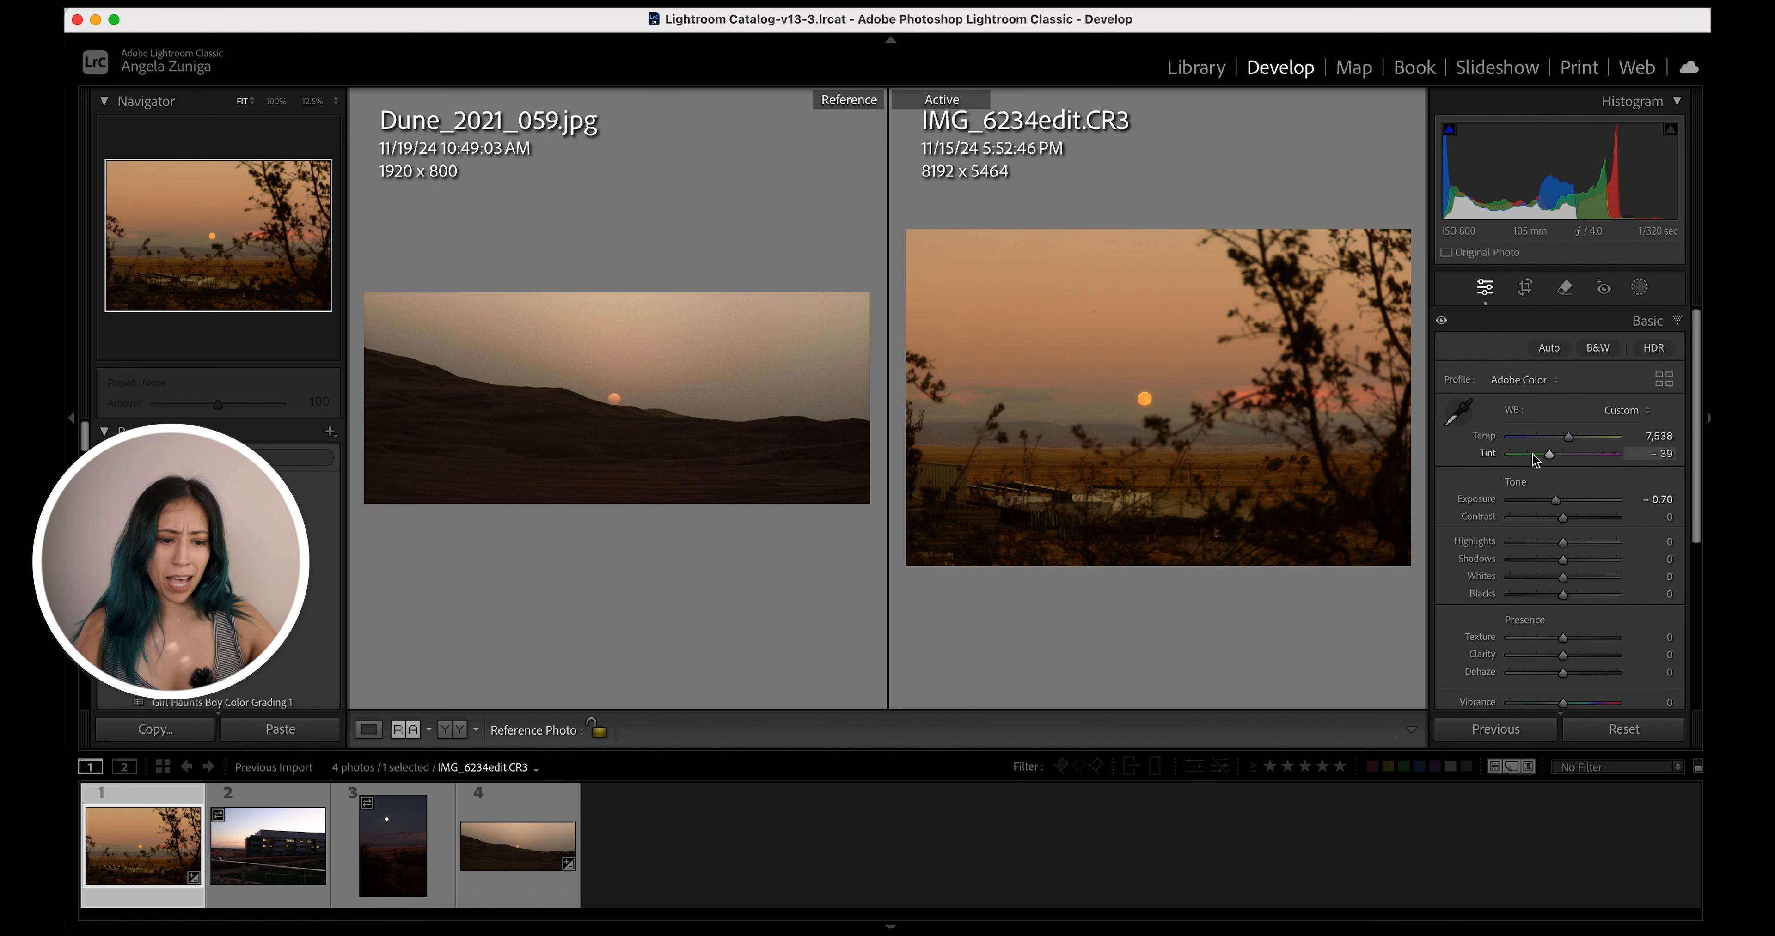
In the Color Mixer's Luminance, drag in the photo with the targeted adjustment tool to darken Aqua to -53 and Blue to -23
scroll(1547, 502, "down", 5)
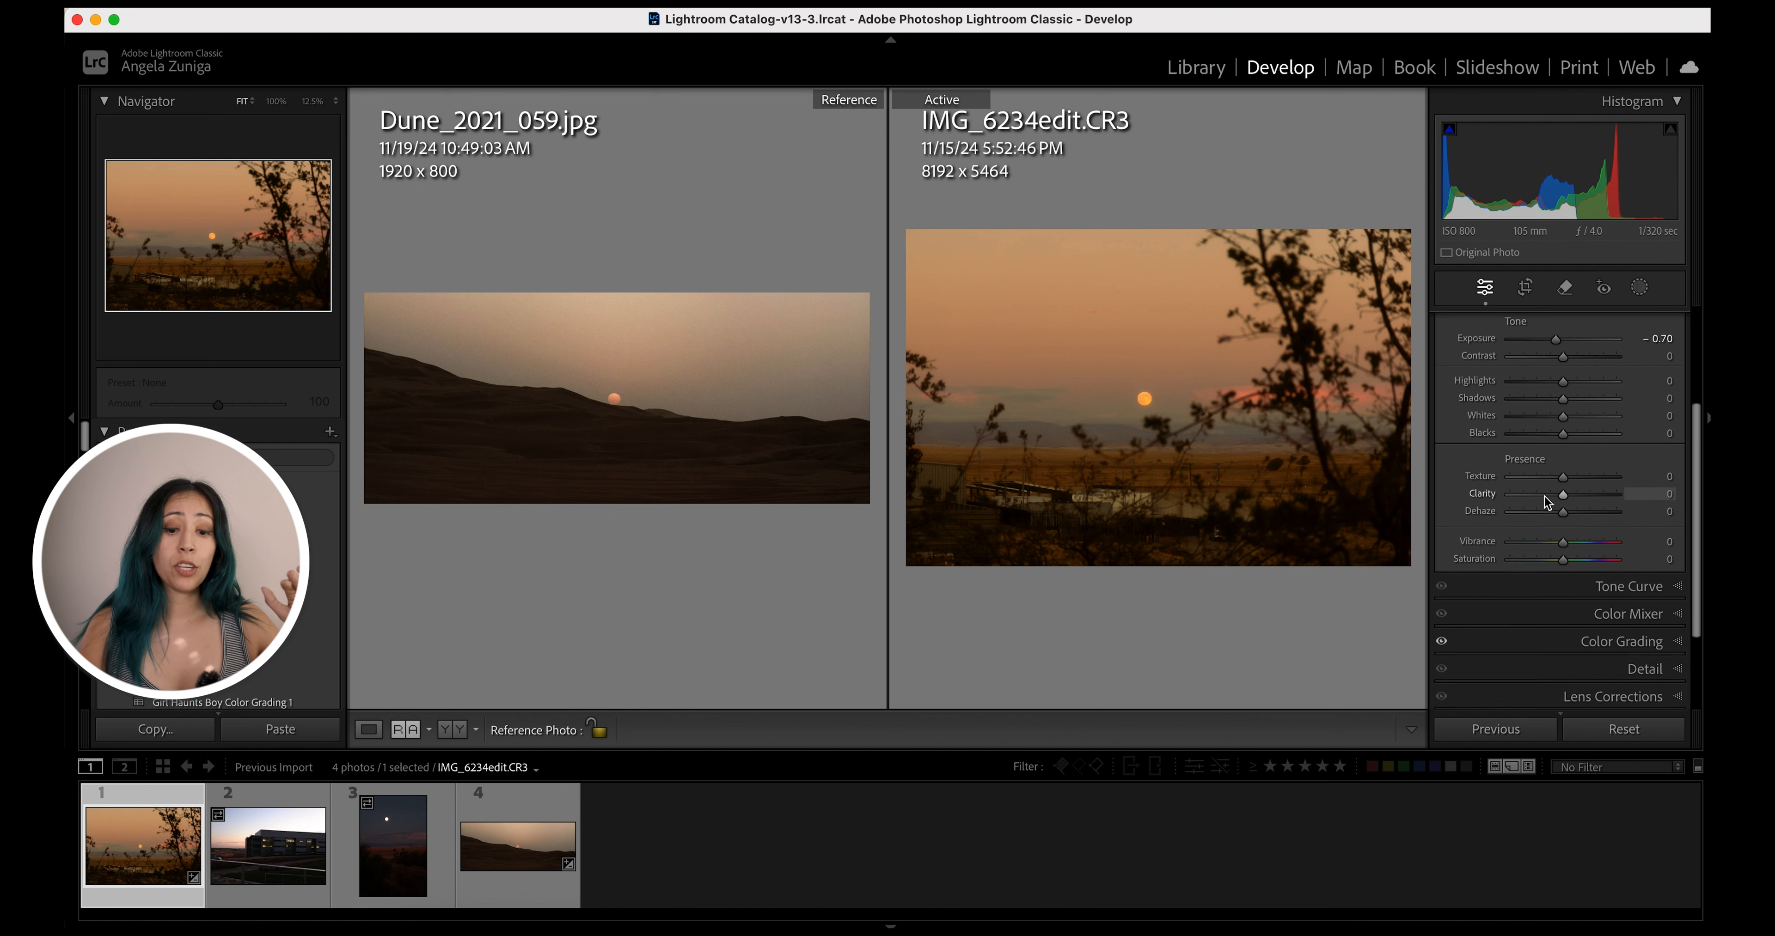
scroll(1554, 509, "down", 1)
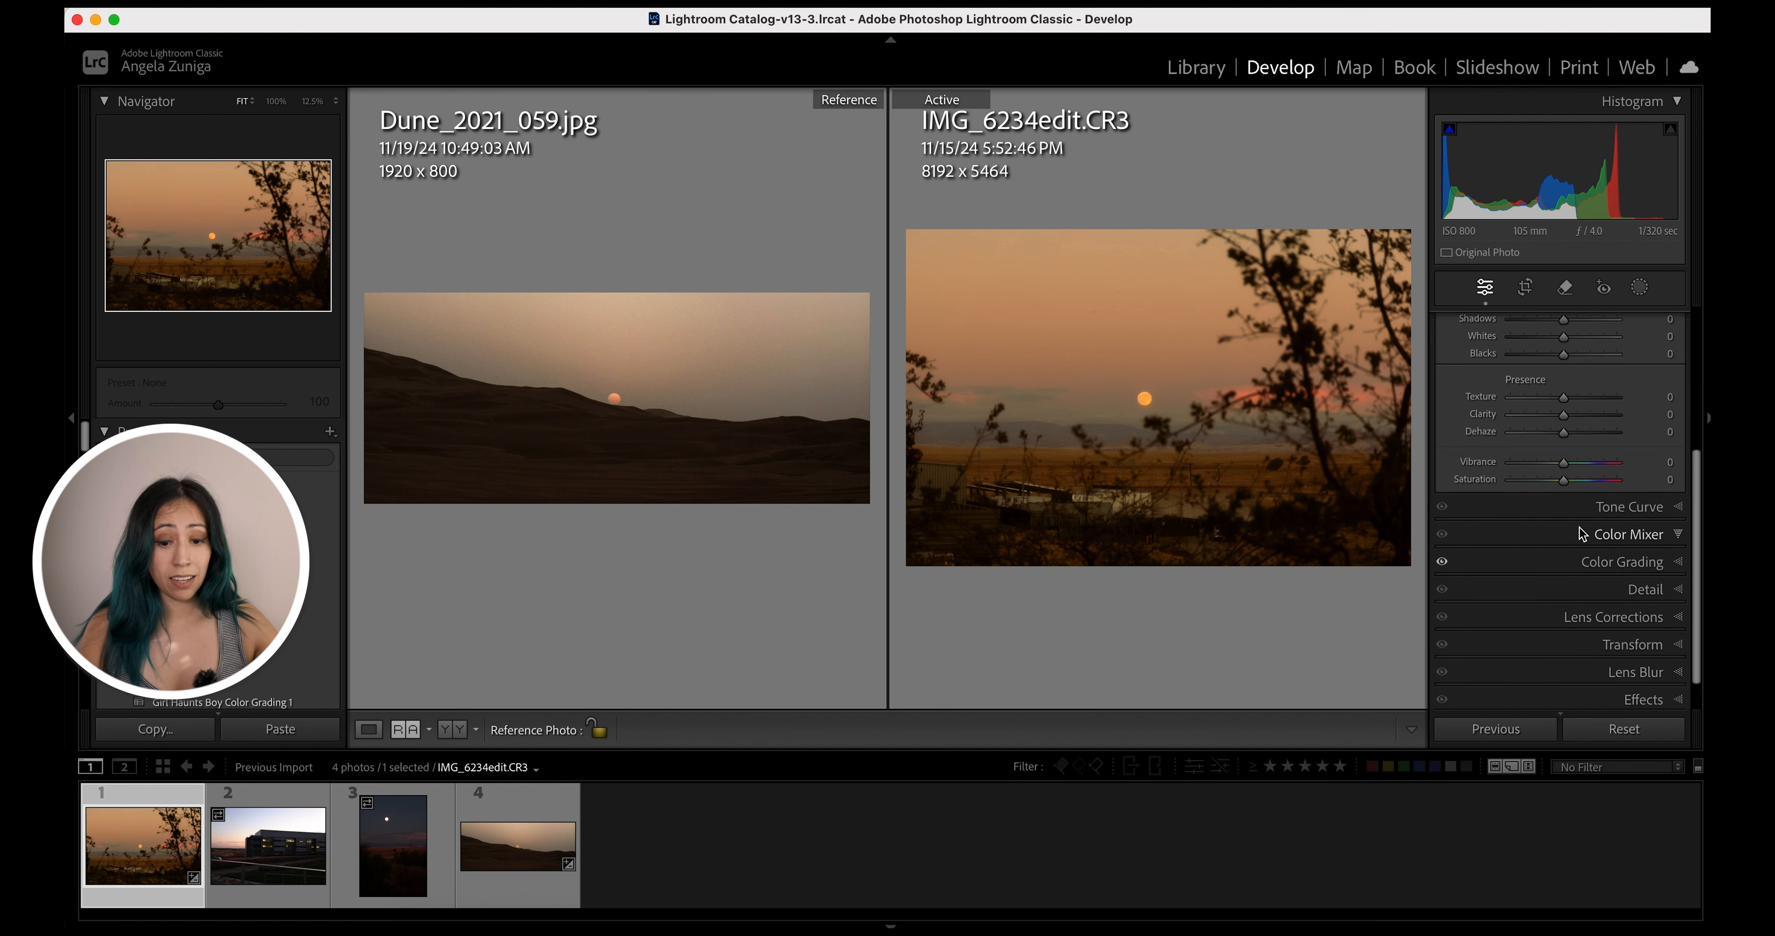
left_click(1582, 535)
scroll(1544, 426, "down", 5)
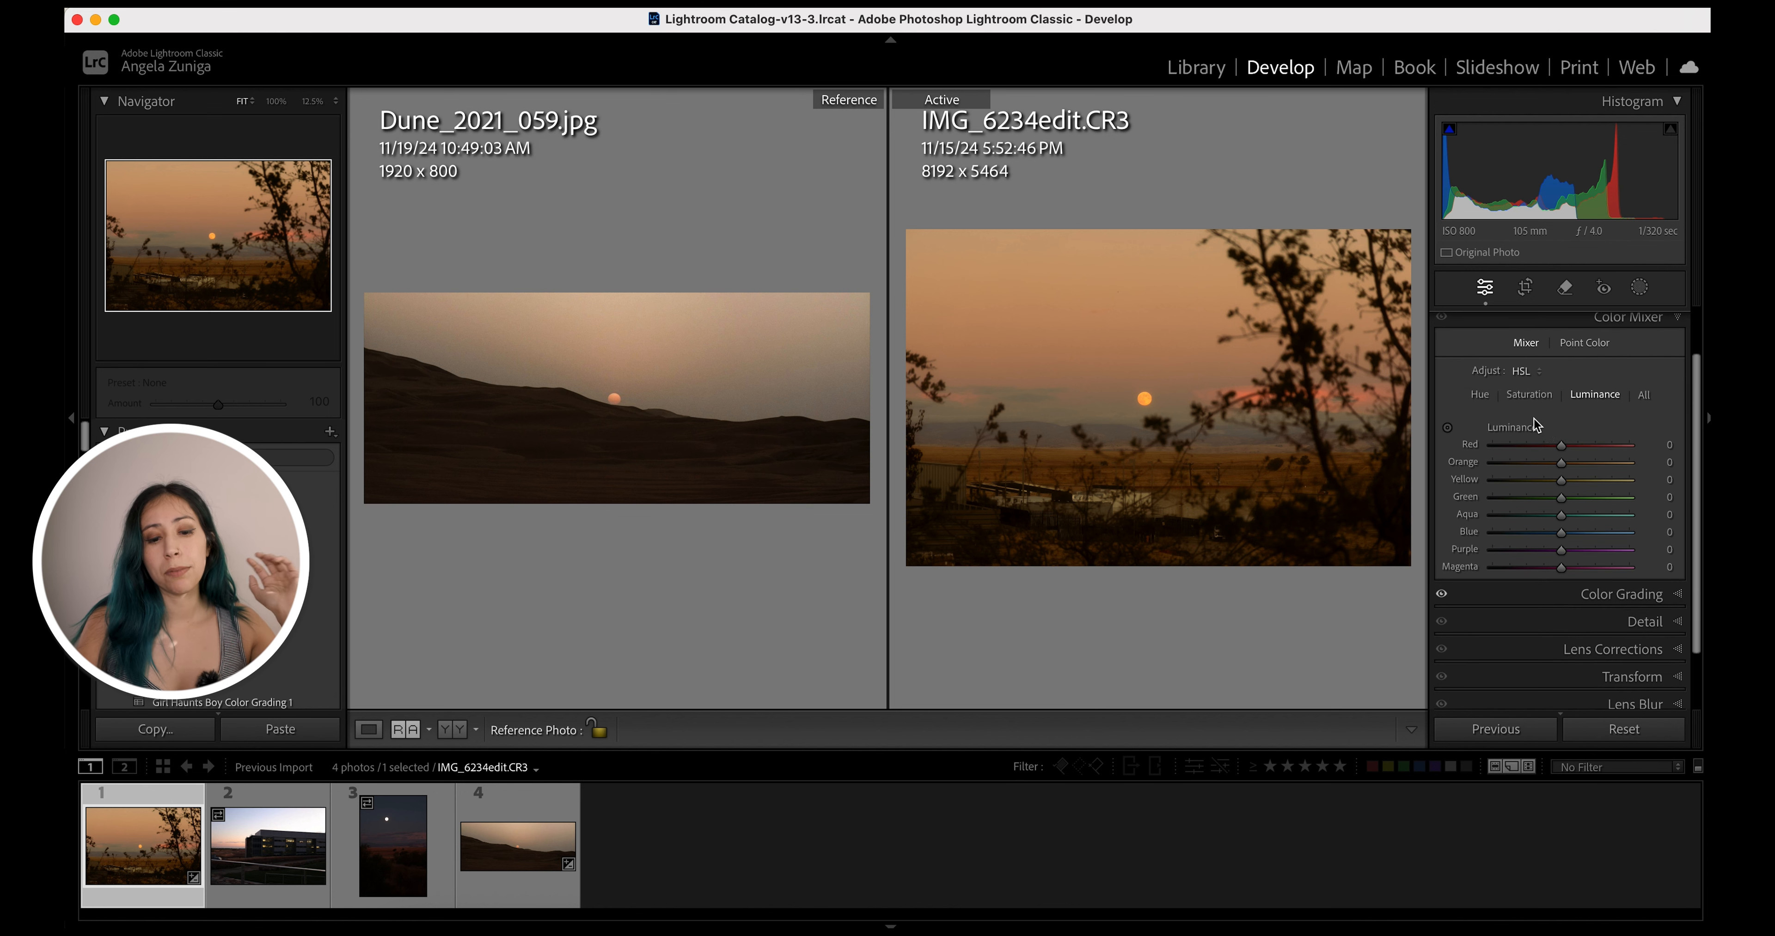
left_click(1447, 430)
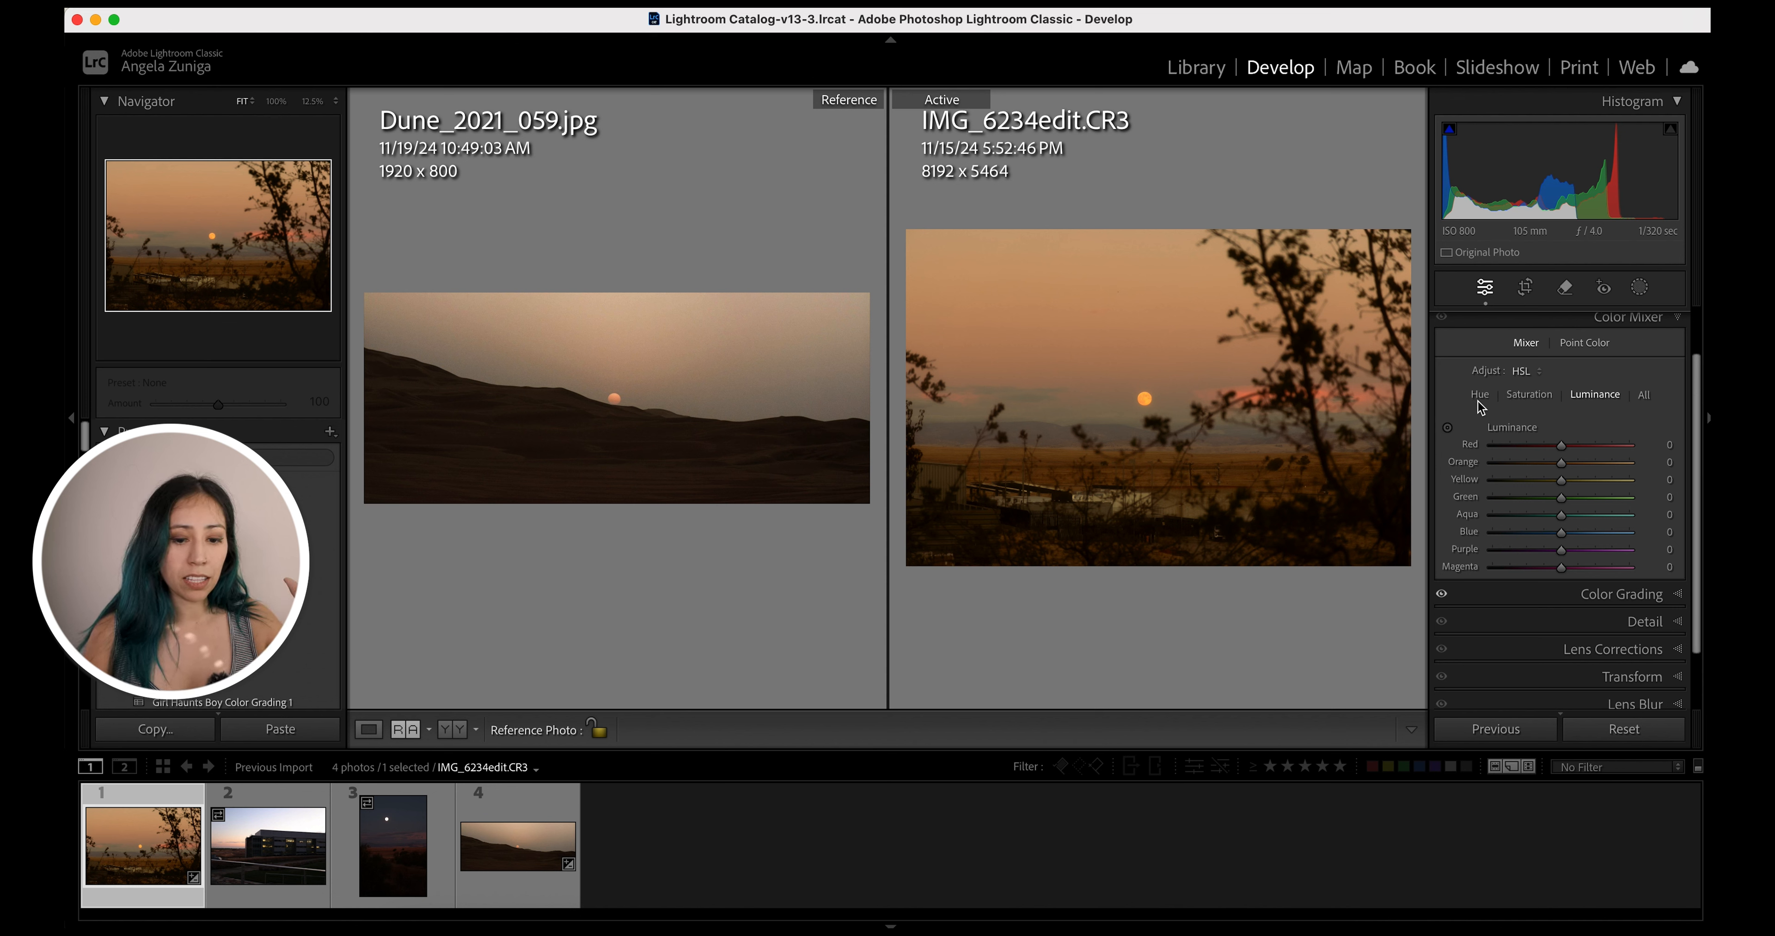
left_click(1447, 428)
left_click_drag(1200, 360, 1146, 332)
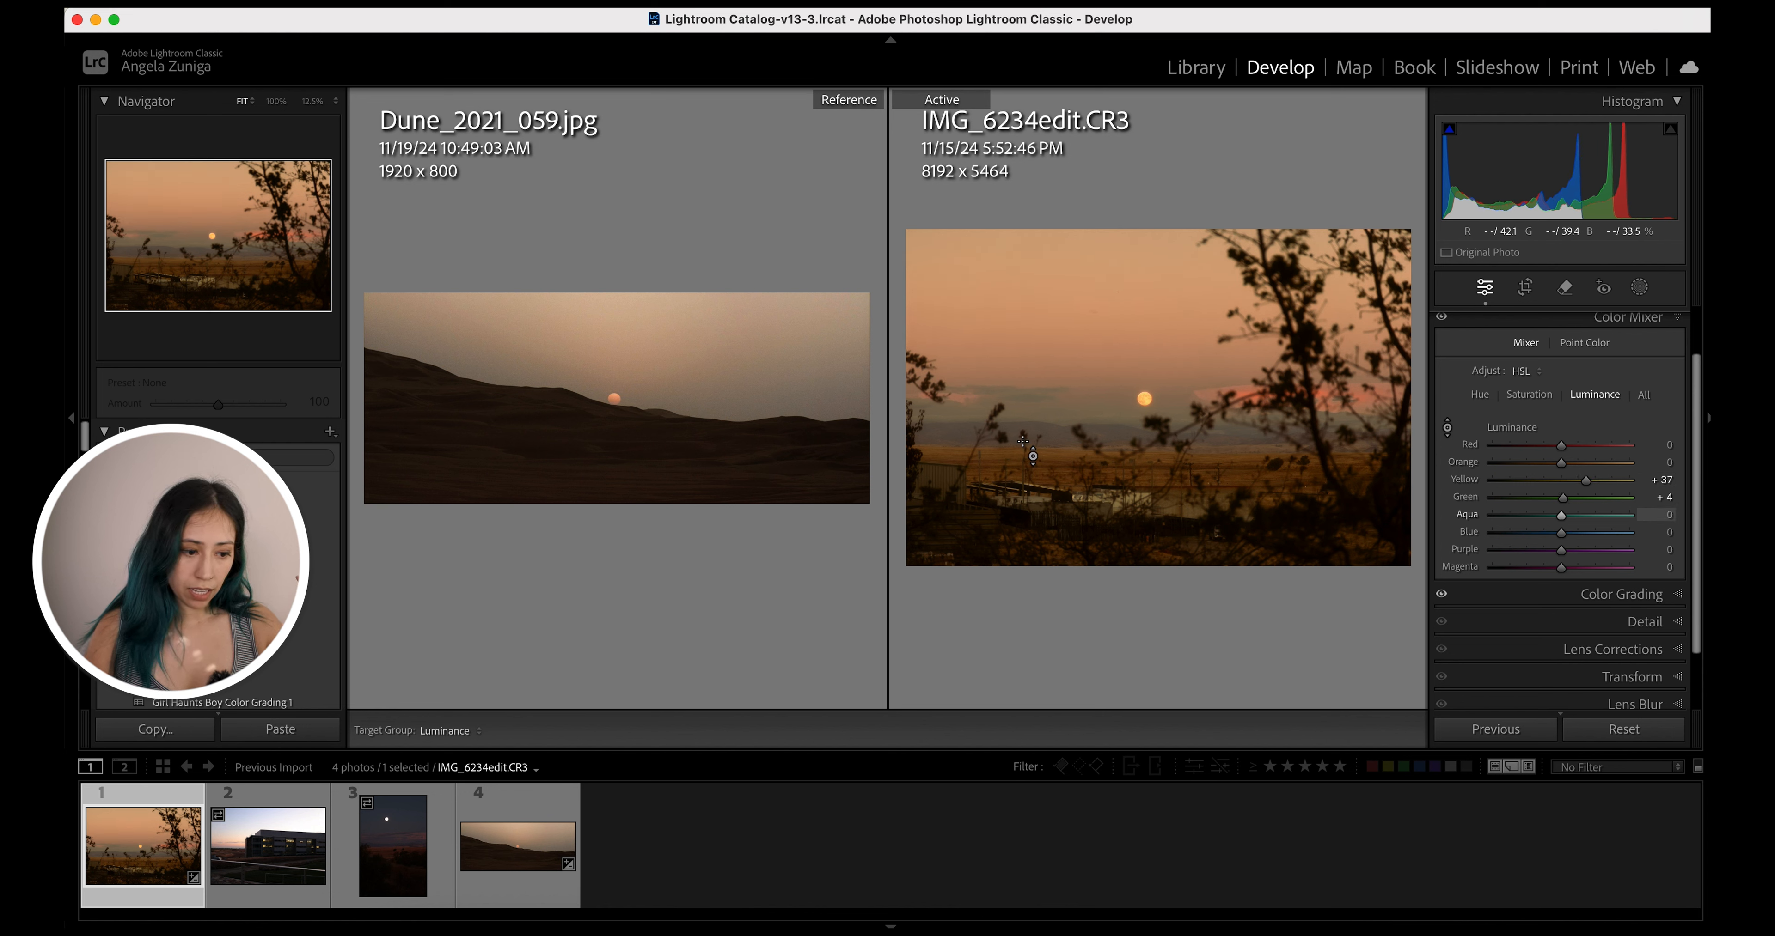
left_click_drag(1019, 399, 1073, 491)
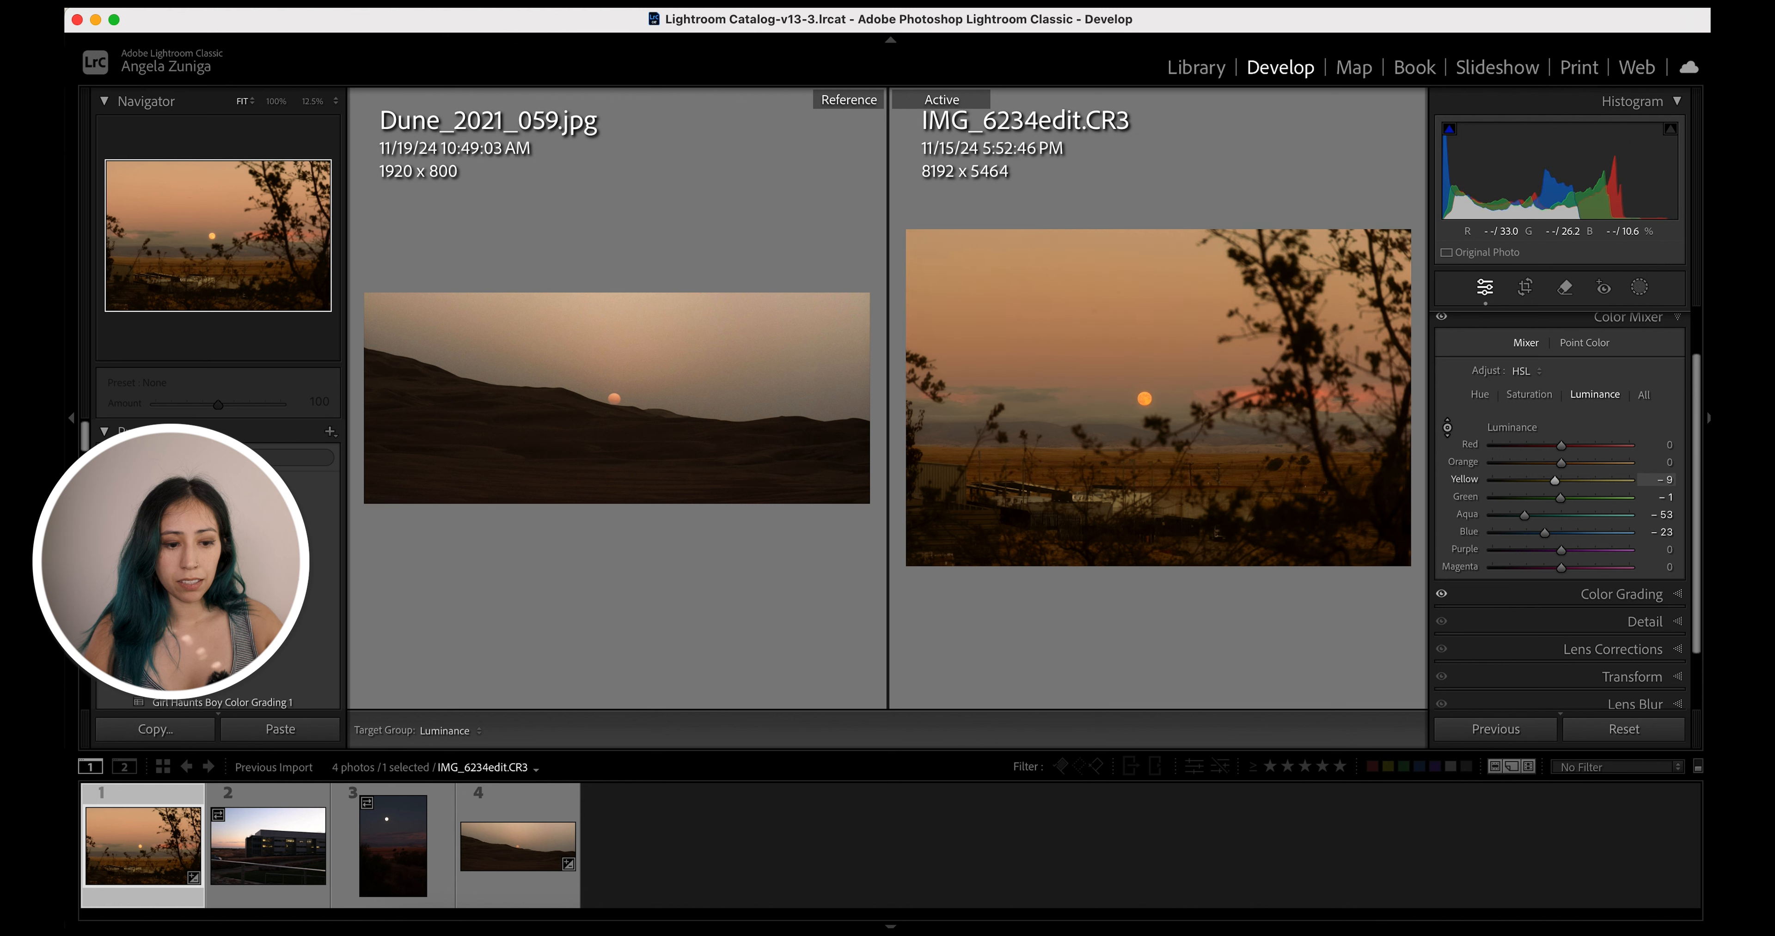
left_click_drag(1074, 490, 1073, 488)
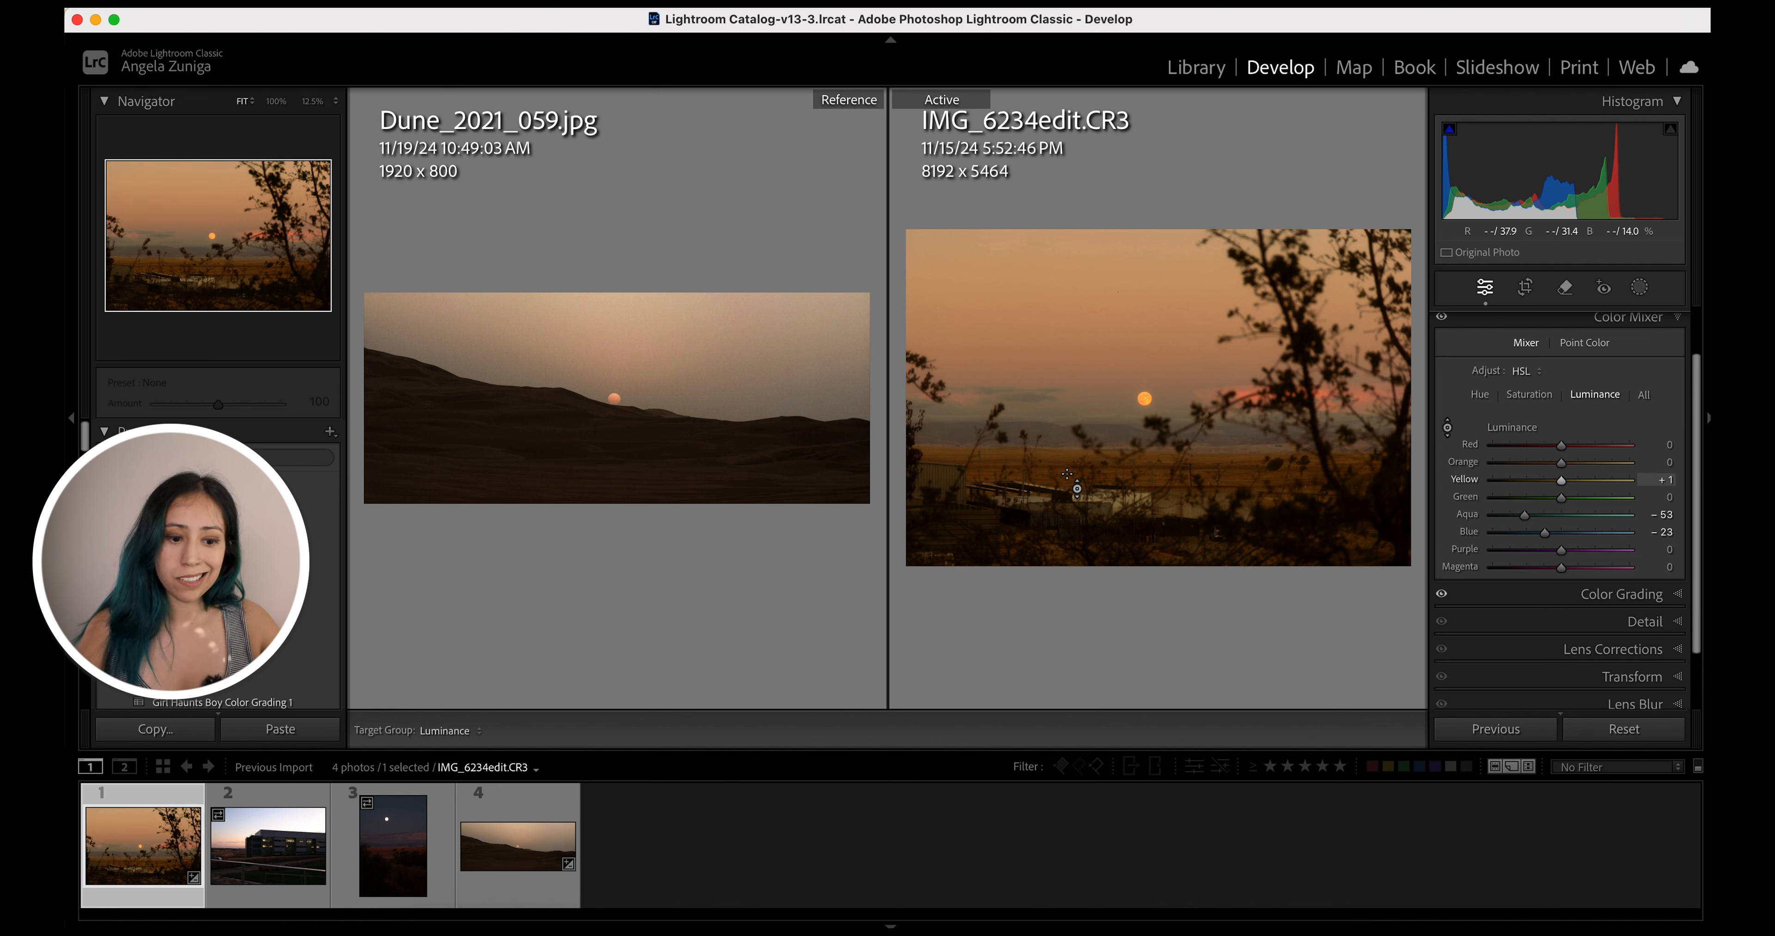
Switch to Saturation and drag in the photo with the targeted tool to desaturate Yellow to -62 and Green to -6
left_click(1529, 395)
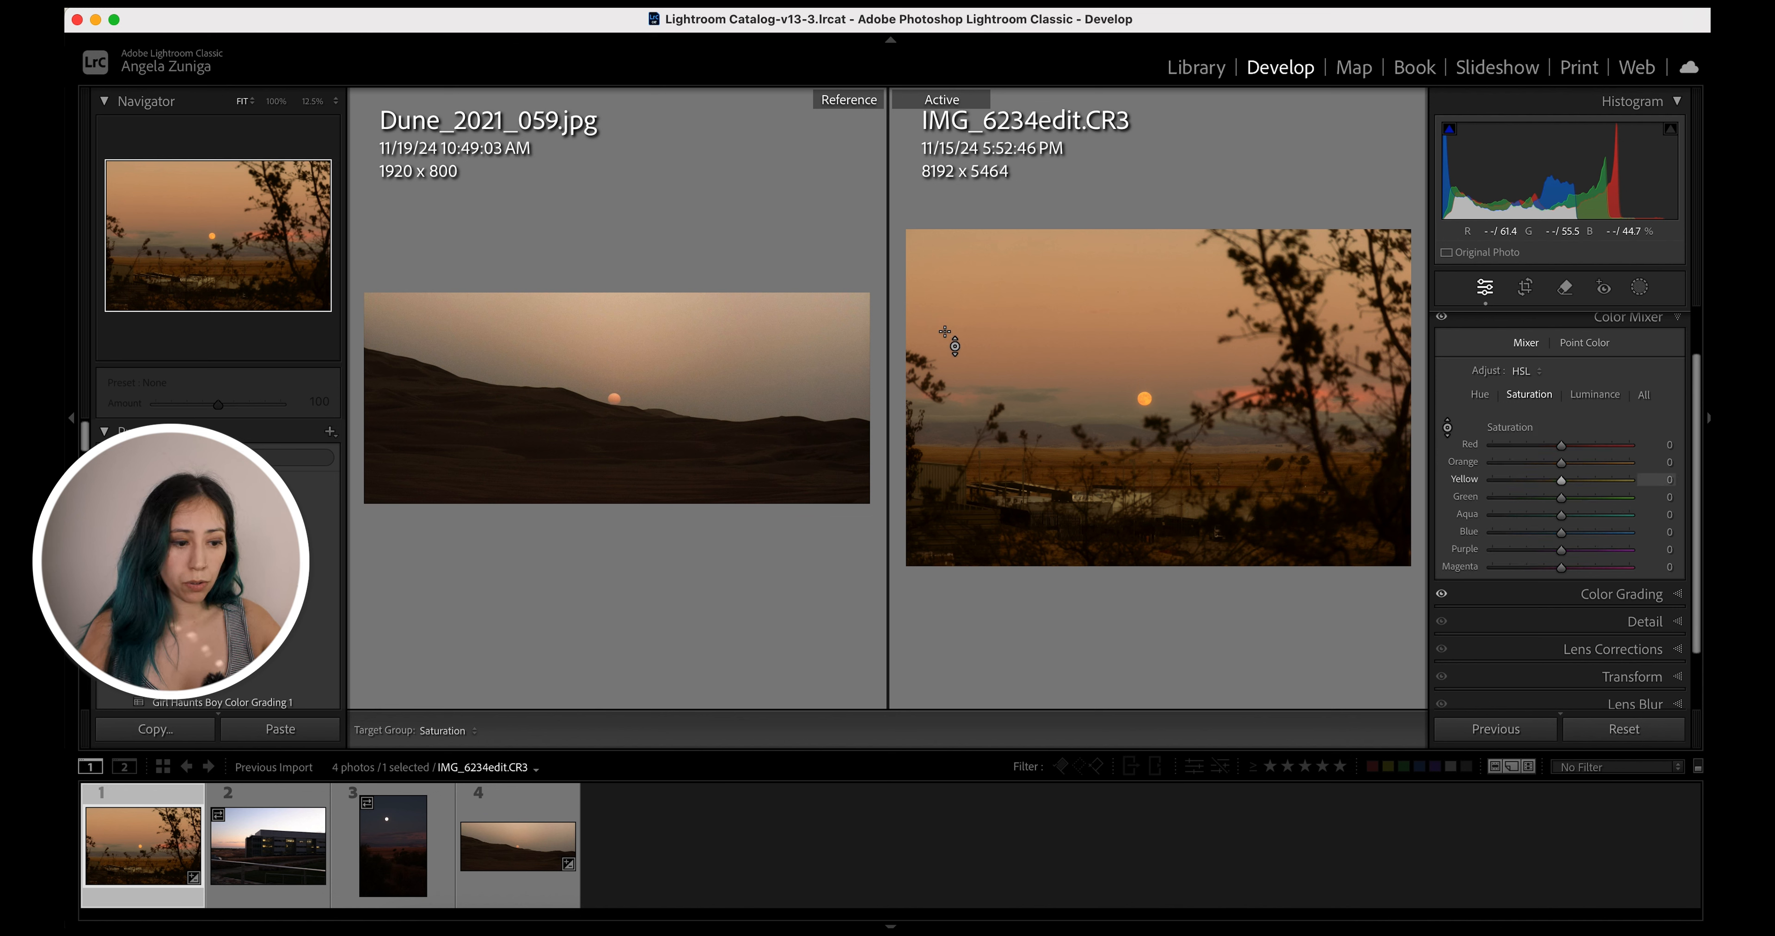
left_click_drag(1003, 356, 1003, 393)
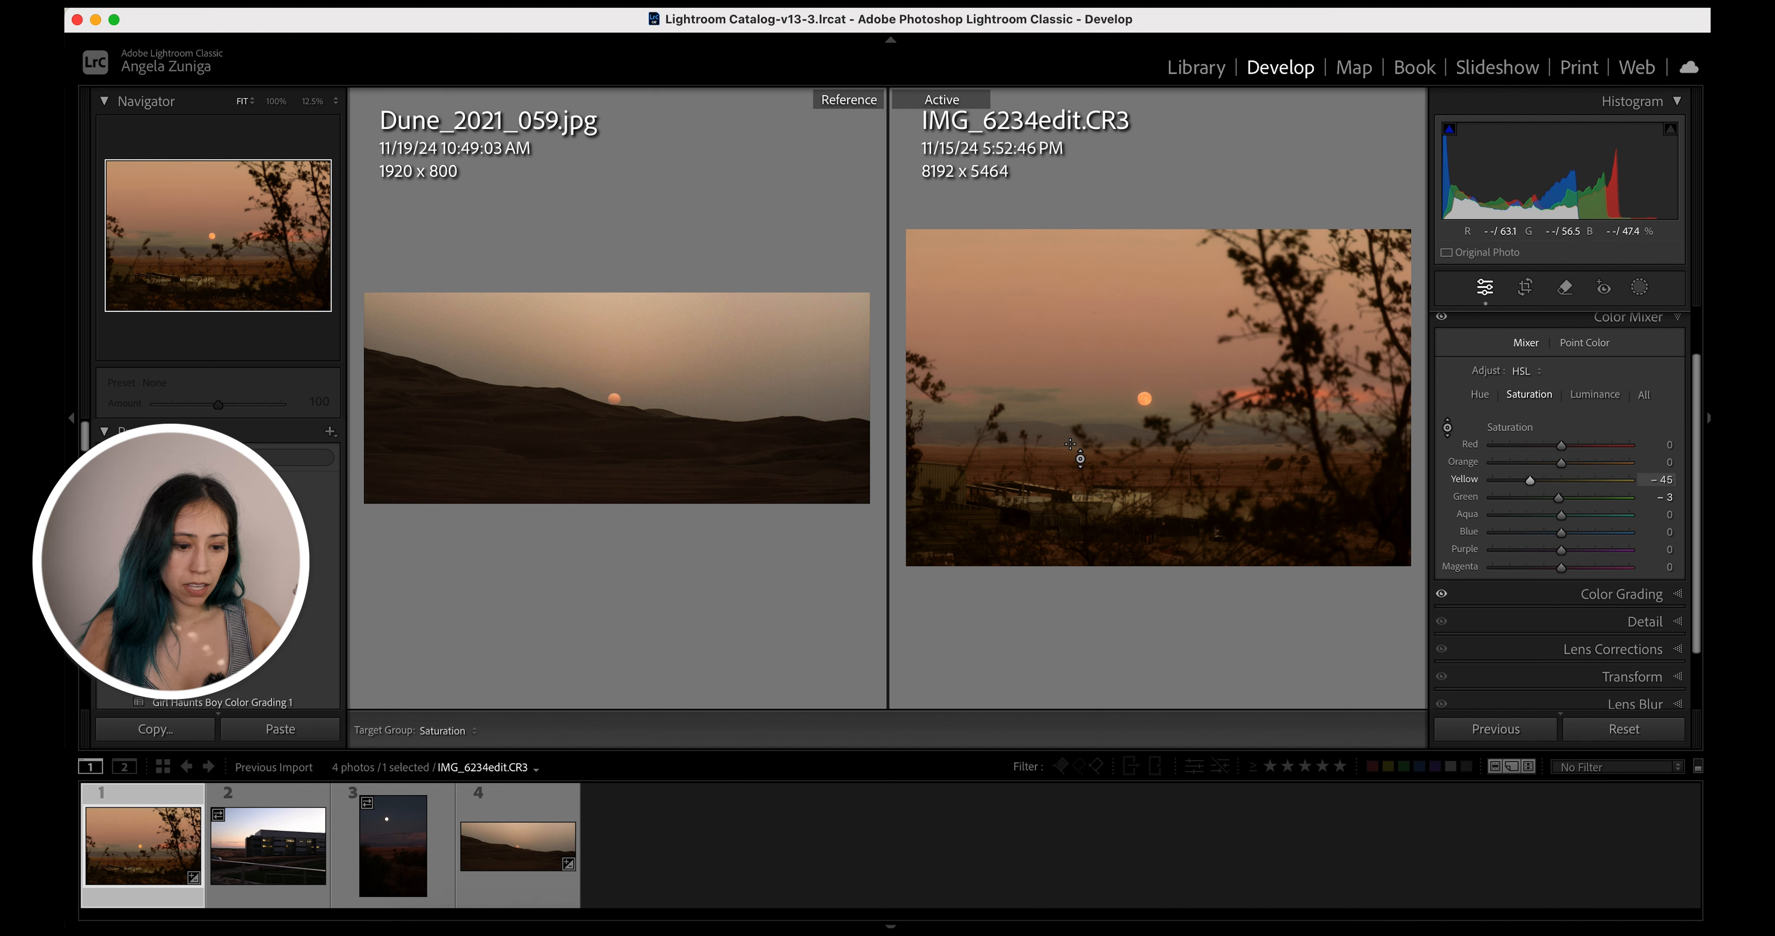
mouse_move(1057, 472)
left_mouse_down()
mouse_move(1058, 453)
mouse_move(1057, 475)
left_mouse_up()
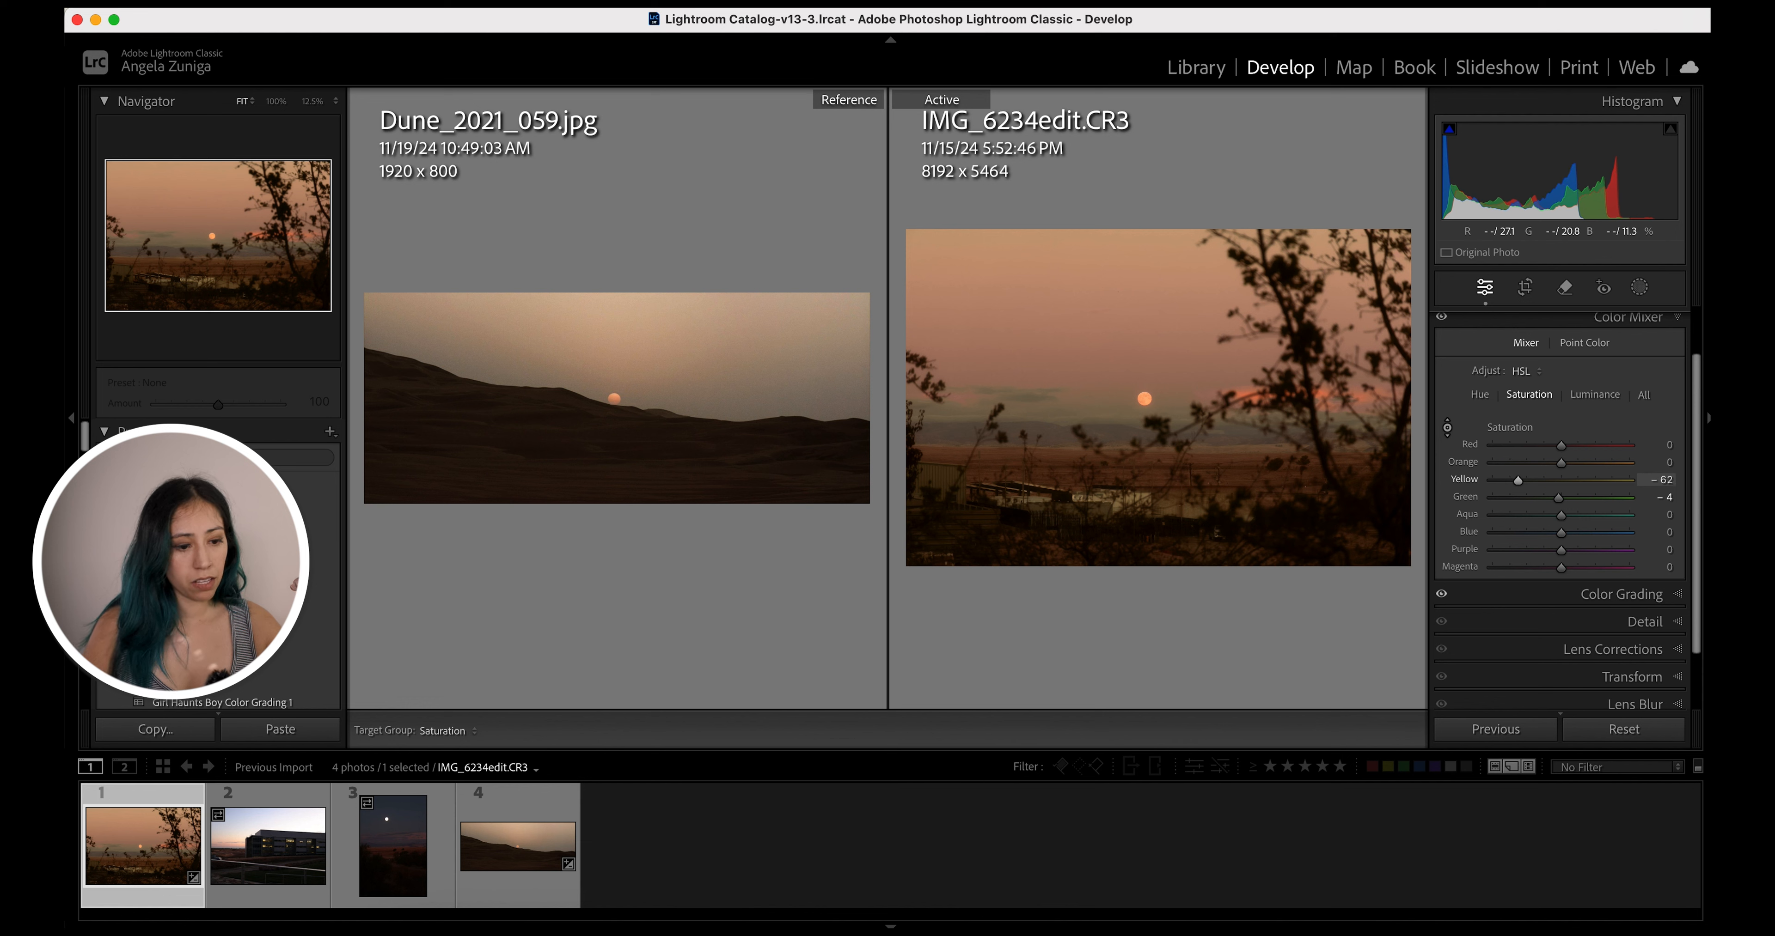
left_click_drag(1050, 407, 1051, 408)
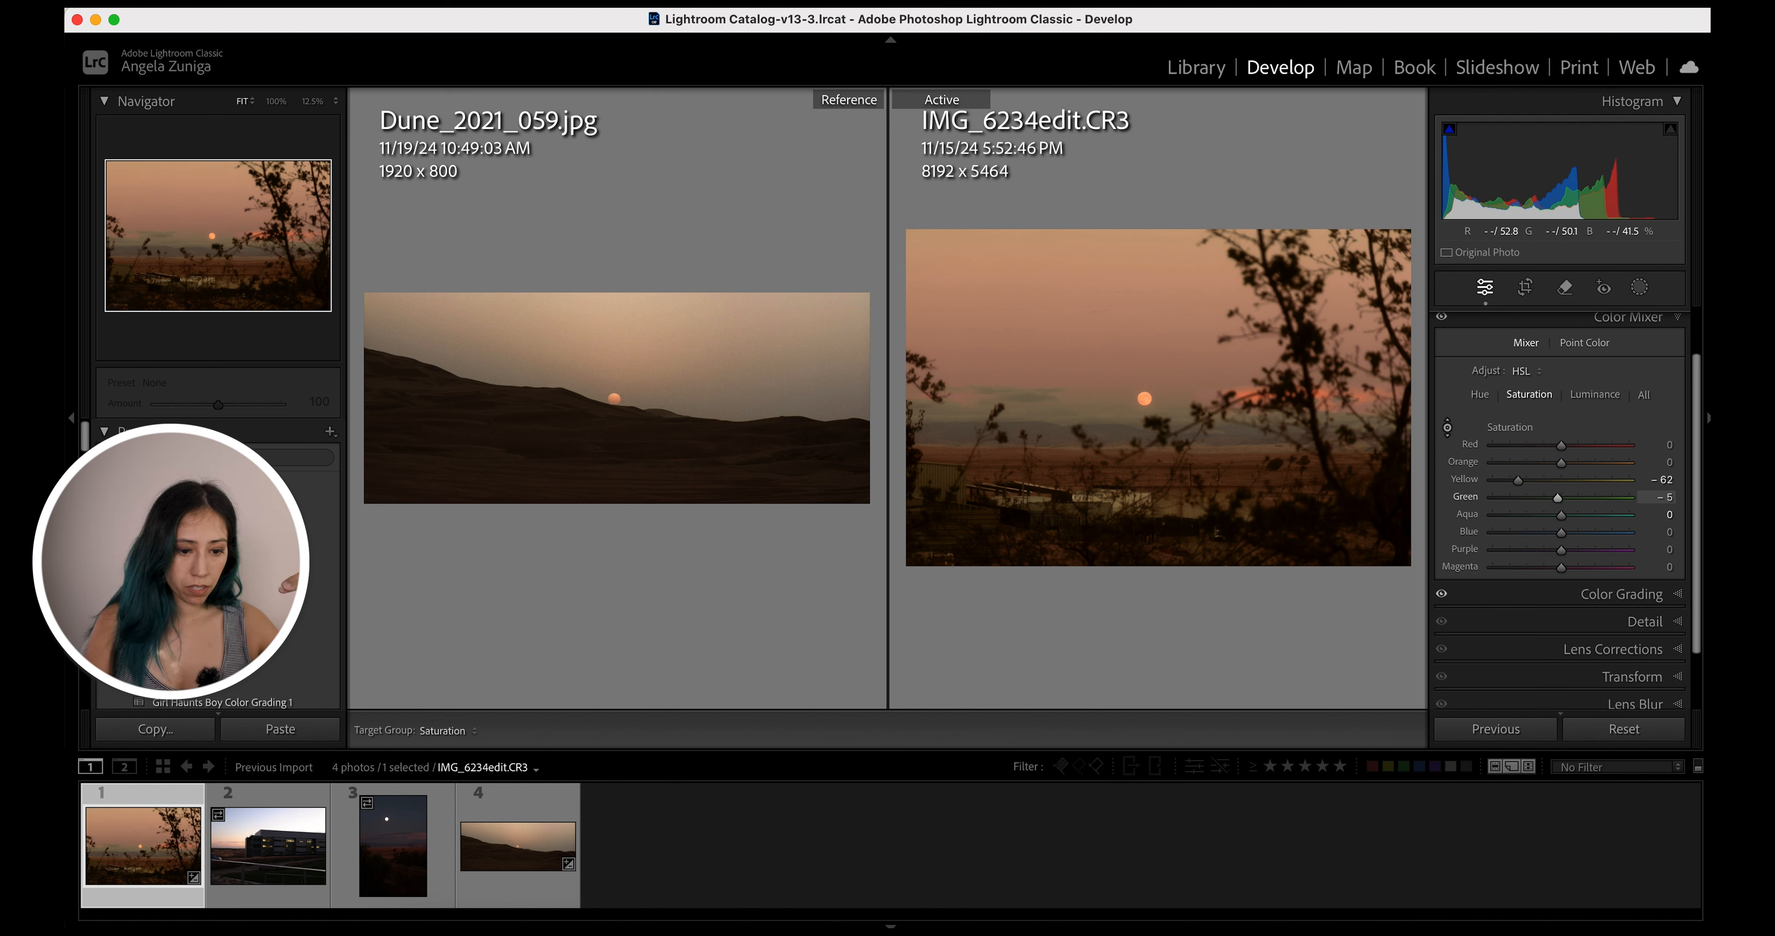
Switch to Hue and drag in the photo with the targeted tool to shift Orange to +41, Yellow to +40 and Green to +5
left_click(1481, 395)
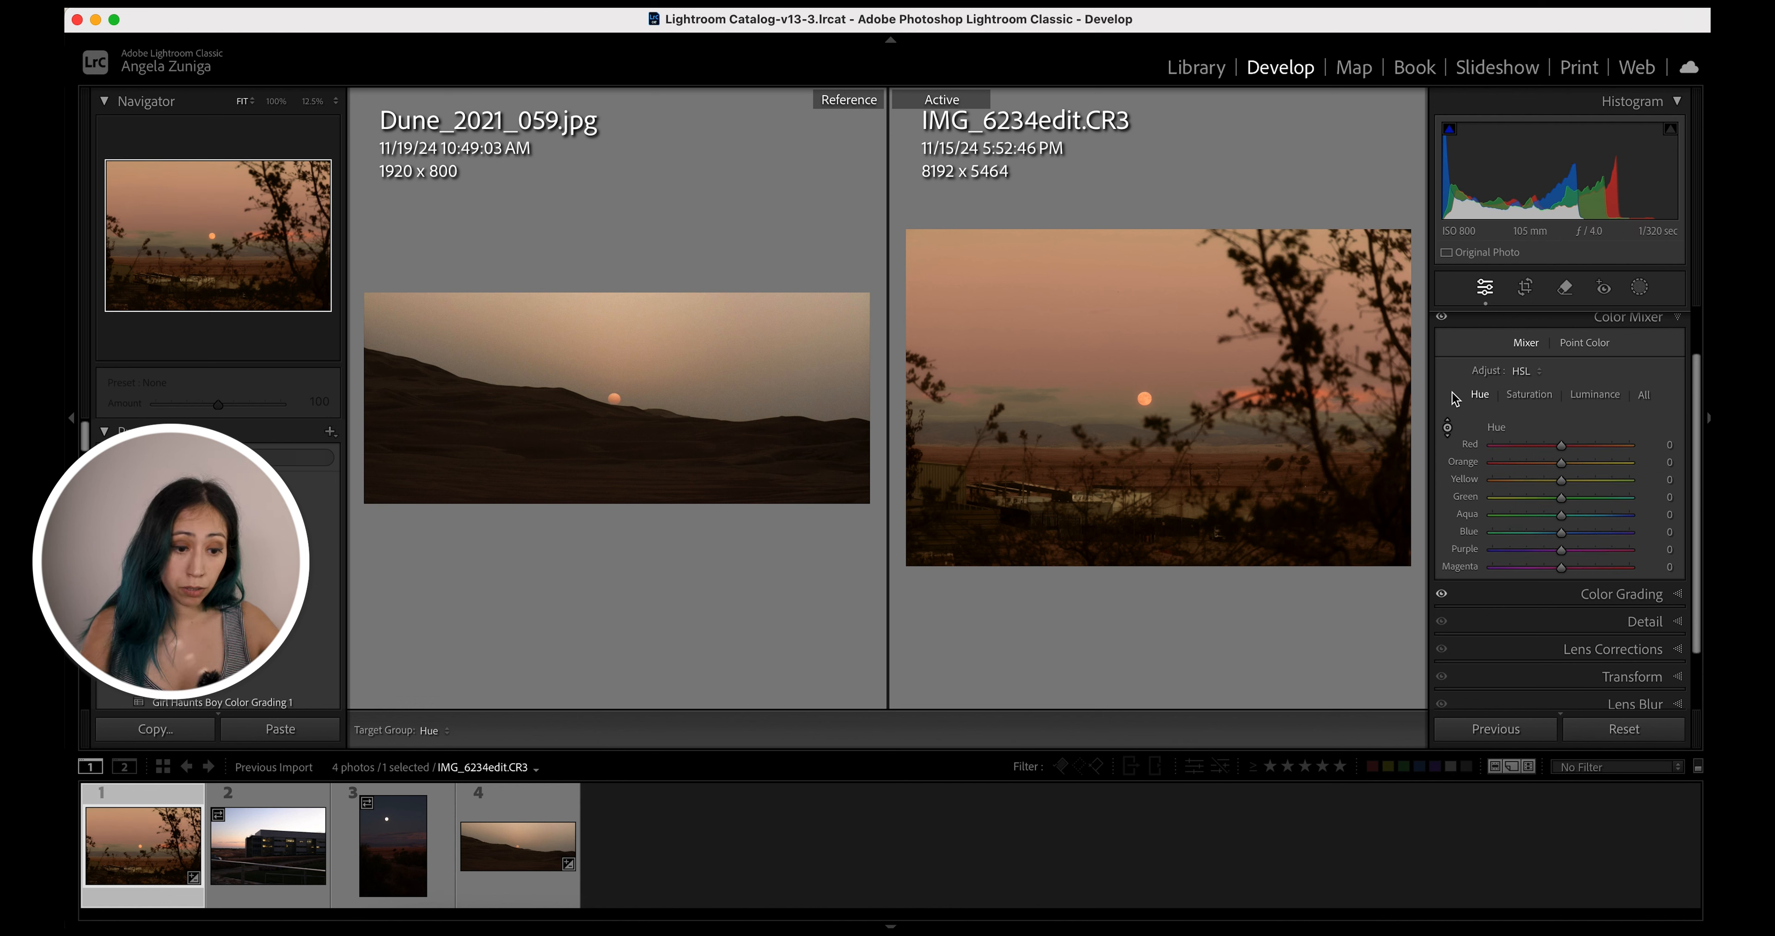
left_click_drag(1064, 454, 1065, 461)
left_click_drag(1089, 346, 1089, 339)
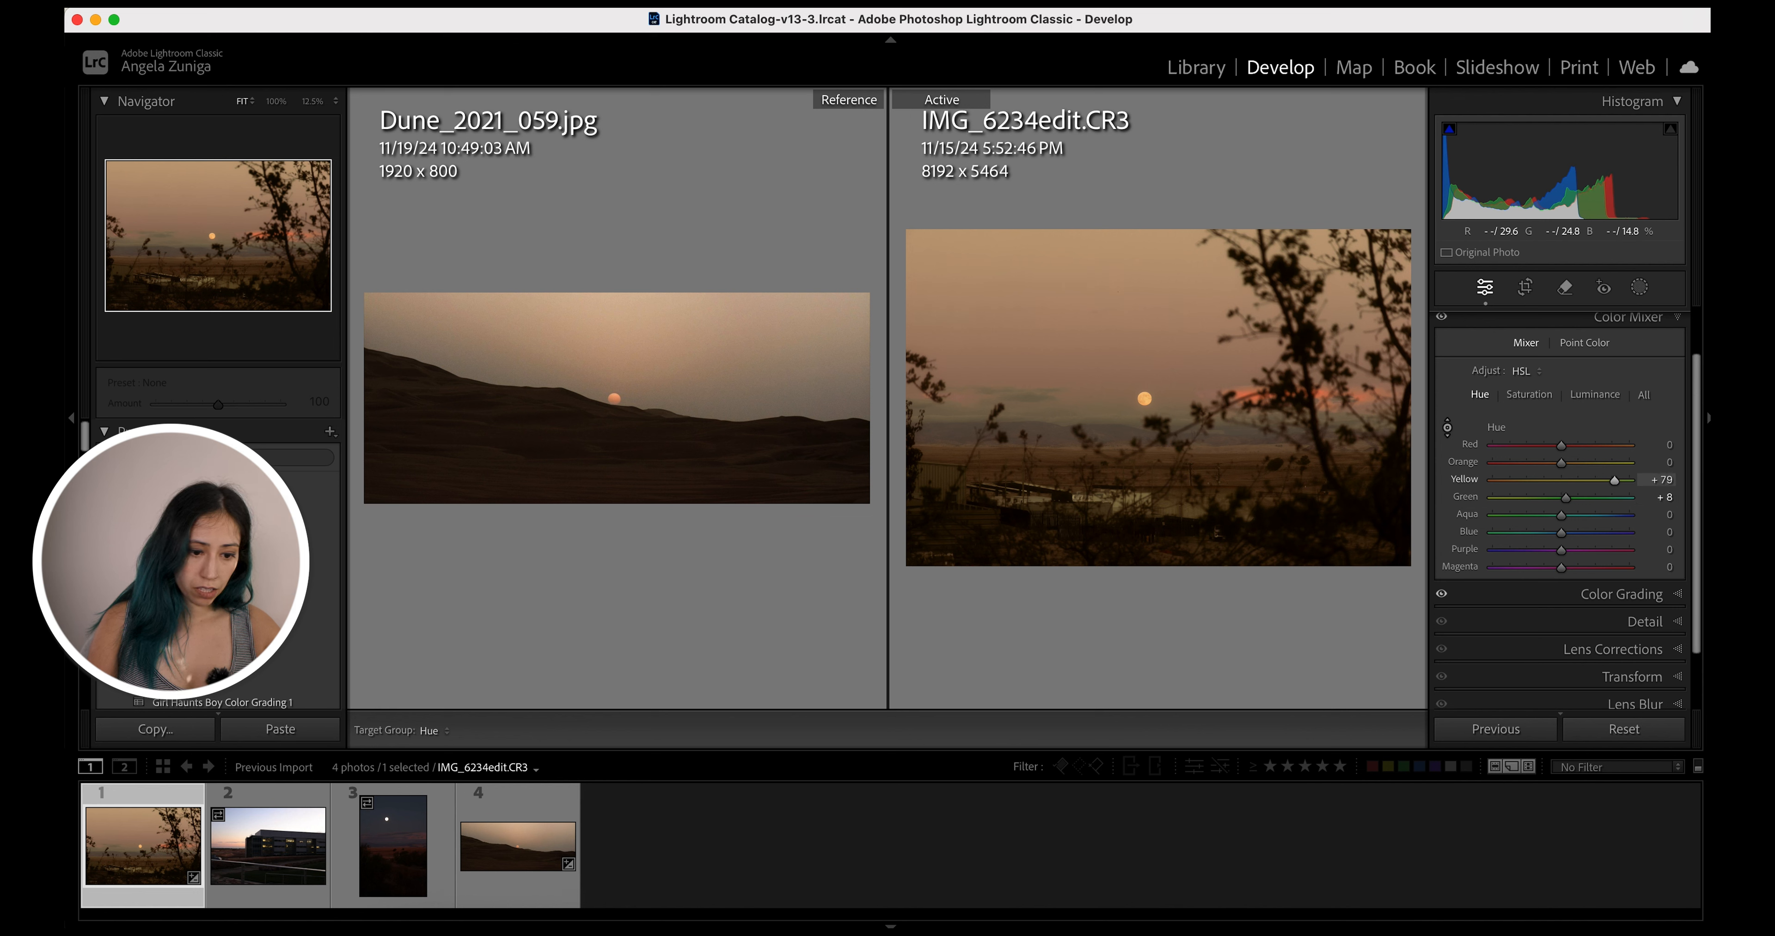
left_click_drag(1089, 475, 1089, 478)
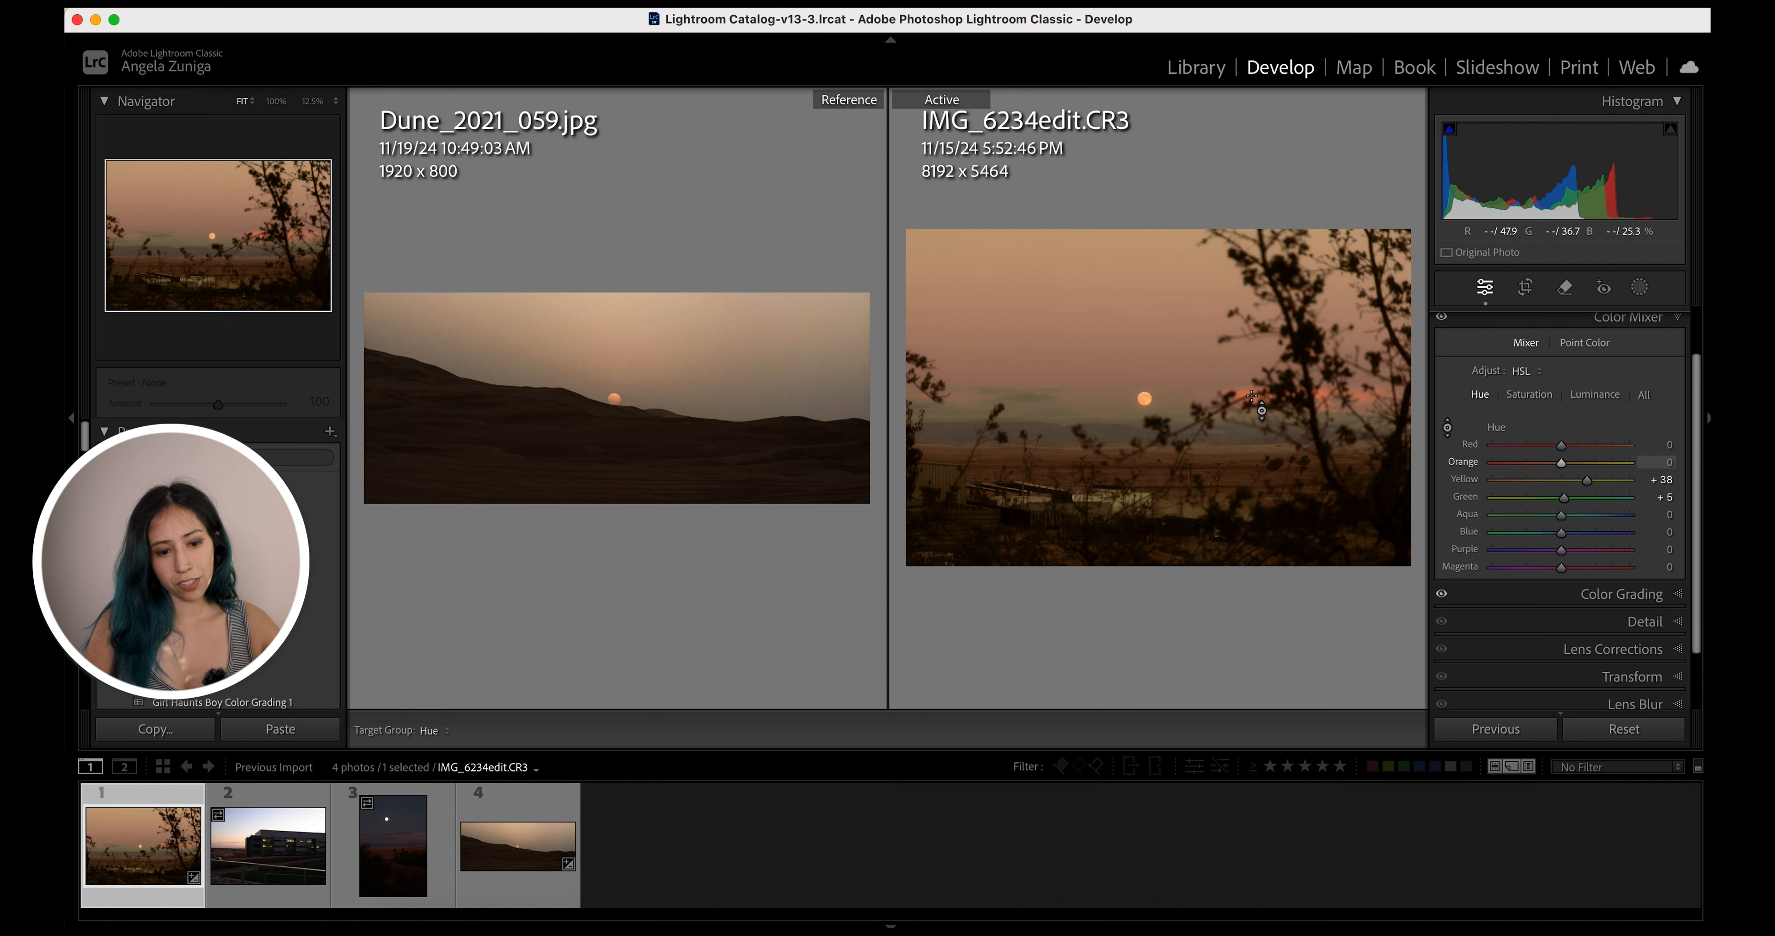
left_click_drag(1247, 394, 1247, 372)
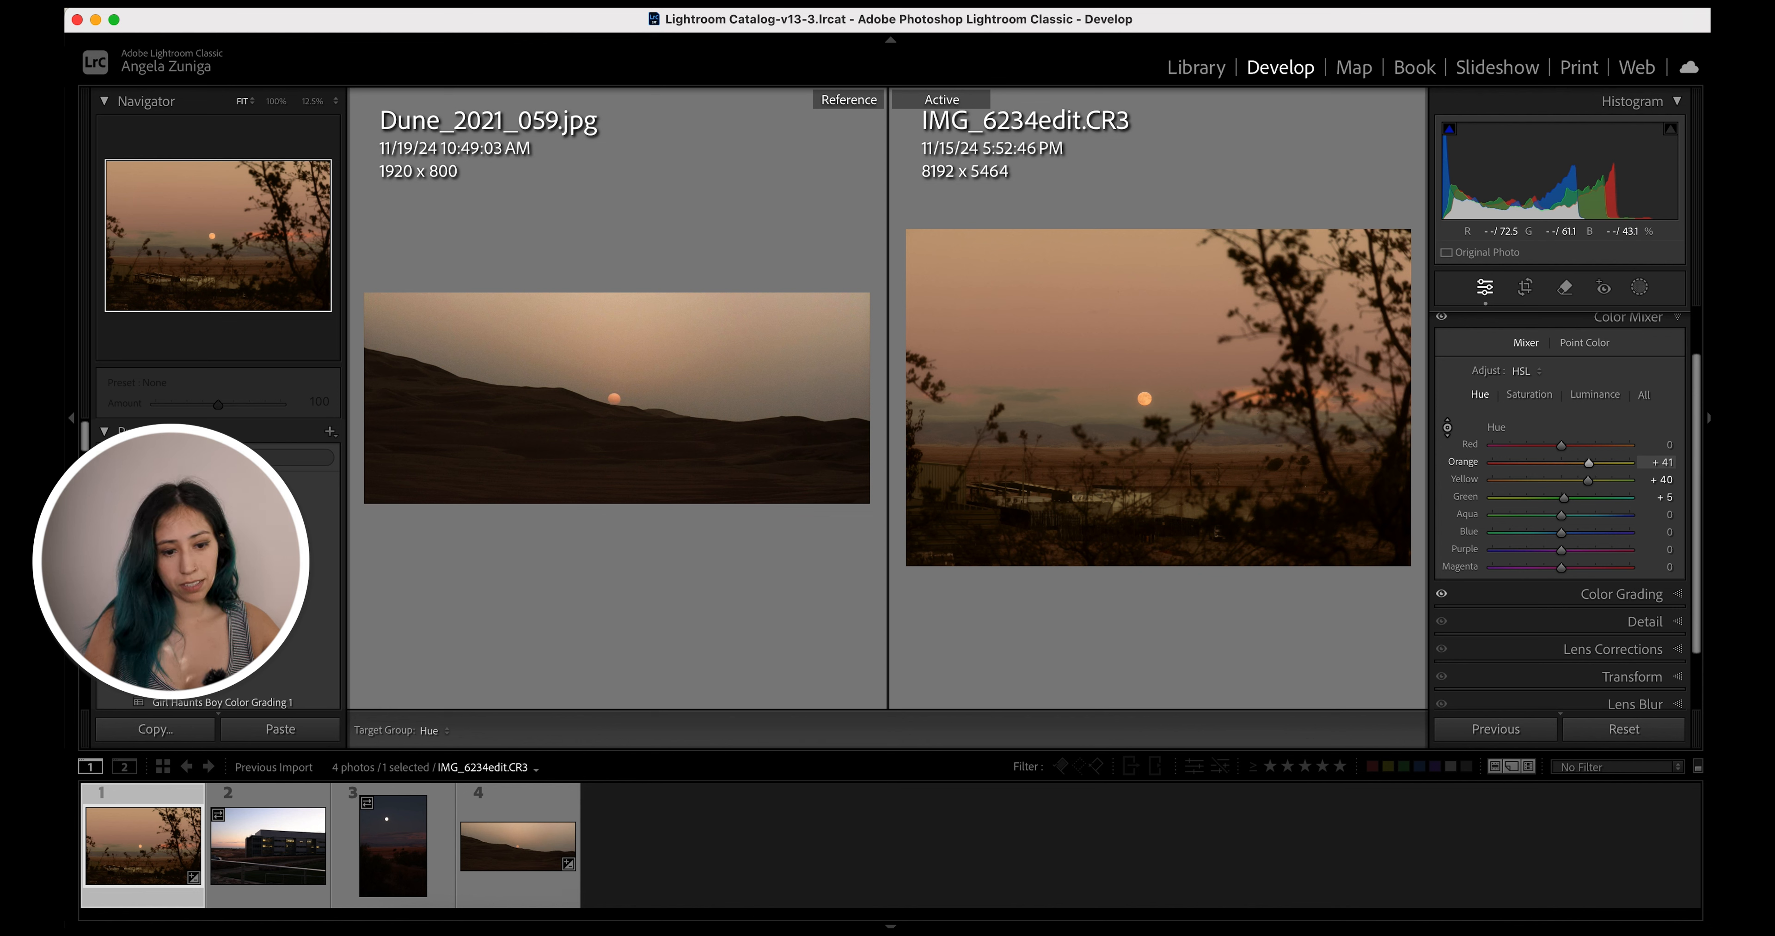